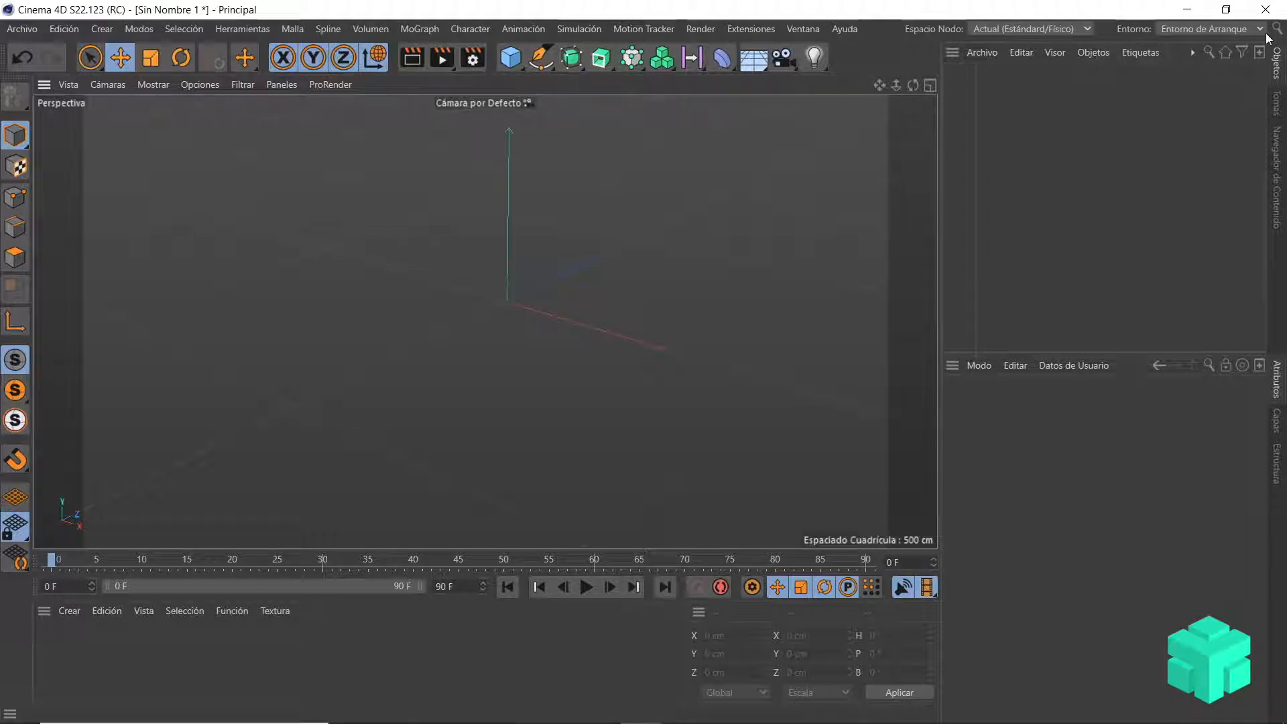
# Step: Switch the interface layout from the startup environment to Standard
pyautogui.click(1231, 32)
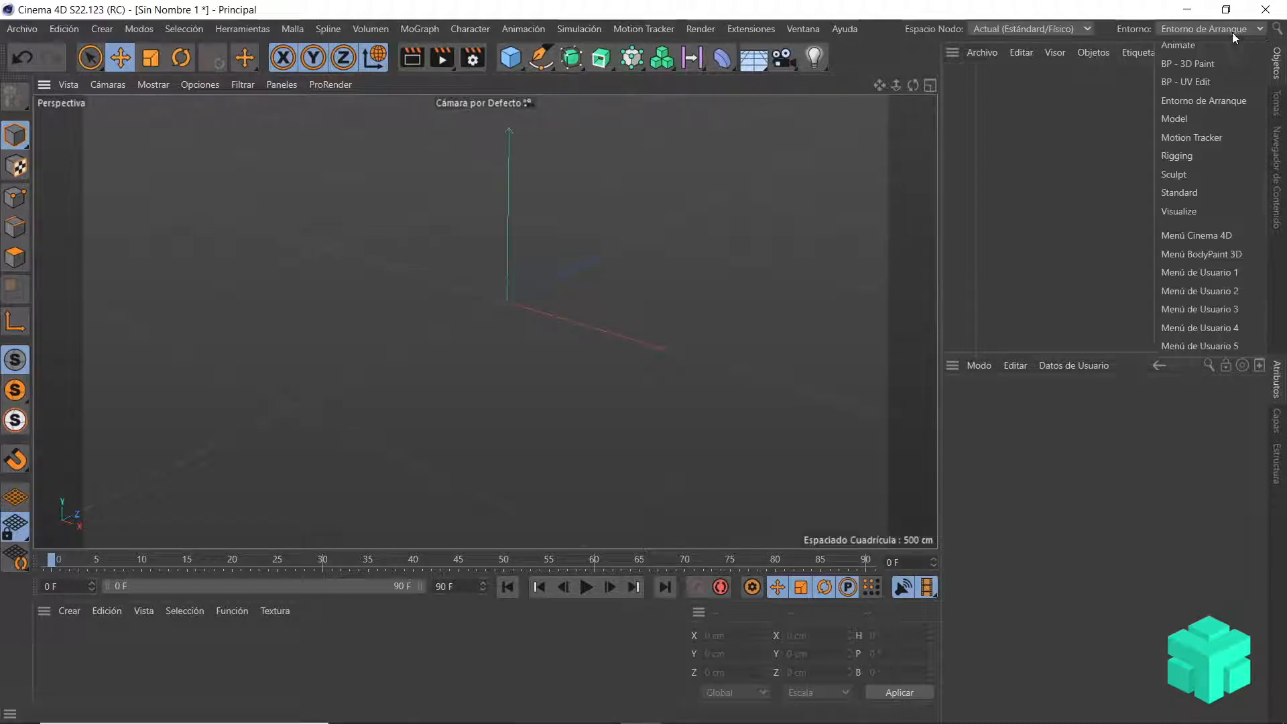
pyautogui.click(1190, 195)
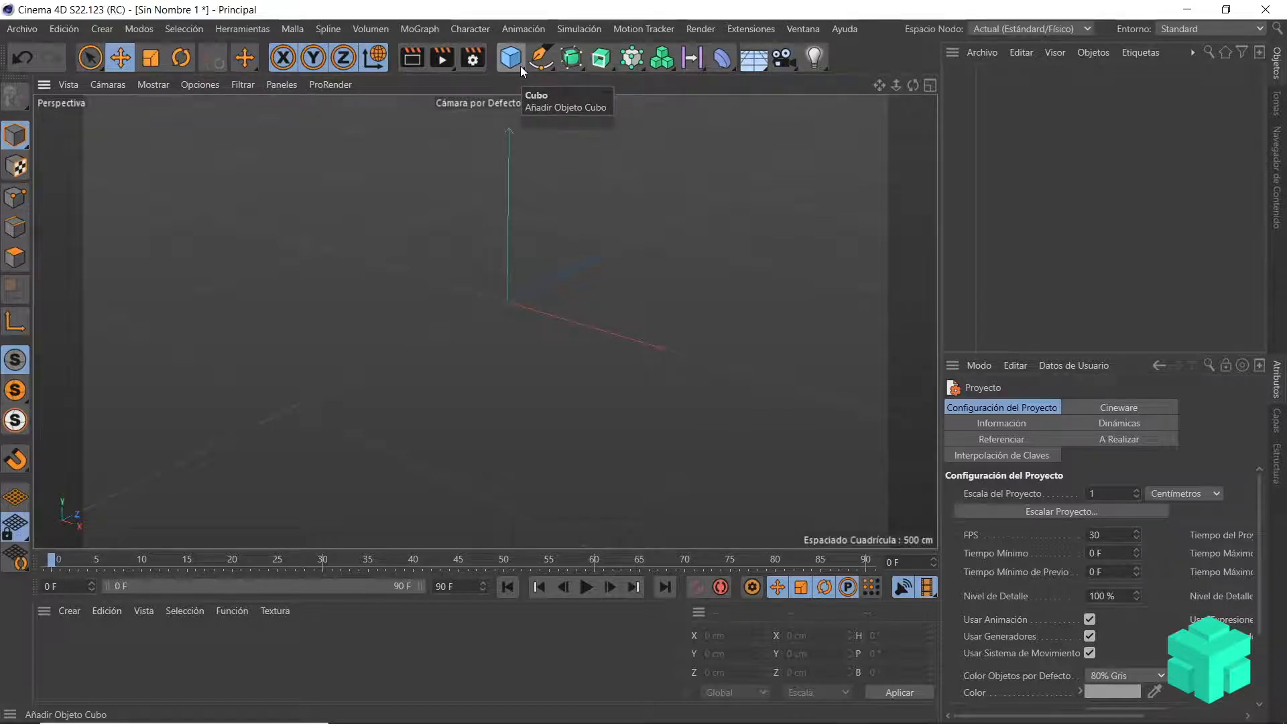
# Step: Add a cube primitive (Cubo) to the empty scene
pyautogui.click(520, 66)
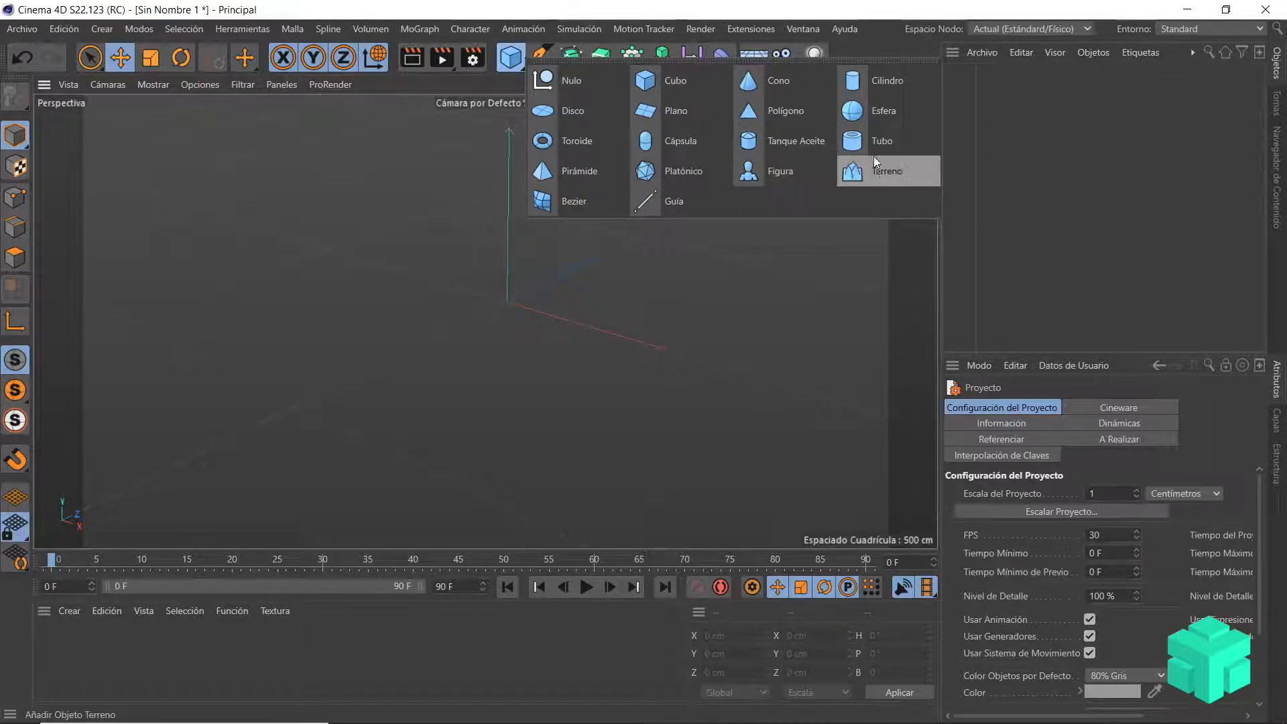
pyautogui.click(677, 273)
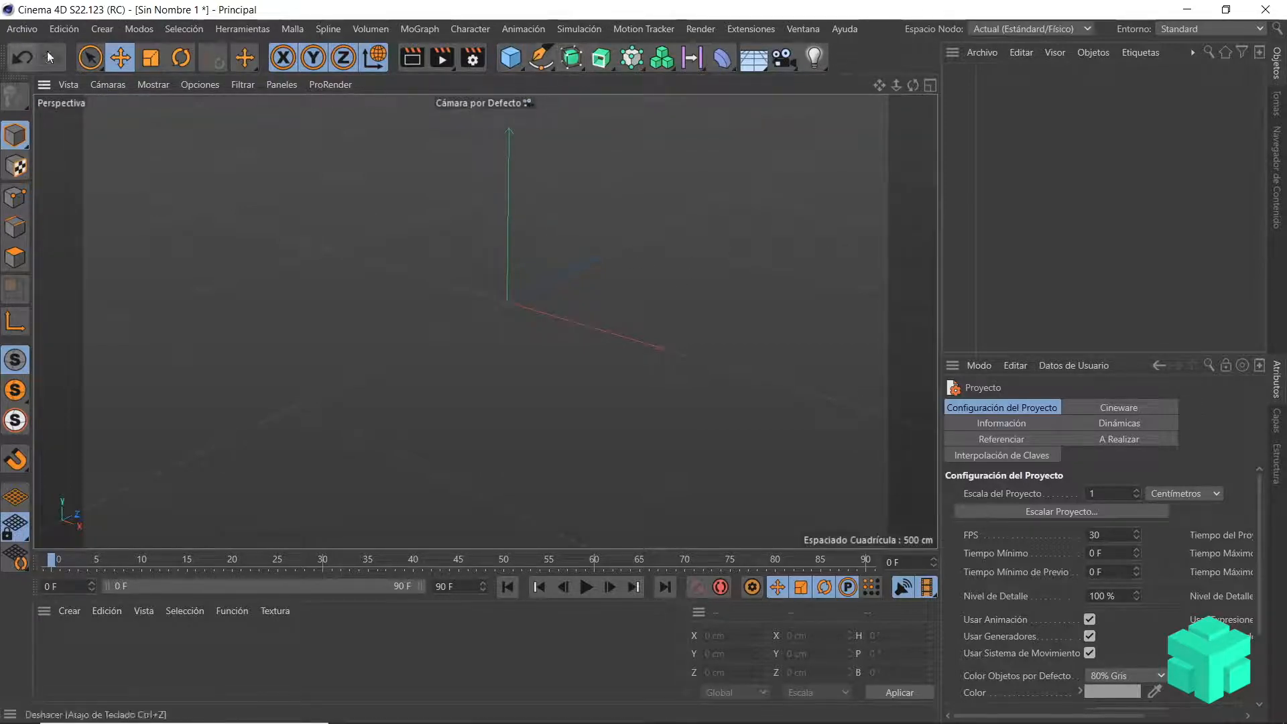
pyautogui.click(106, 34)
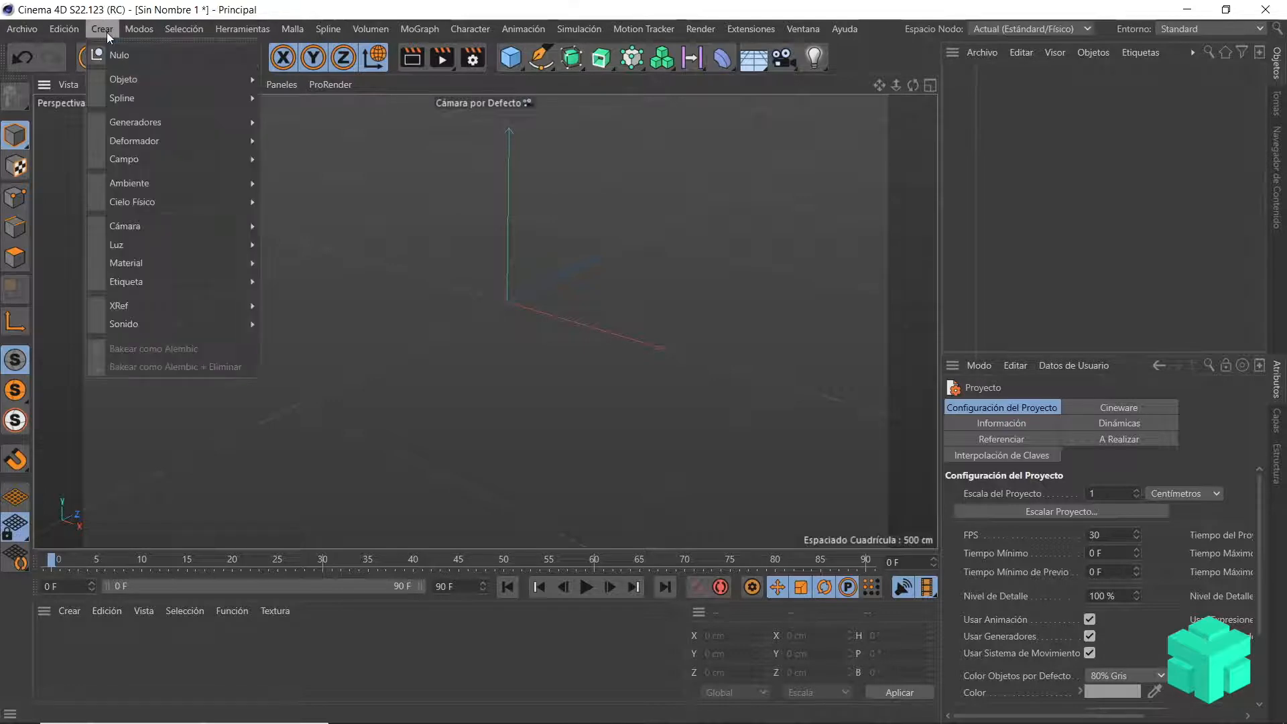
pyautogui.moveTo(126, 81)
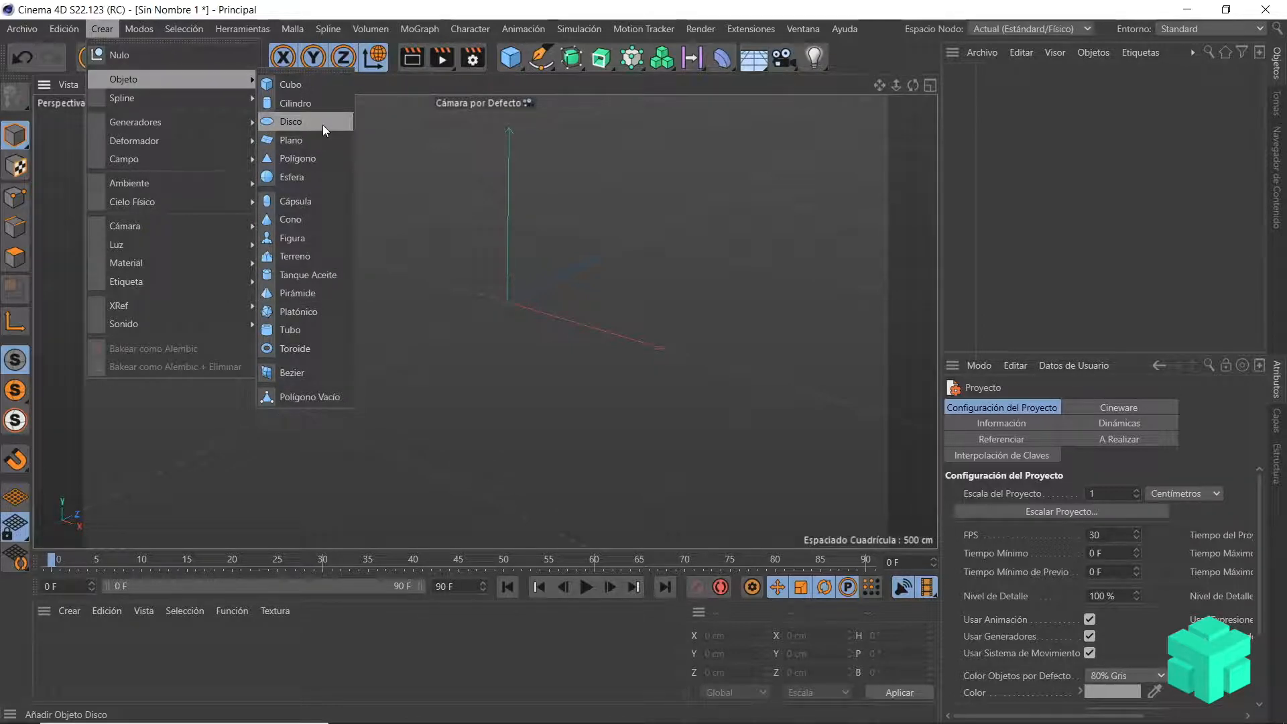
pyautogui.click(306, 87)
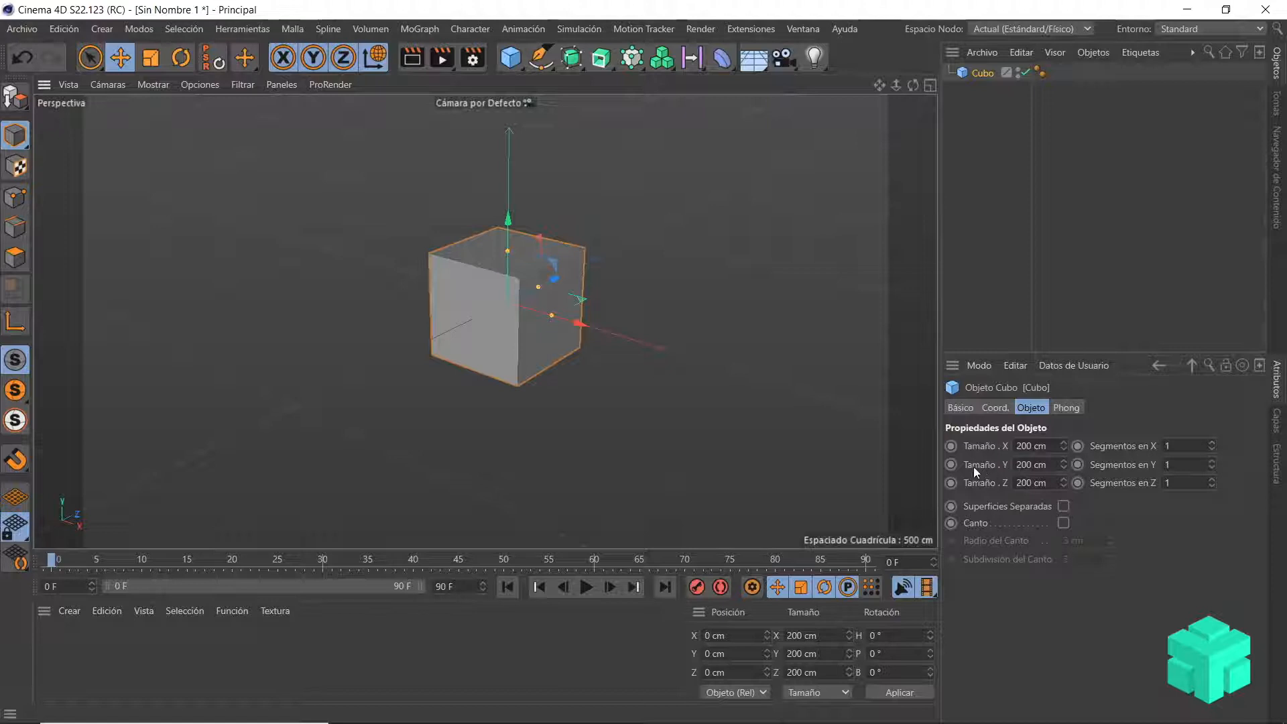
# Step: Set the cube's size to 100 cm in X, 255 cm in Y and 300 cm in Z
pyautogui.doubleClick(1031, 445)
pyautogui.write('100')
pyautogui.press('Return')
pyautogui.moveTo(1035, 464); pyautogui.dragTo(1010, 464)
pyautogui.write('25')
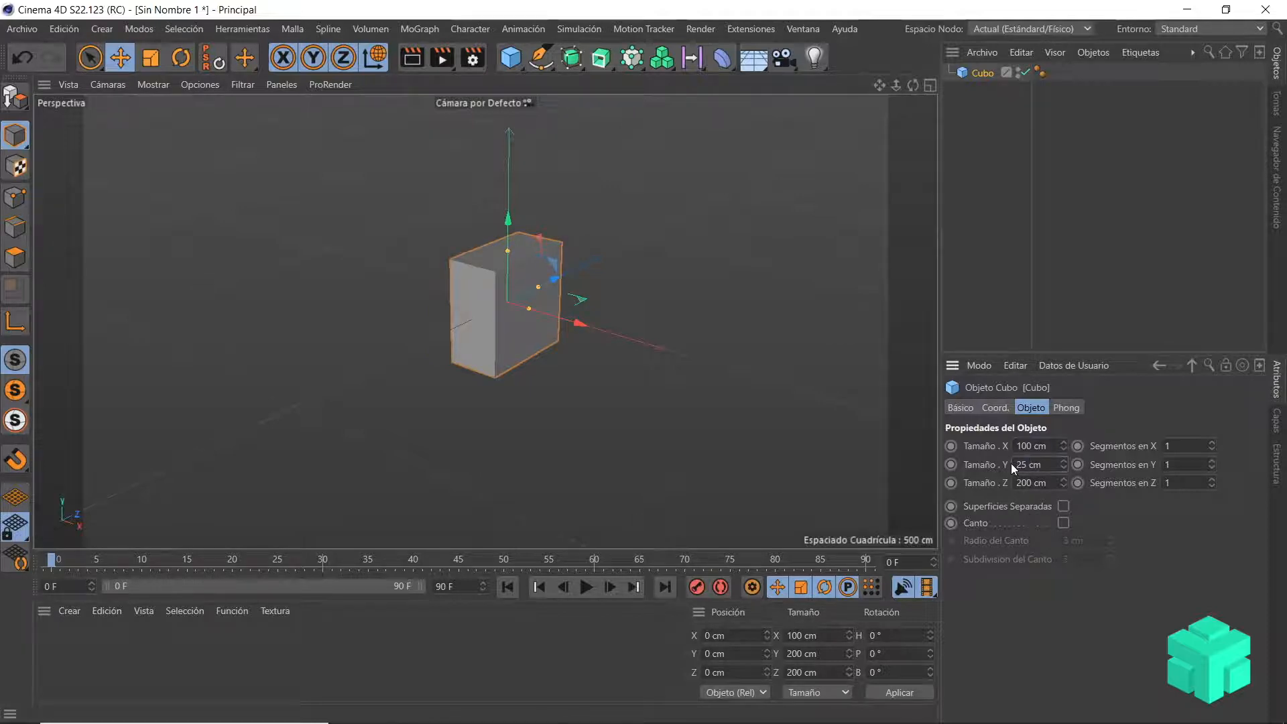
pyautogui.write('5')
pyautogui.press('Return')
pyautogui.click(1019, 483)
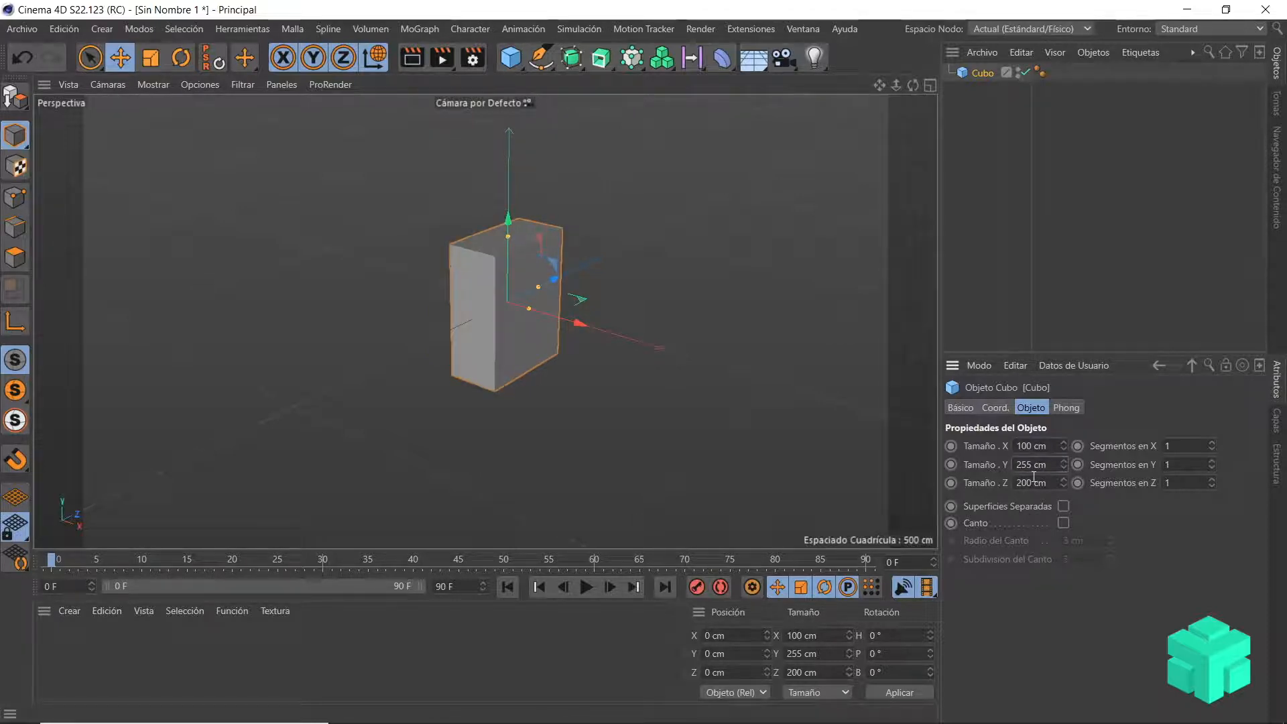
pyautogui.doubleClick(1019, 482)
pyautogui.write('300')
pyautogui.press('Return')
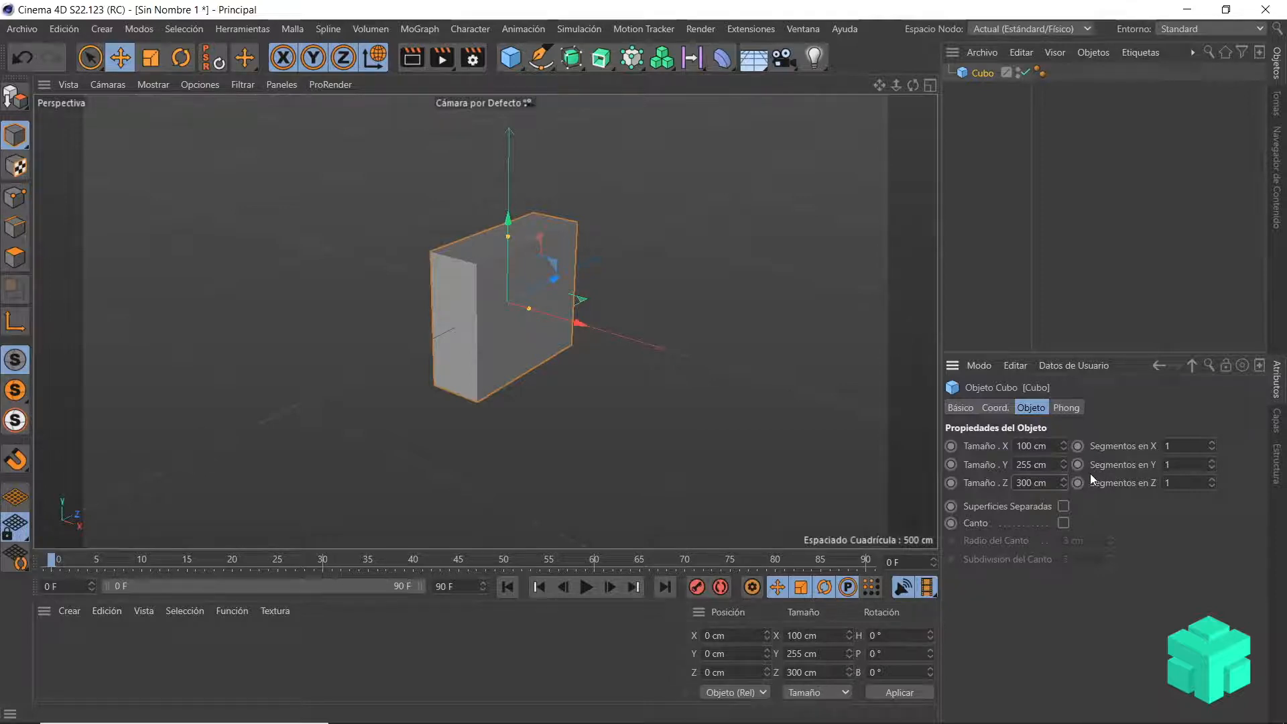
# Step: Set the cube's segments to 10 in each of X, Y and Z
pyautogui.click(1176, 445)
pyautogui.write('10')
pyautogui.click(1181, 464)
pyautogui.write('10')
pyautogui.click(1181, 482)
pyautogui.write('10')
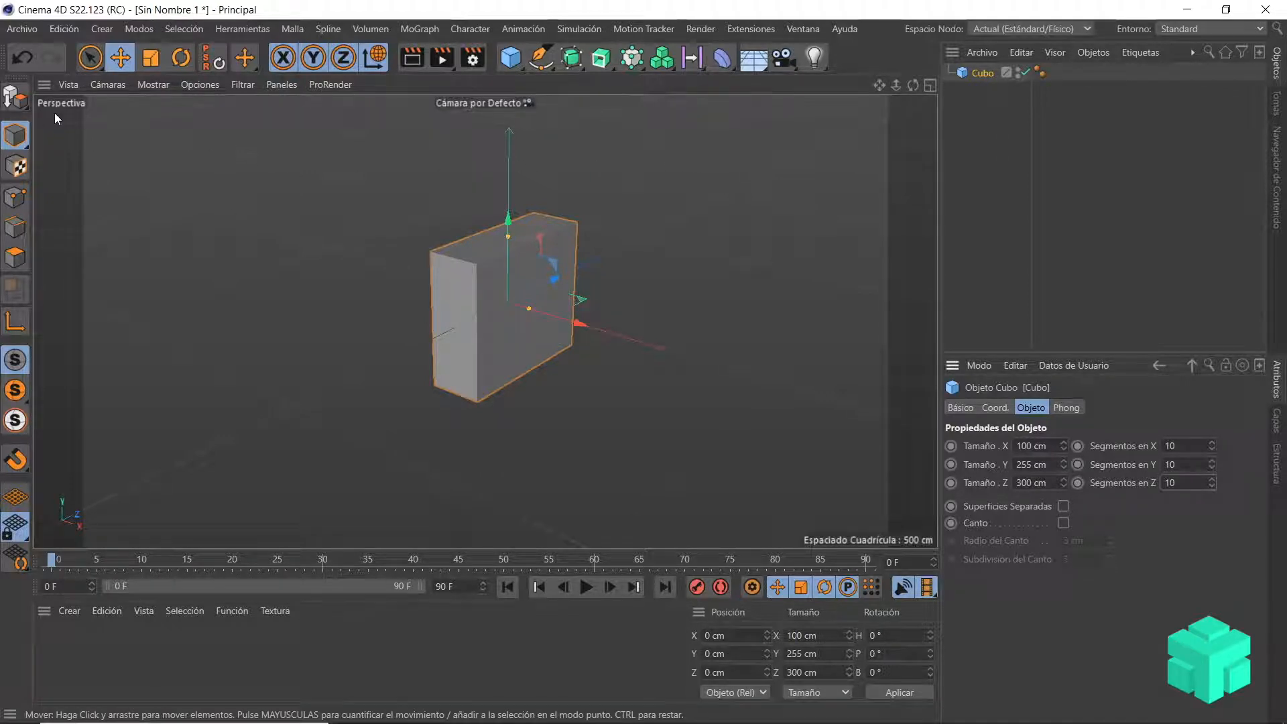
# Step: Display the viewport with Sombreado Rápido (Líneas) shading and inspect the cube's segment lines up close
pyautogui.click(153, 86)
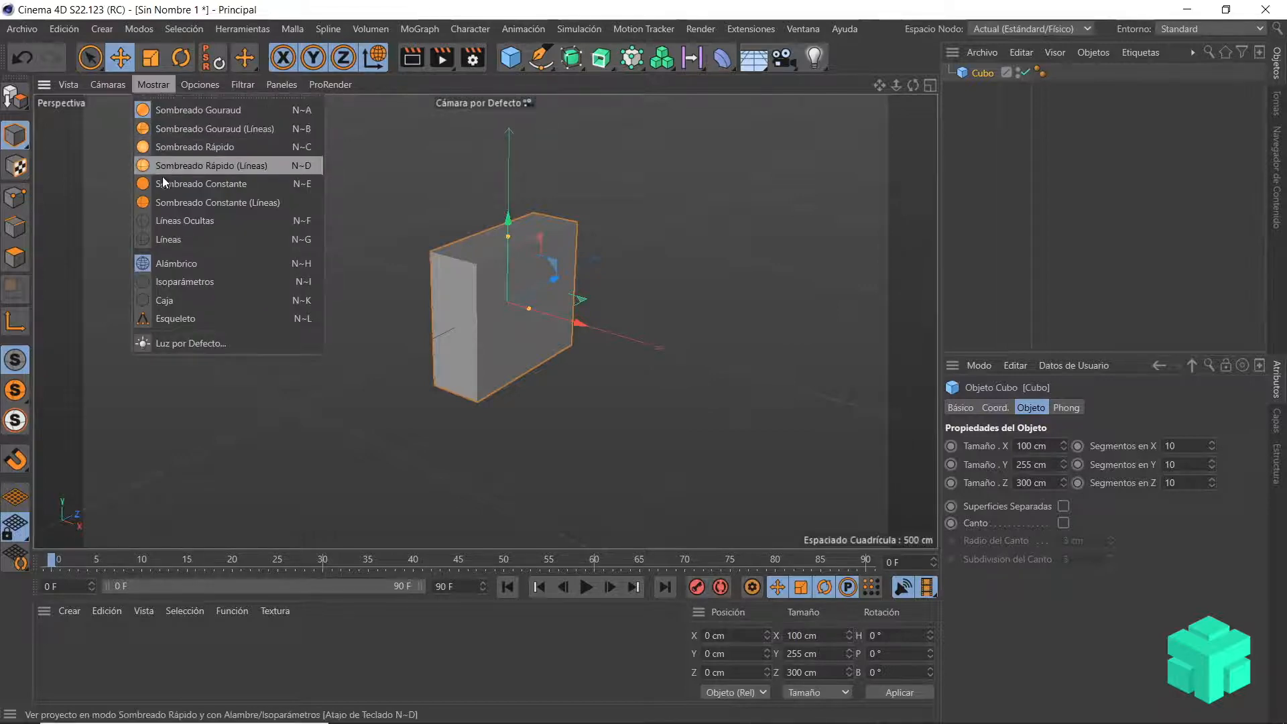
pyautogui.click(279, 167)
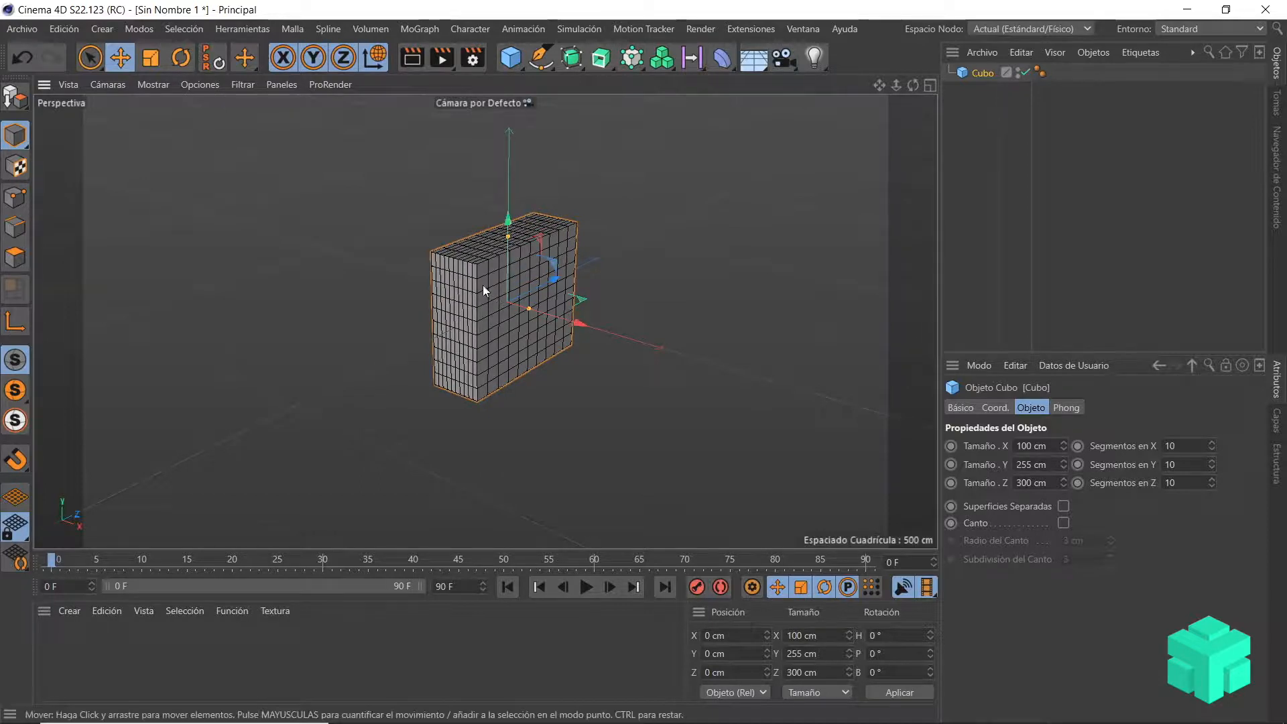
pyautogui.scroll(8, 475, 268)
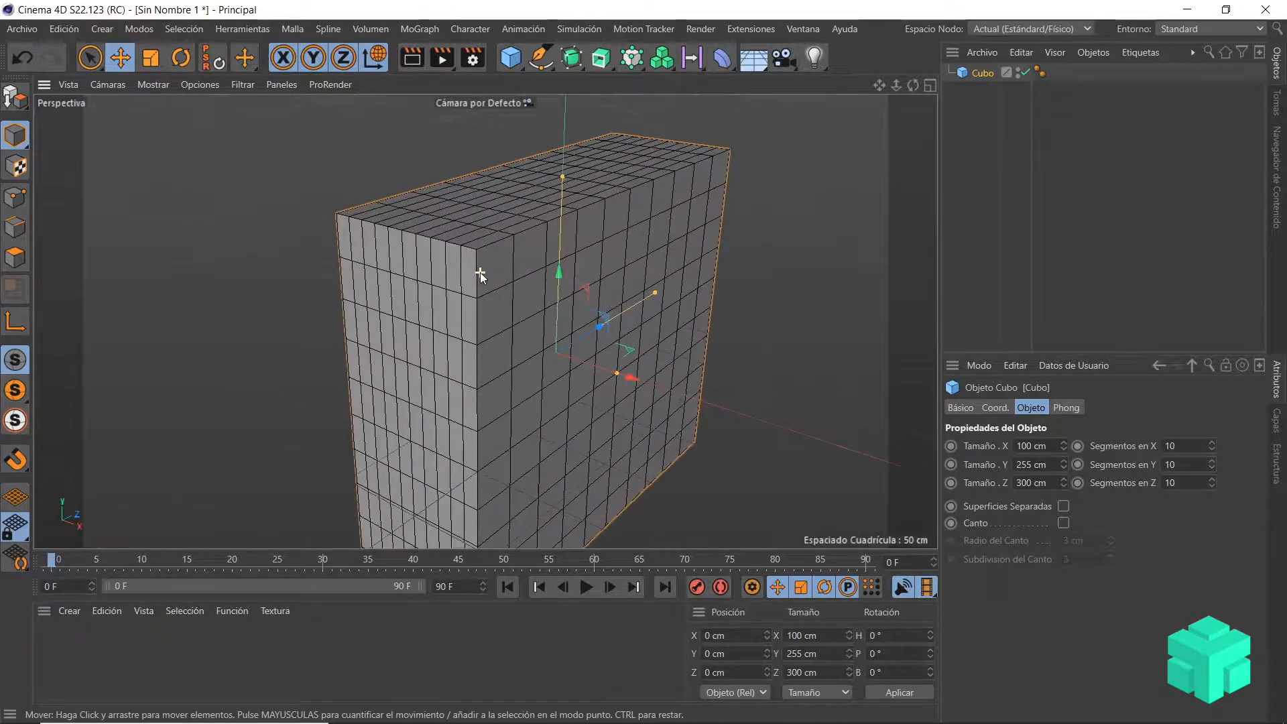
pyautogui.scroll(1, 480, 272)
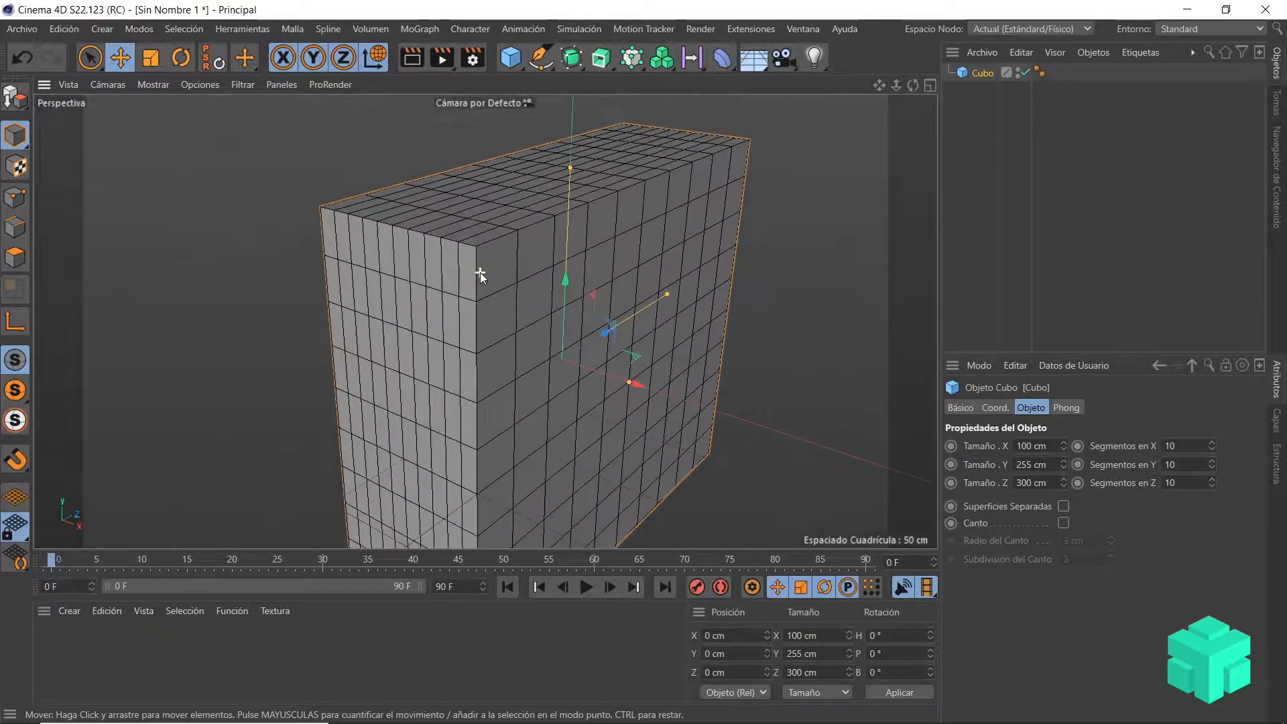
pyautogui.scroll(-3, 480, 274)
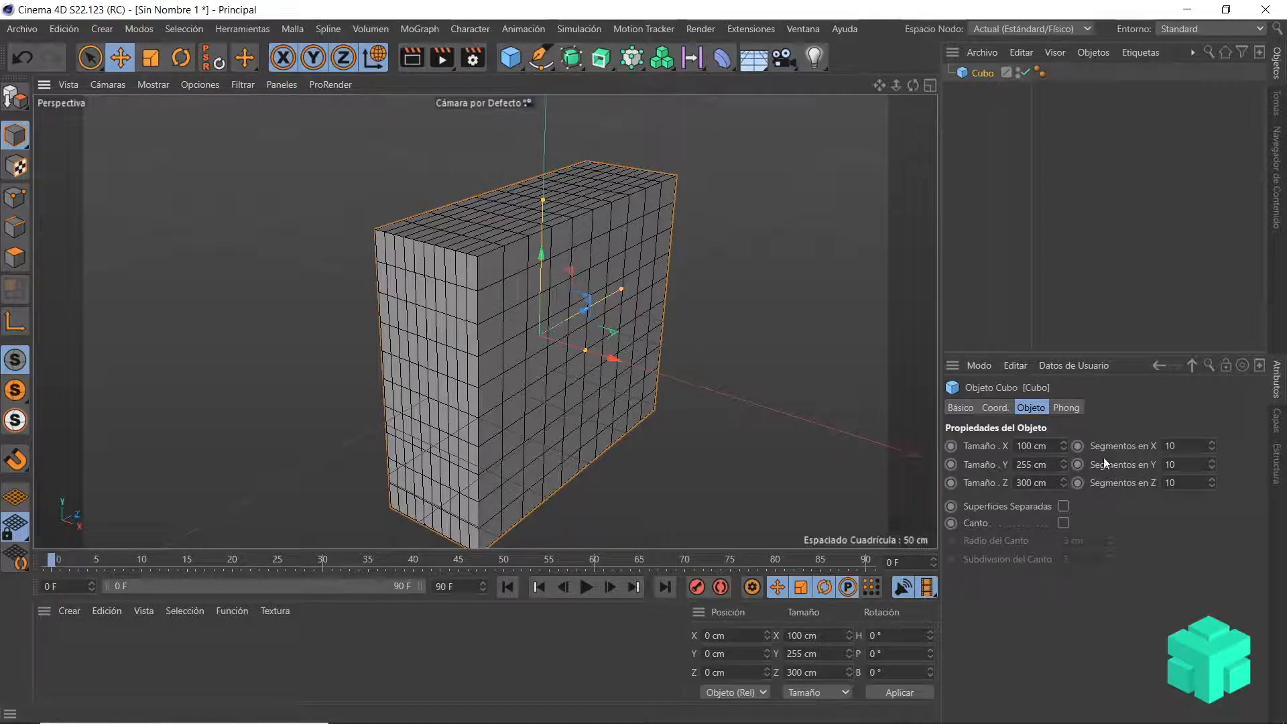
# Step: Change the cube's segments to 9 in X and 14 in Y, keeping 10 in Z
pyautogui.moveTo(1211, 446); pyautogui.dragTo(1212, 451)
pyautogui.moveTo(1212, 483); pyautogui.dragTo(1212, 492)
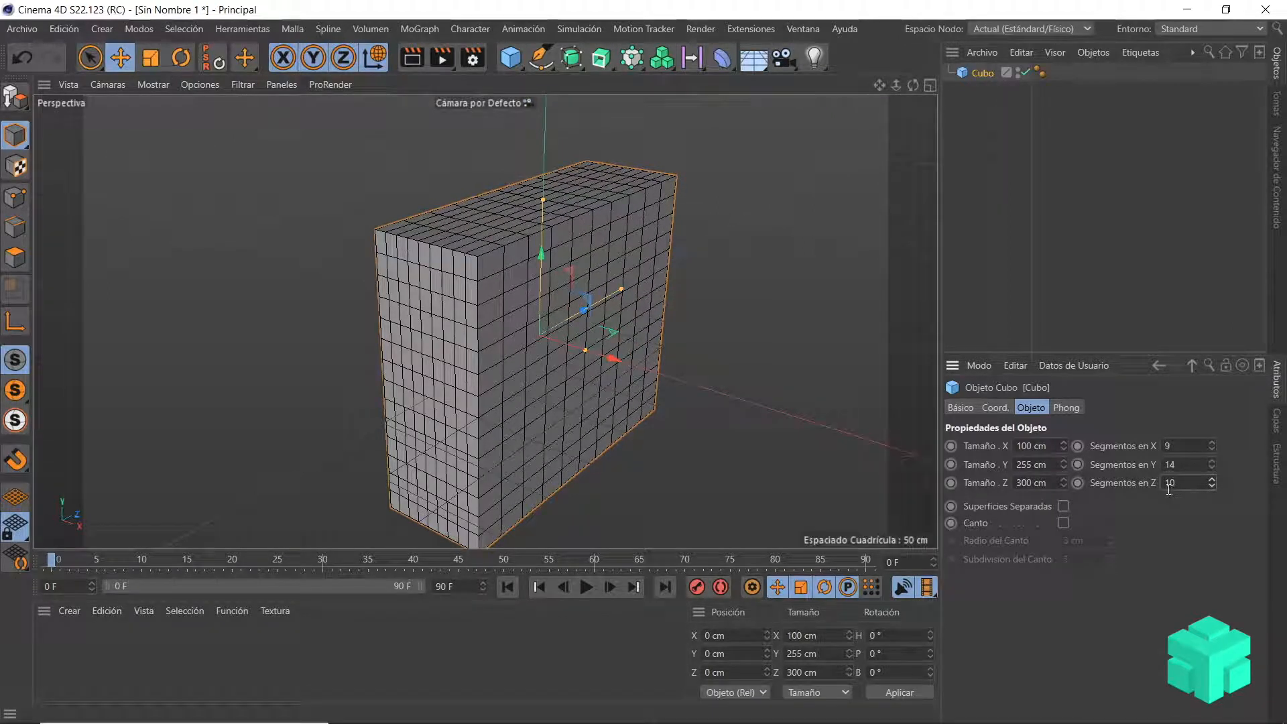
pyautogui.scroll(-2, 547, 429)
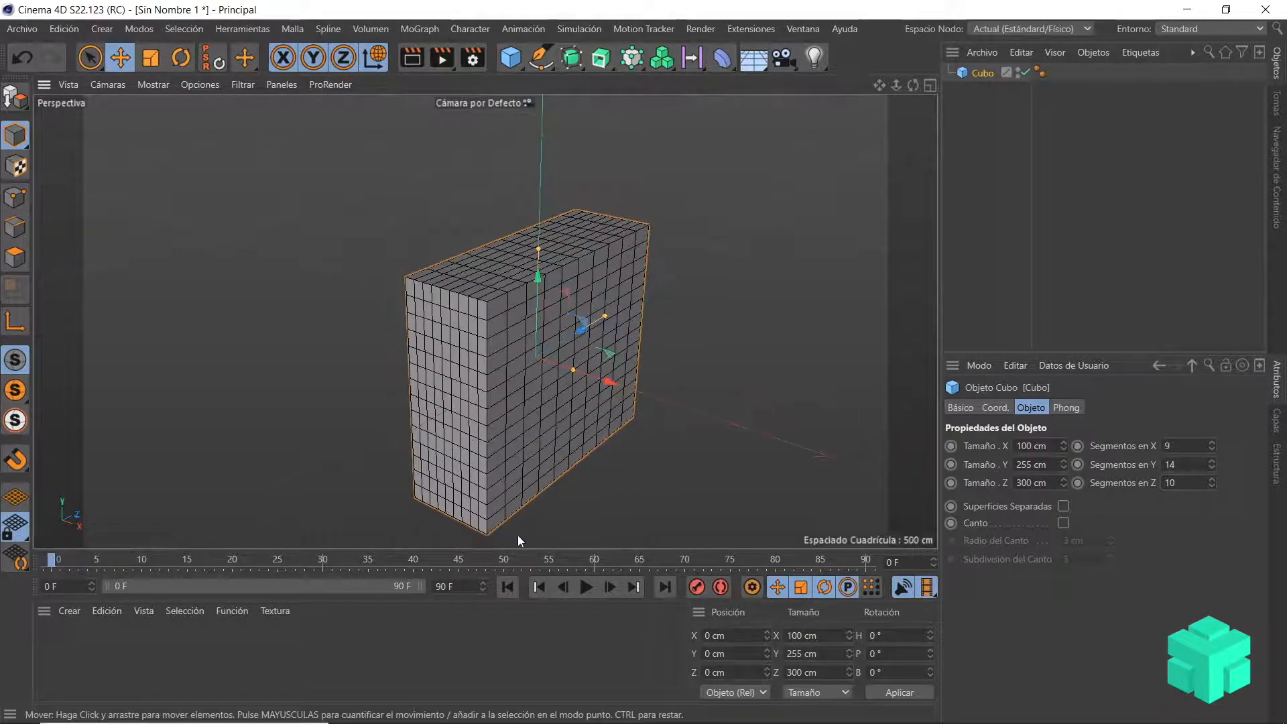
pyautogui.scroll(2, 516, 532)
pyautogui.scroll(1, 516, 527)
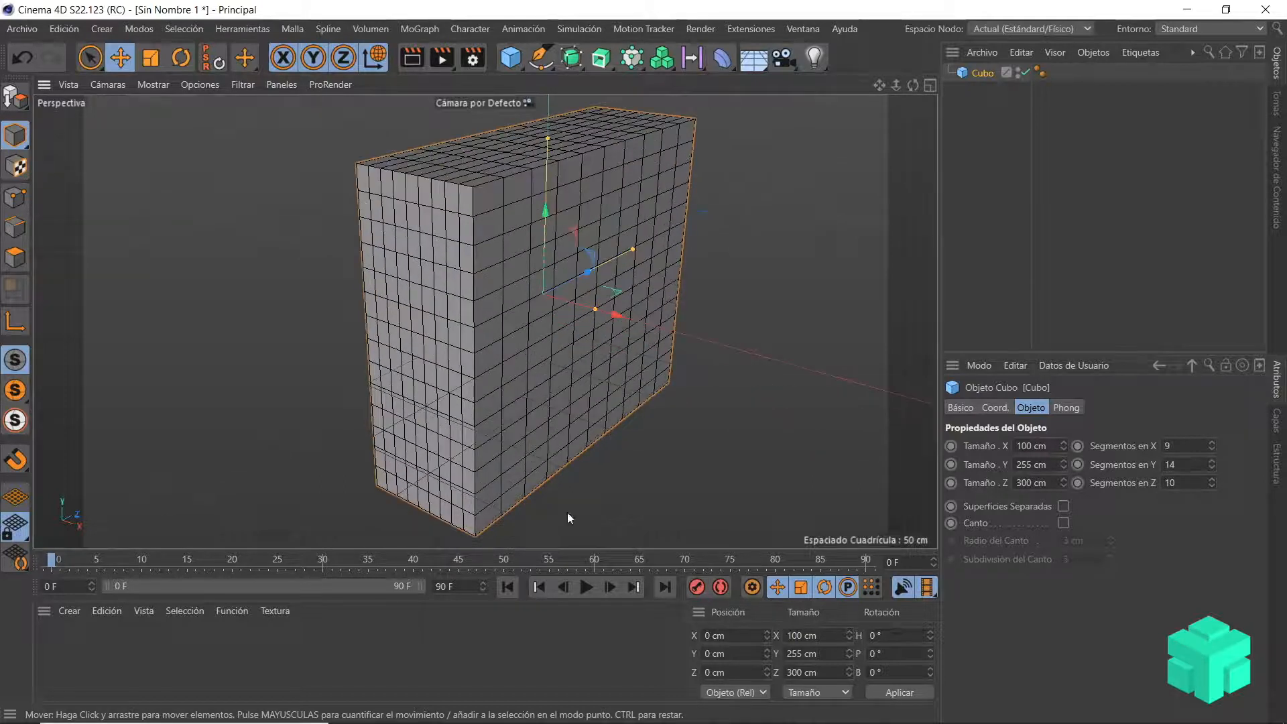
pyautogui.scroll(-3, 617, 475)
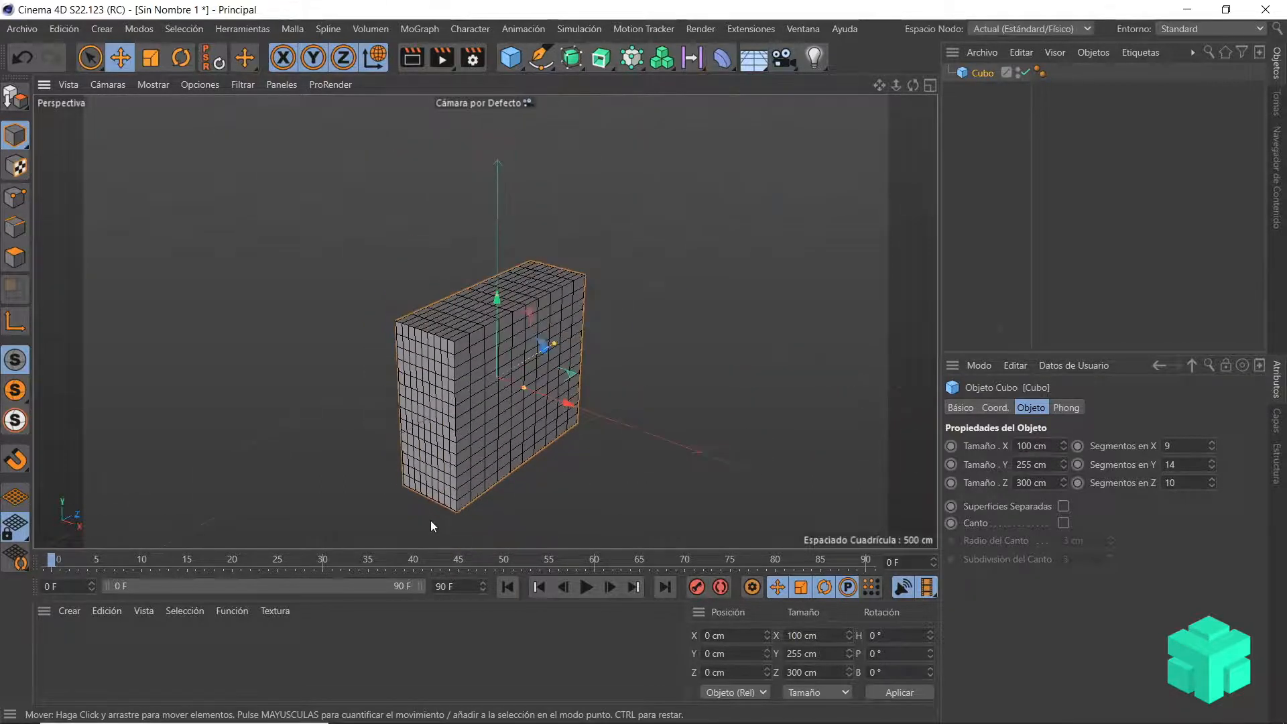
pyautogui.keyDown('alt'); pyautogui.moveTo(529, 489); pyautogui.dragTo(542, 371, button='middle'); pyautogui.keyUp('alt')
pyautogui.scroll(-1, 550, 429)
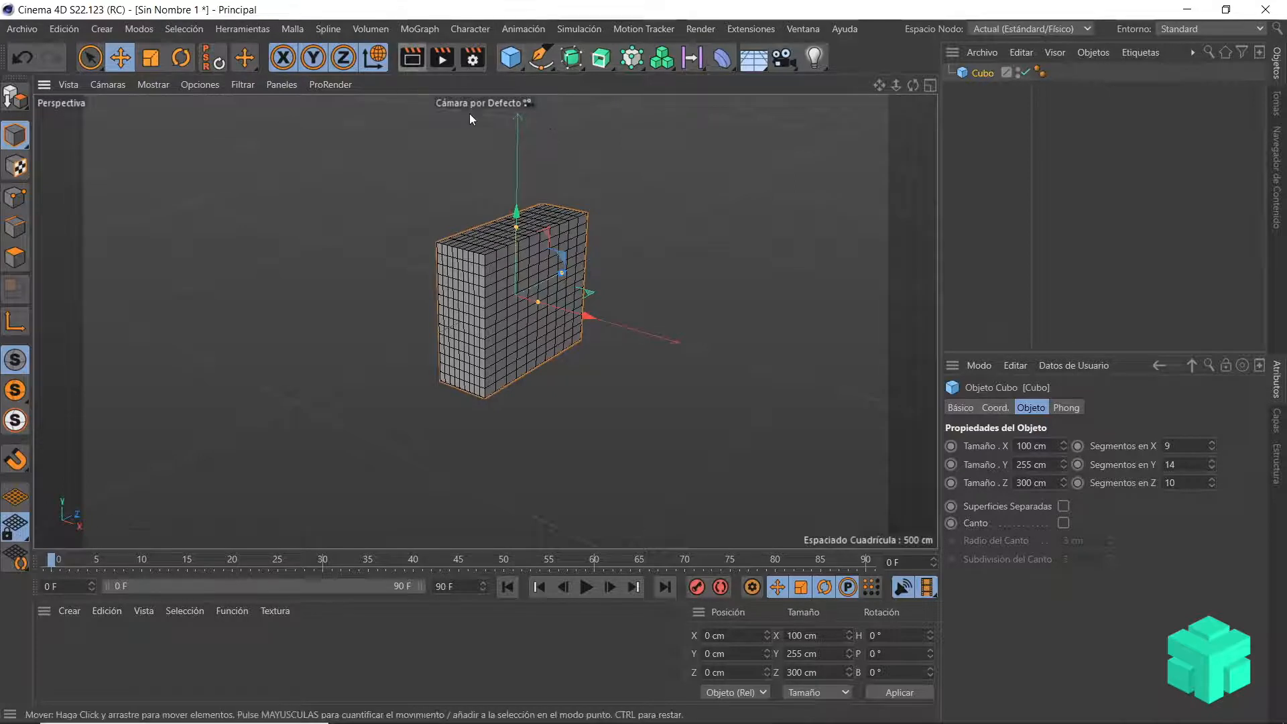
# Step: Add a sphere primitive (Esfera) and move it out of the cube along Z to about -403 cm
pyautogui.click(516, 67)
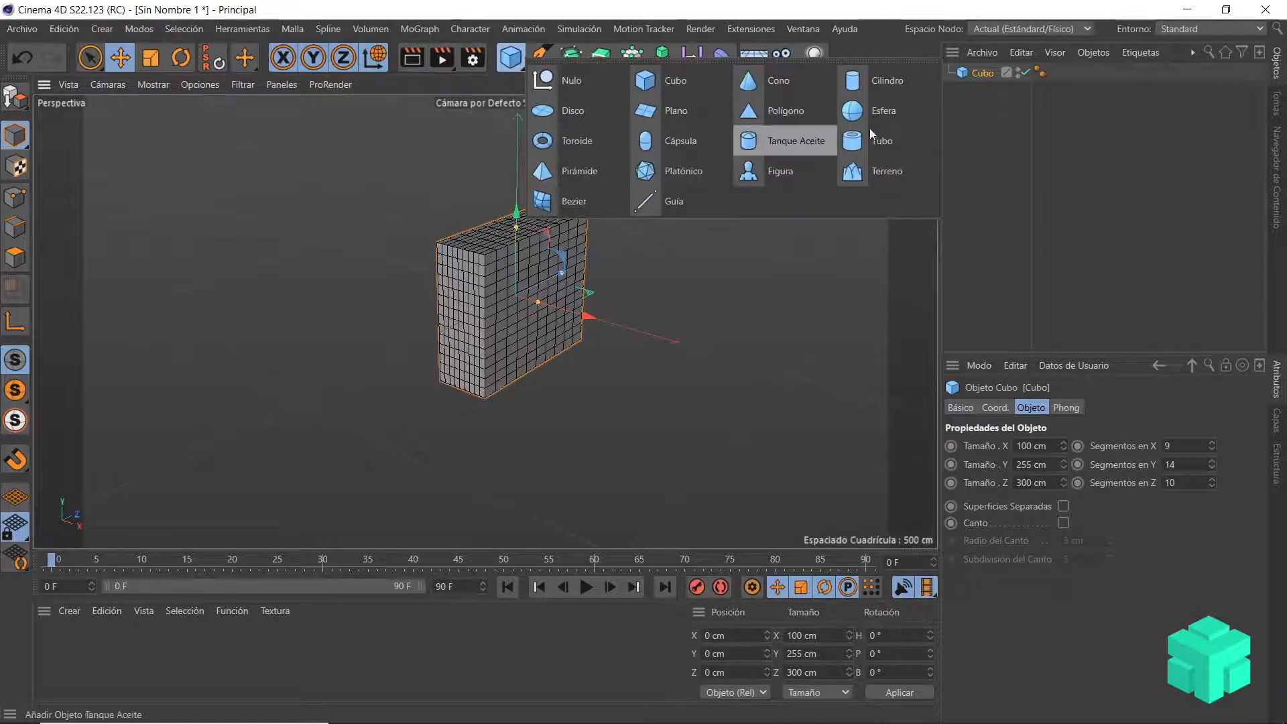
pyautogui.click(900, 115)
pyautogui.moveTo(561, 271); pyautogui.dragTo(381, 367)
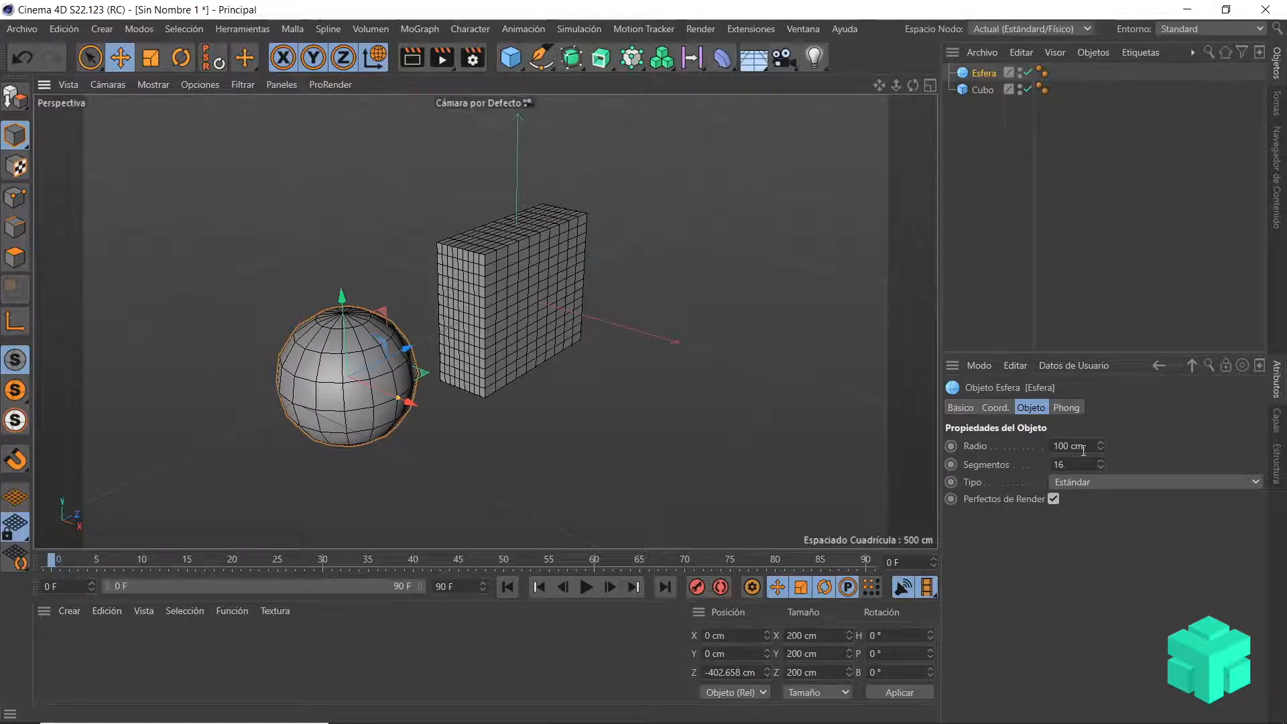
# Step: Set the sphere's radius to 127 cm with 65 segments, and change its type to Octaedro
pyautogui.moveTo(1100, 448); pyautogui.dragTo(1104, 480)
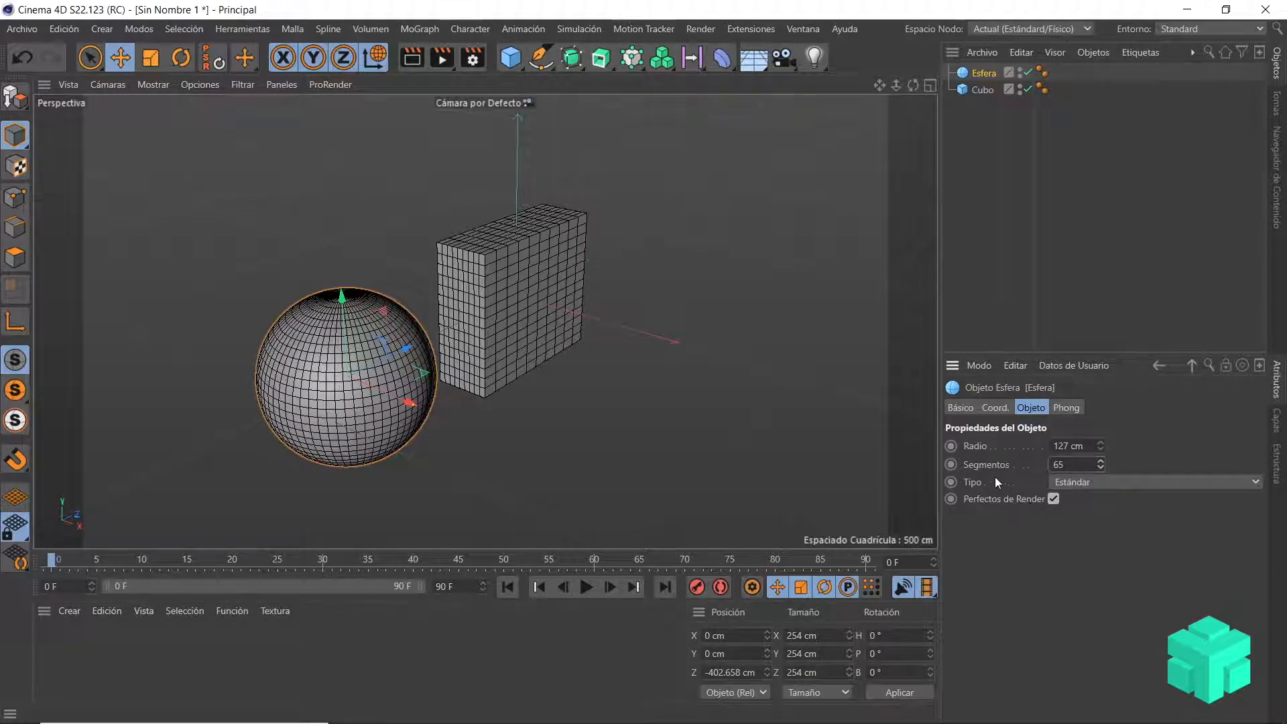
pyautogui.click(1177, 485)
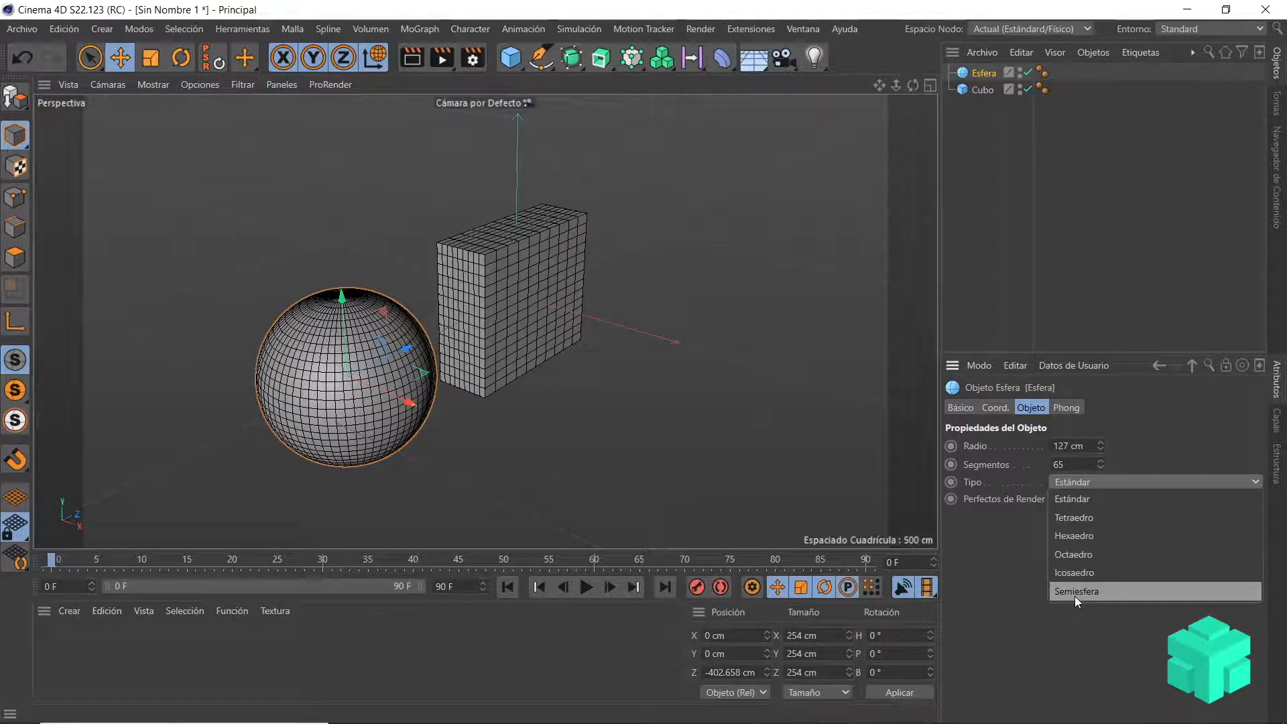
pyautogui.click(1072, 535)
pyautogui.click(1114, 481)
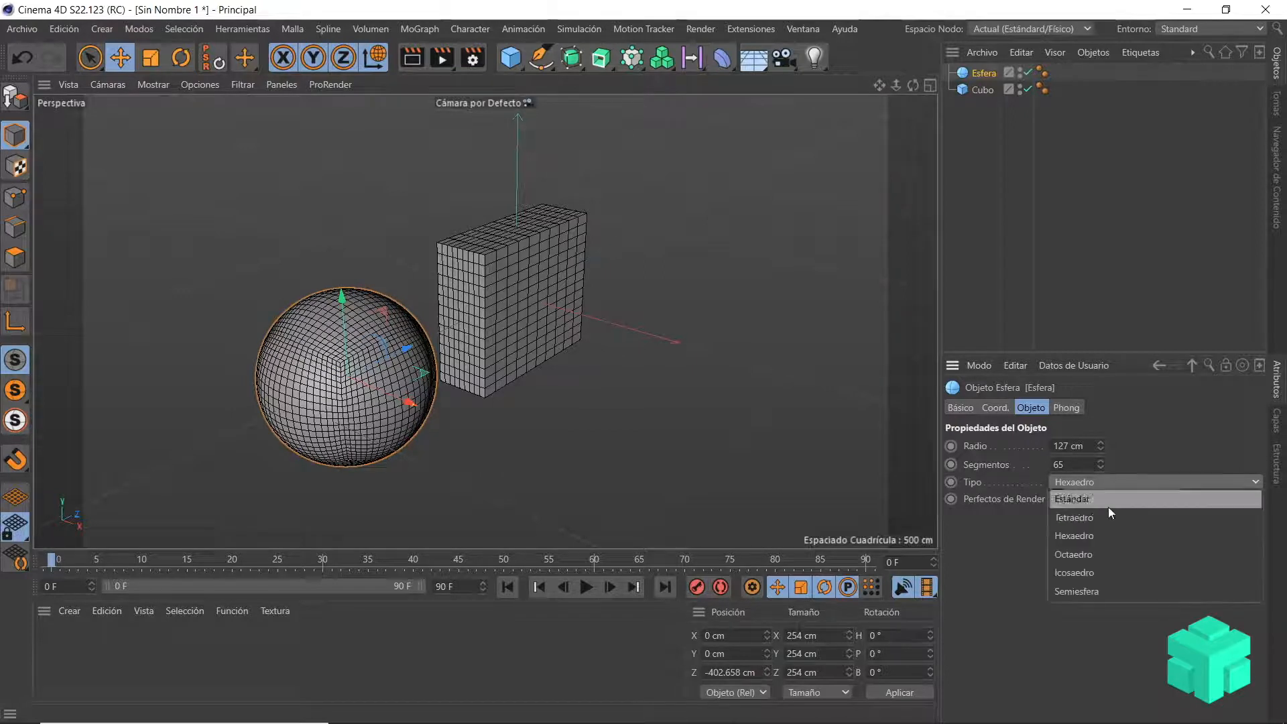
pyautogui.click(1095, 553)
pyautogui.scroll(5, 279, 417)
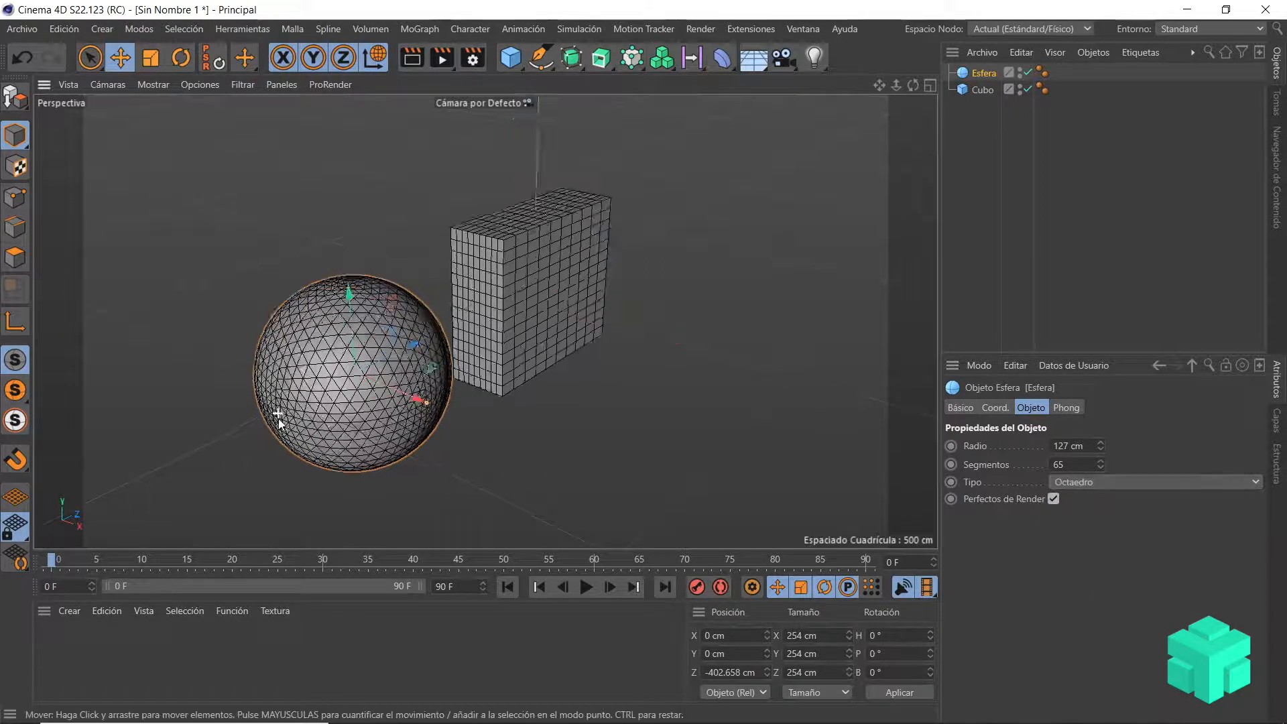
pyautogui.scroll(-6, 376, 432)
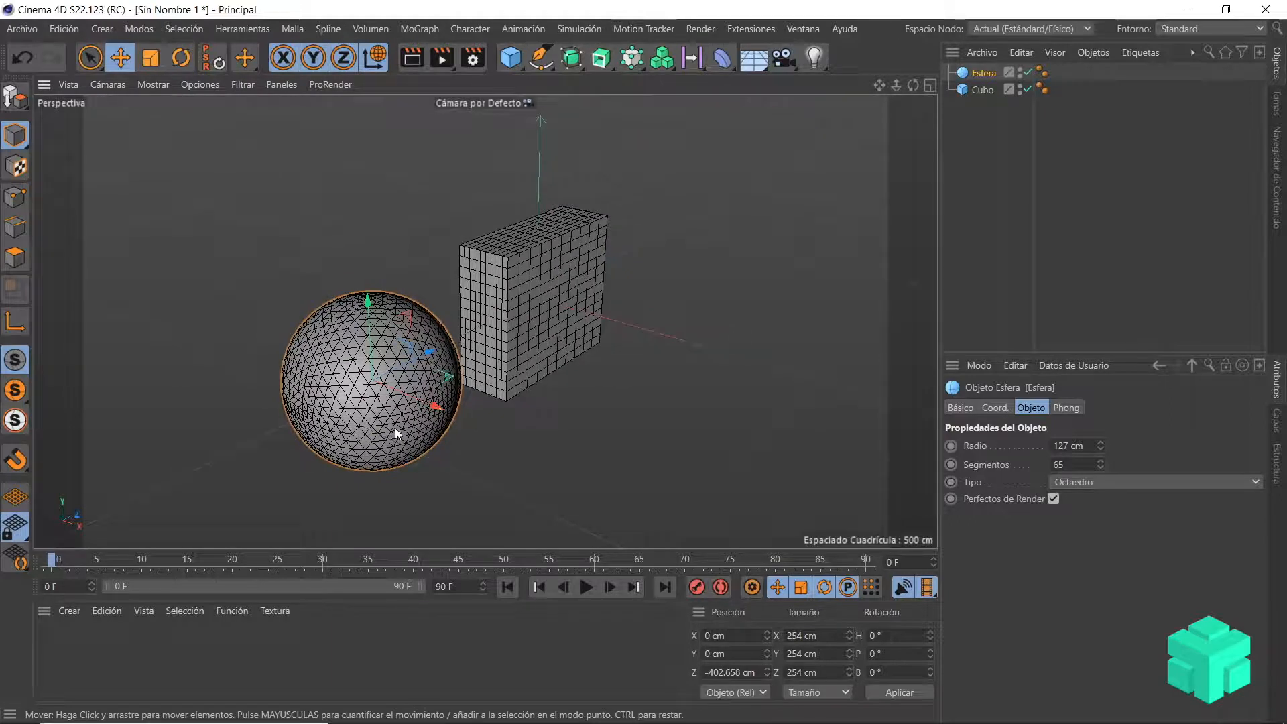
pyautogui.scroll(-2, 395, 428)
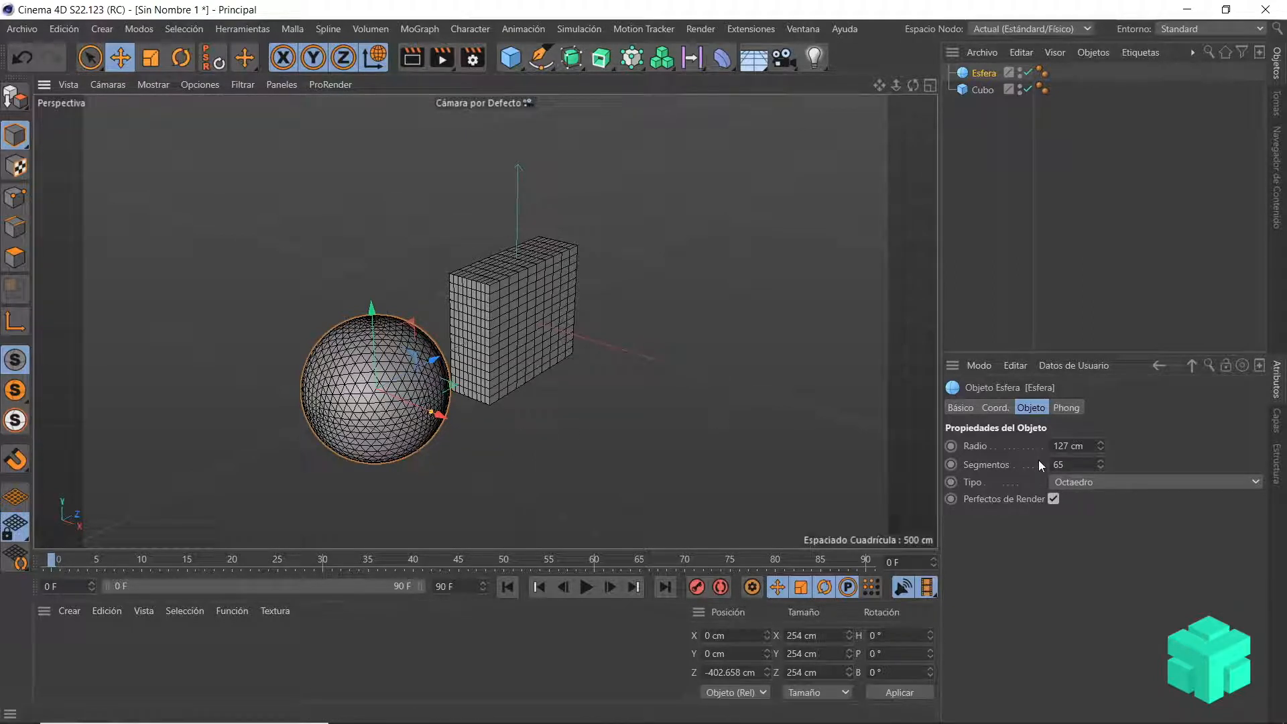
# Step: Enable rounded edges (Canto) on the cube and set the edge radius to 4 cm
pyautogui.click(986, 94)
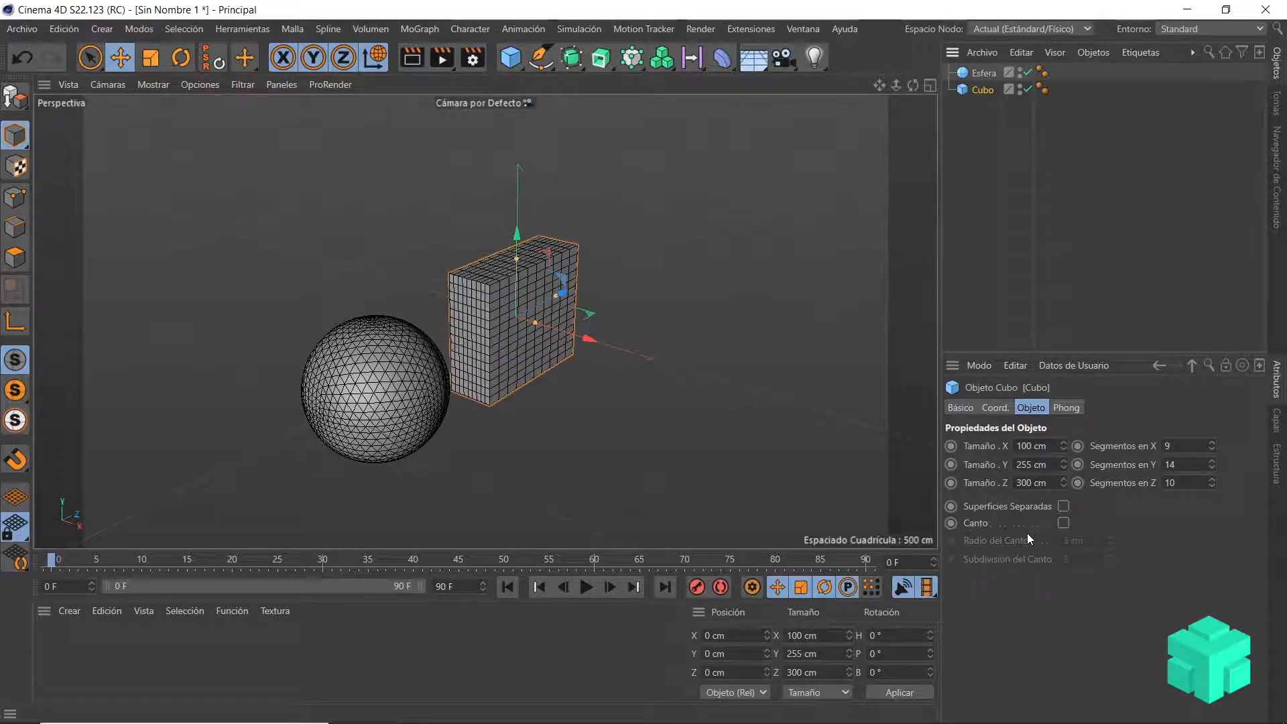
pyautogui.scroll(8, 492, 276)
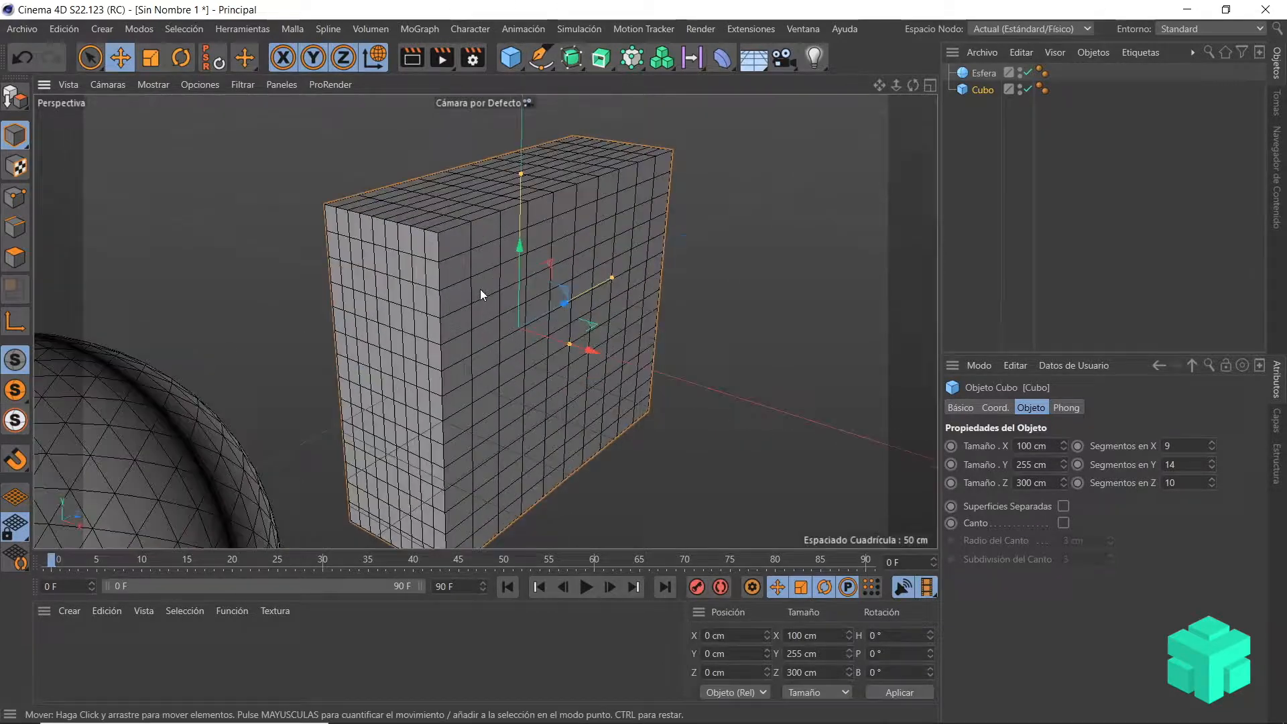
pyautogui.scroll(2, 462, 268)
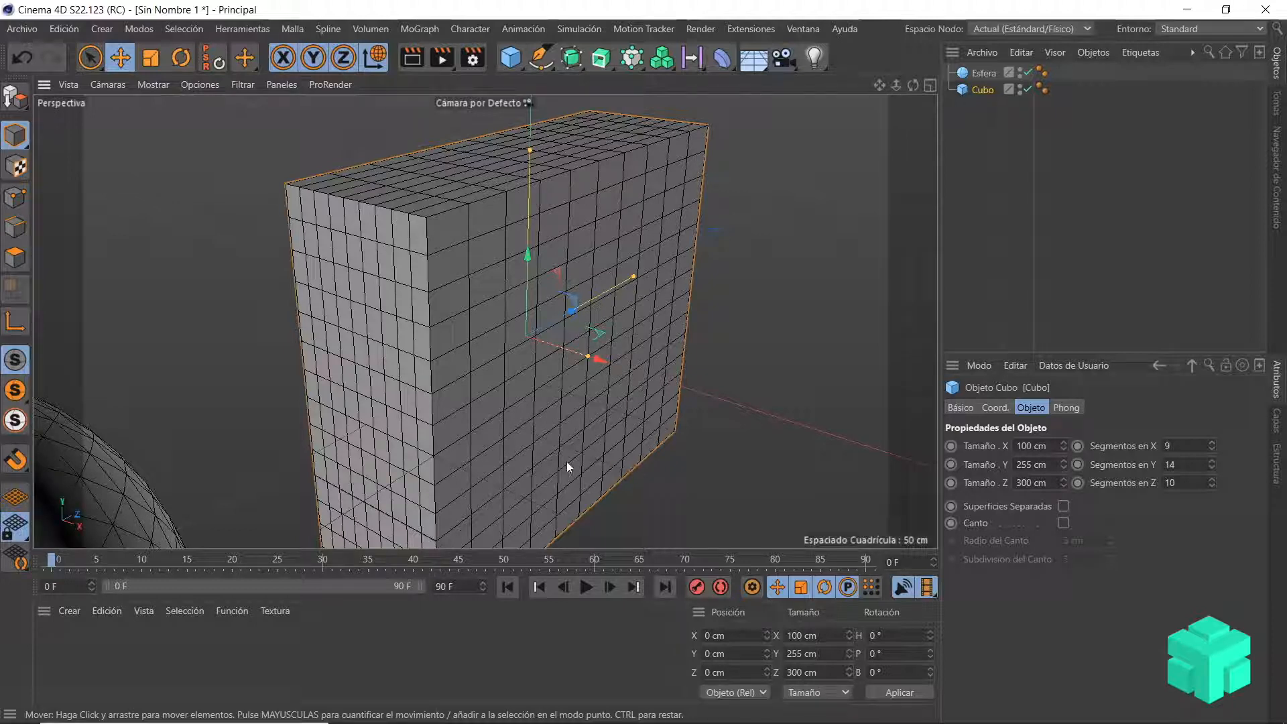
pyautogui.scroll(-2, 566, 461)
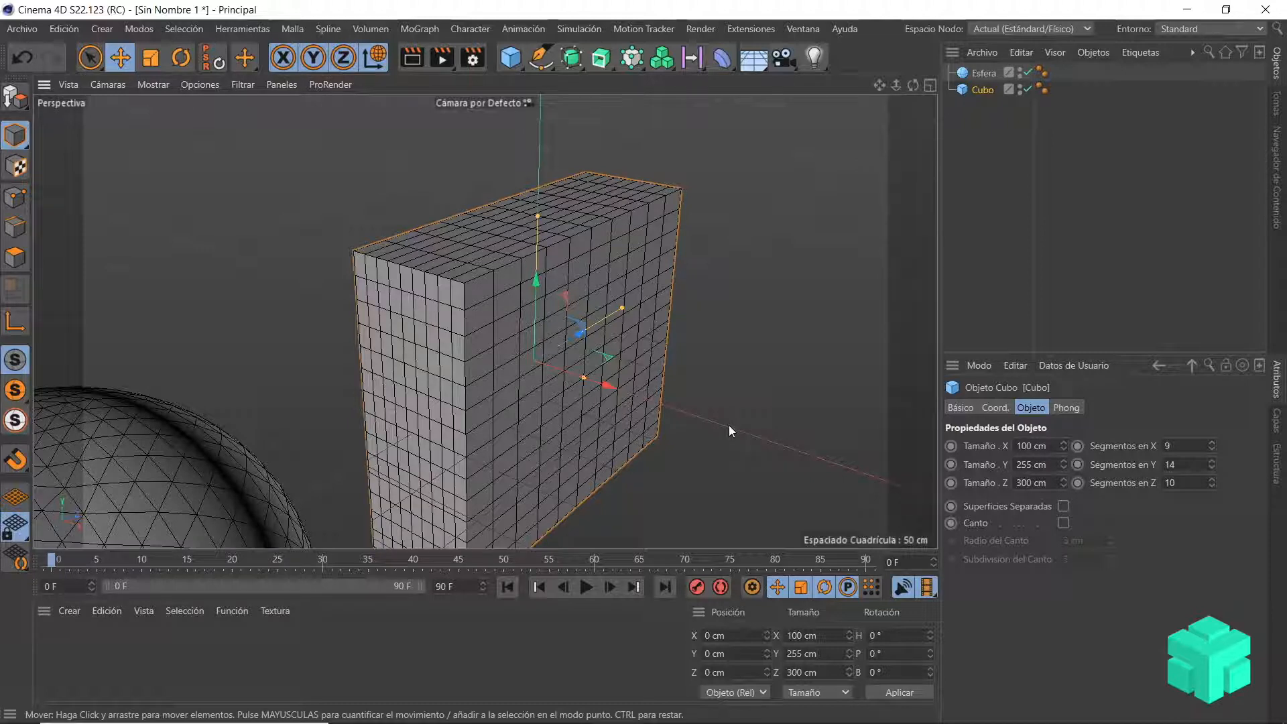
pyautogui.click(1062, 524)
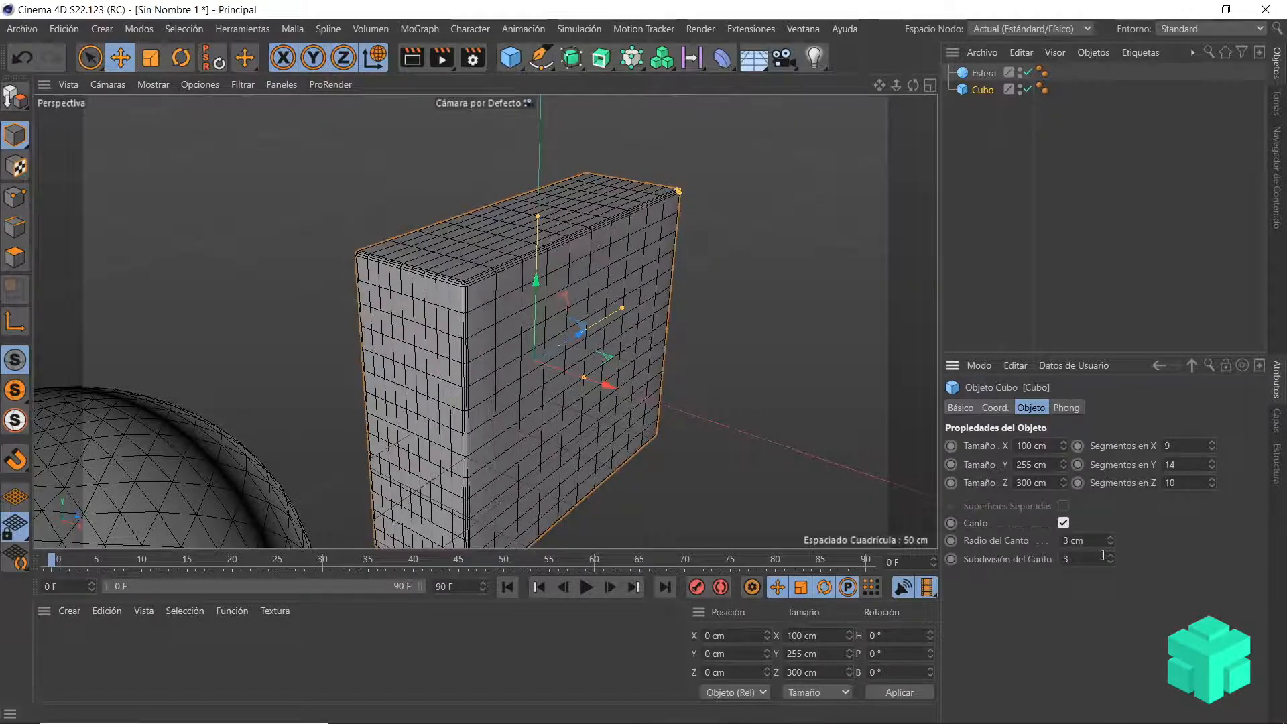
pyautogui.scroll(5, 489, 245)
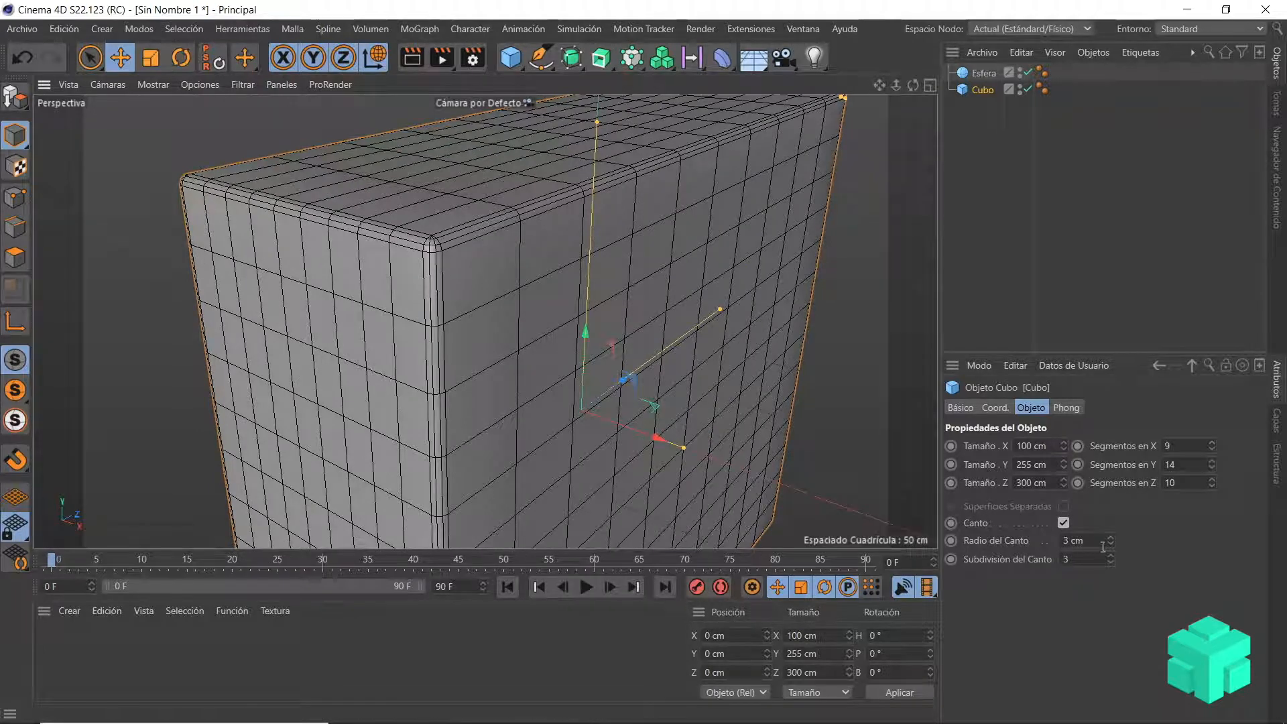
pyautogui.moveTo(1111, 541)
pyautogui.mouseDown()
pyautogui.moveTo(1111, 510)
pyautogui.moveTo(1111, 536)
pyautogui.mouseUp()
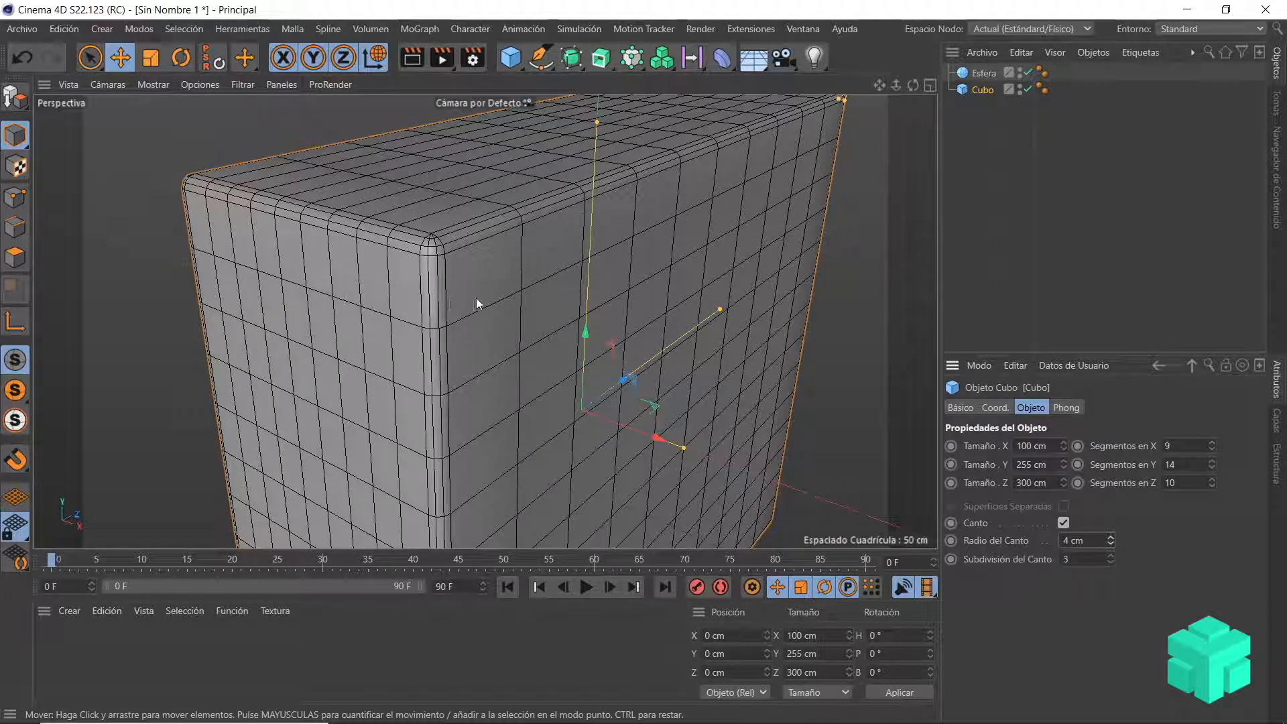
# Step: Increase the cube's rounded edge radius to 10 cm and its edge subdivision to 33
pyautogui.moveTo(1110, 546)
pyautogui.mouseDown()
pyautogui.moveTo(1110, 526)
pyautogui.moveTo(1111, 556)
pyautogui.moveTo(1110, 540)
pyautogui.mouseUp()
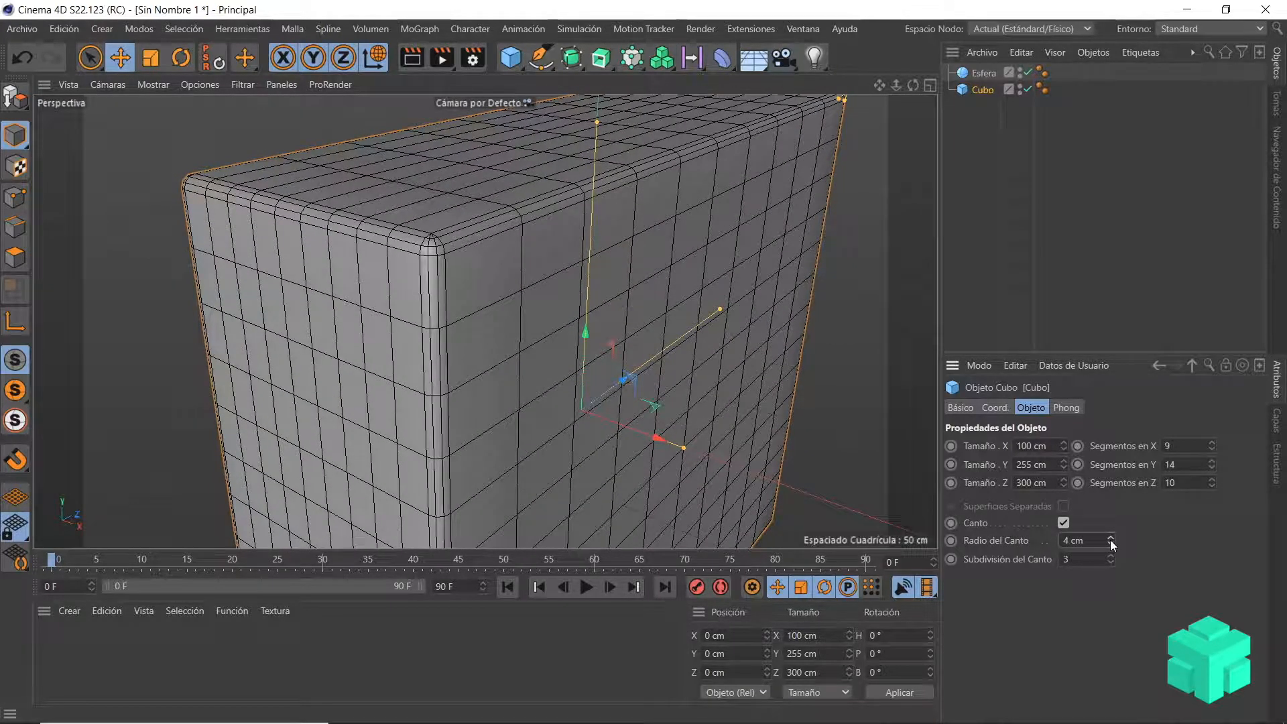
pyautogui.scroll(1, 667, 175)
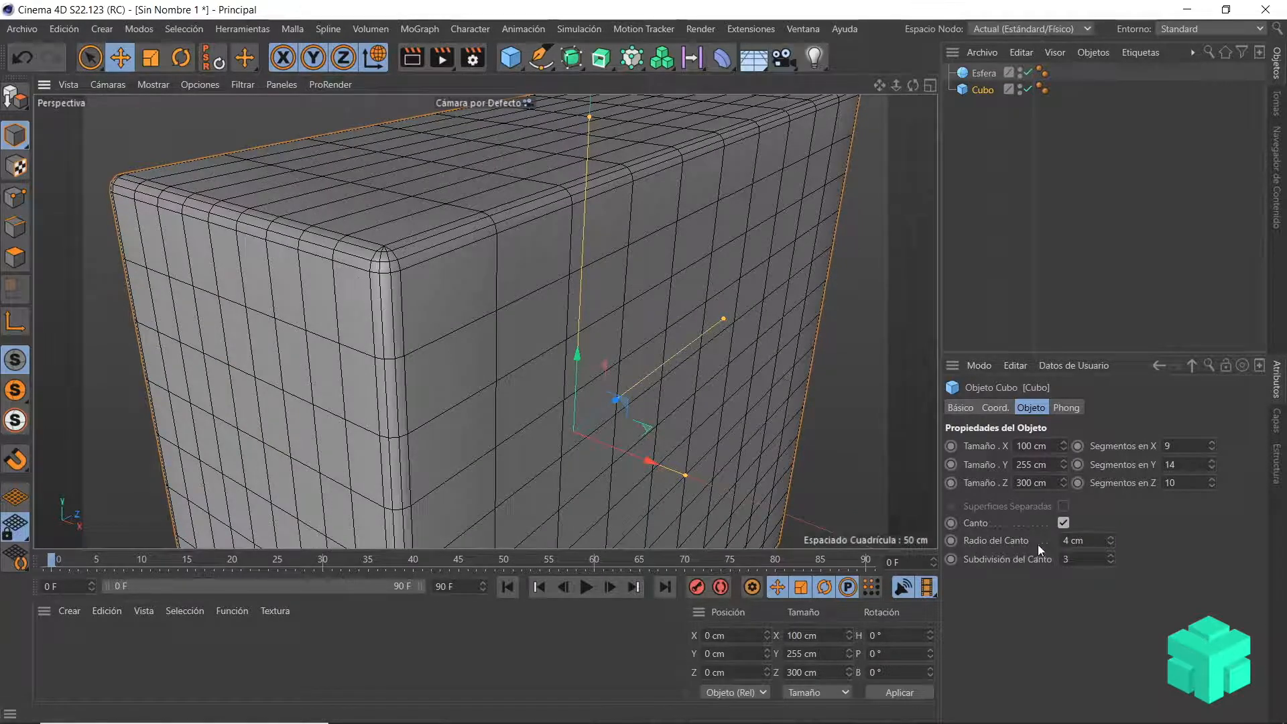
pyautogui.moveTo(1111, 556); pyautogui.dragTo(1110, 542)
pyautogui.scroll(-5, 429, 379)
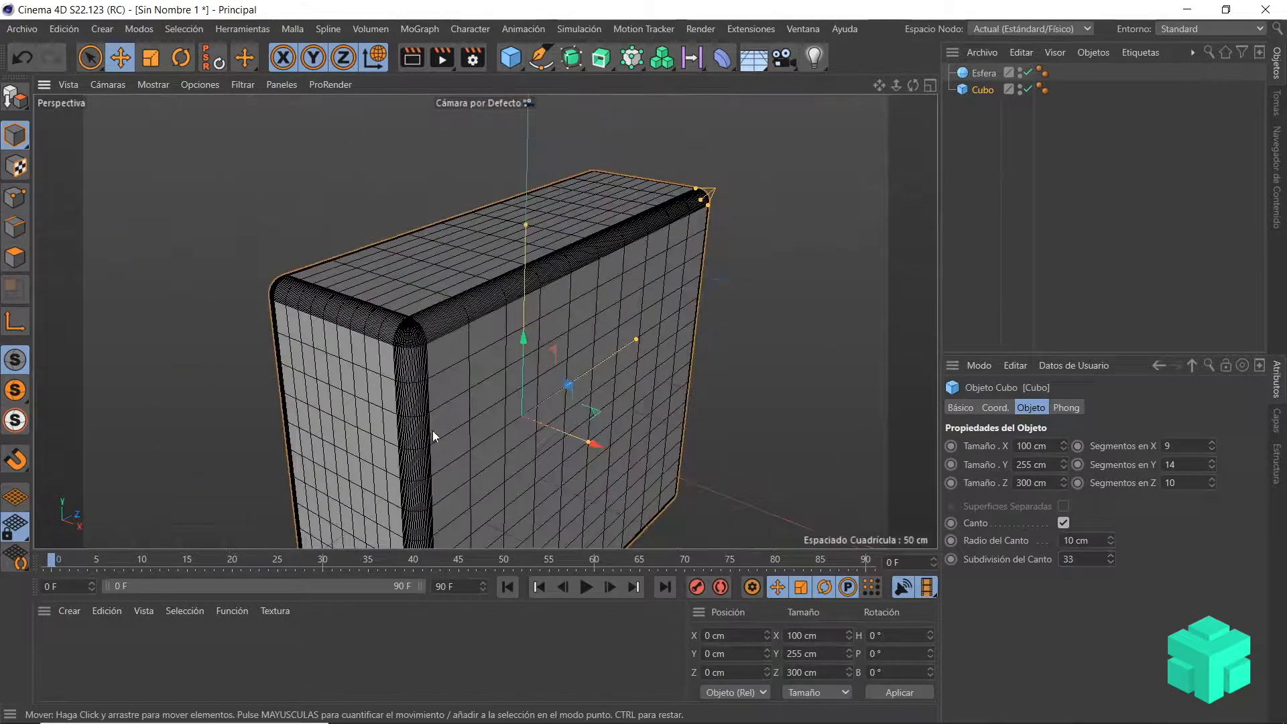
# Step: Examine the cube's rounded edges up close and beside the sphere, including in the four-view layout
pyautogui.keyDown('alt'); pyautogui.moveTo(453, 465); pyautogui.dragTo(455, 262, button='middle'); pyautogui.keyUp('alt')
pyautogui.scroll(-6, 449, 315)
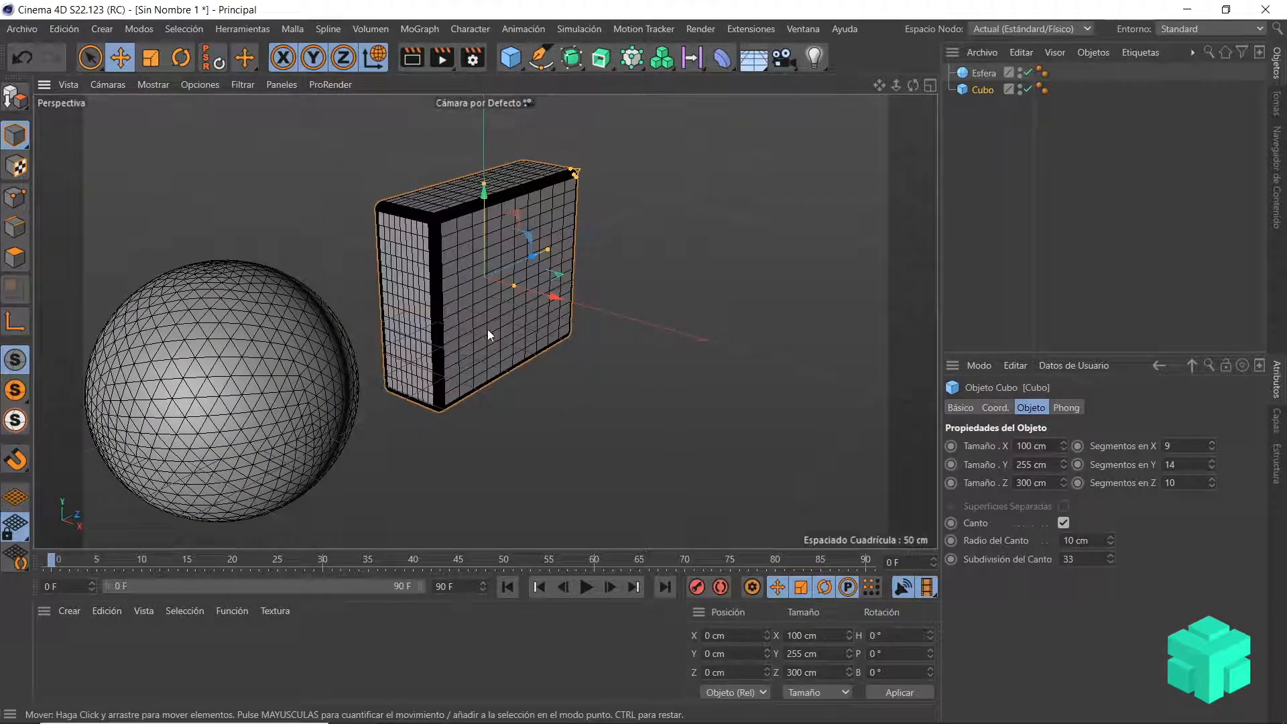
pyautogui.scroll(6, 487, 331)
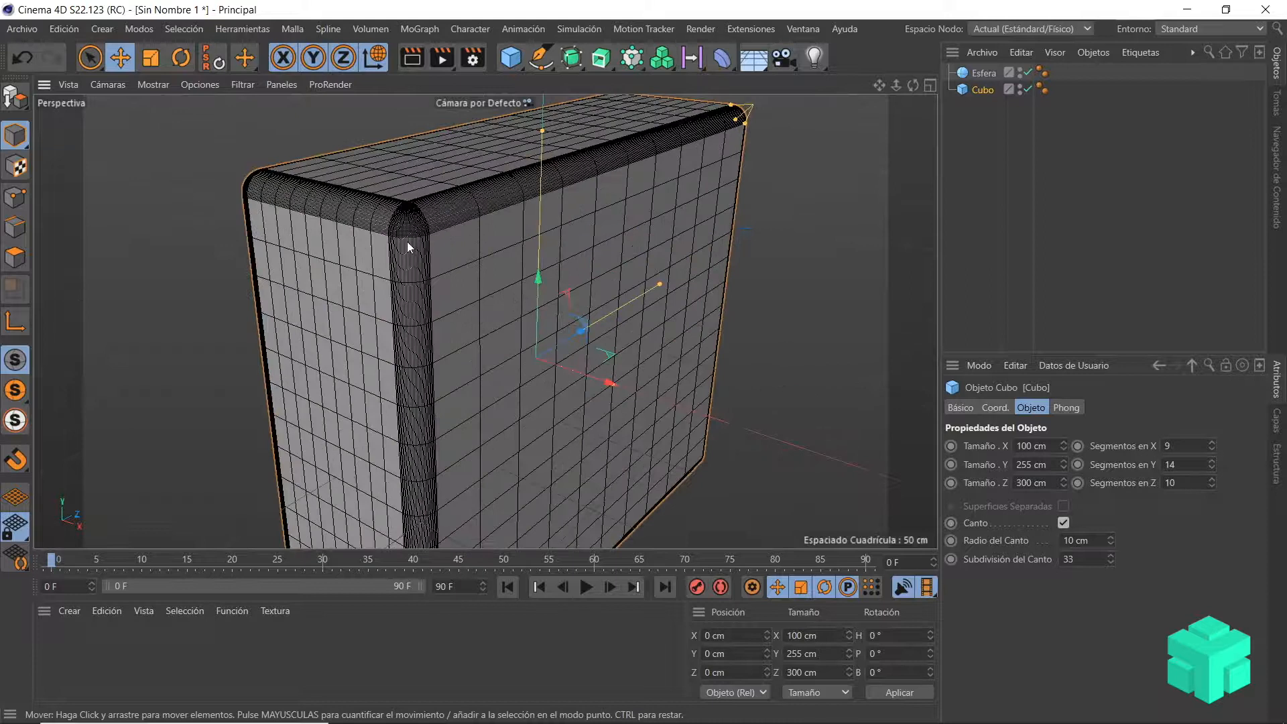
pyautogui.scroll(-3, 405, 375)
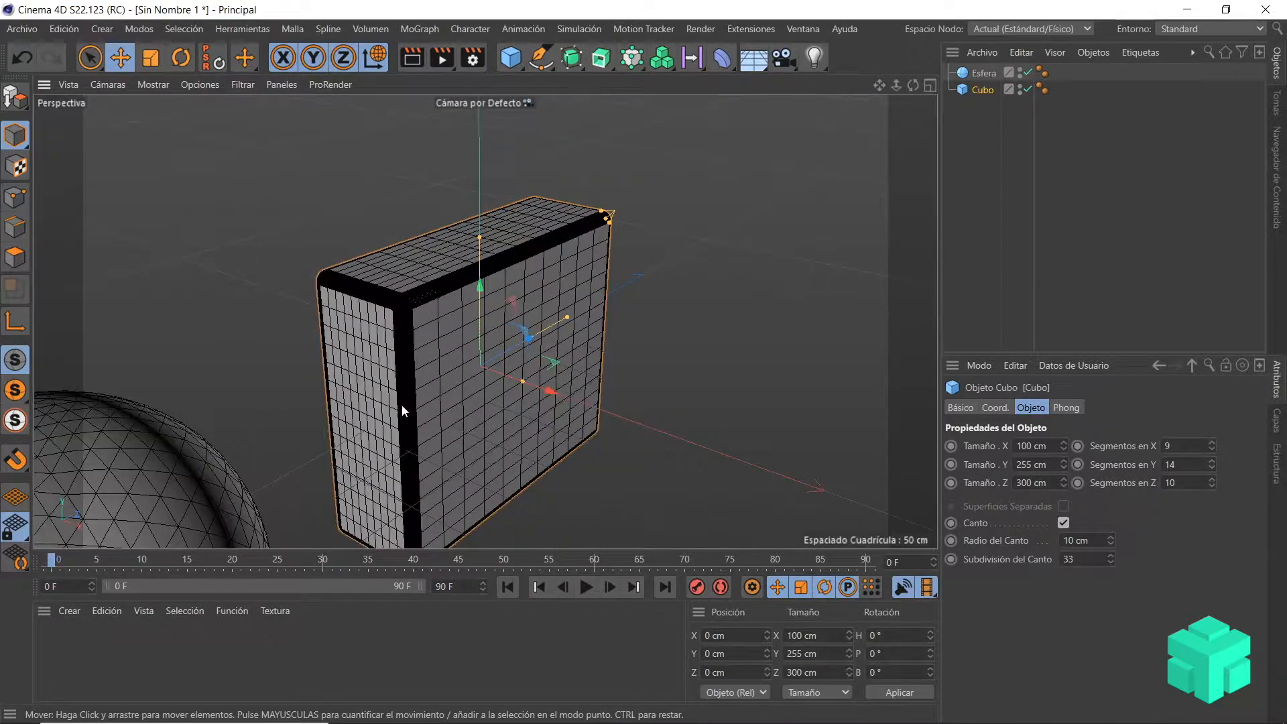
pyautogui.scroll(-4, 523, 296)
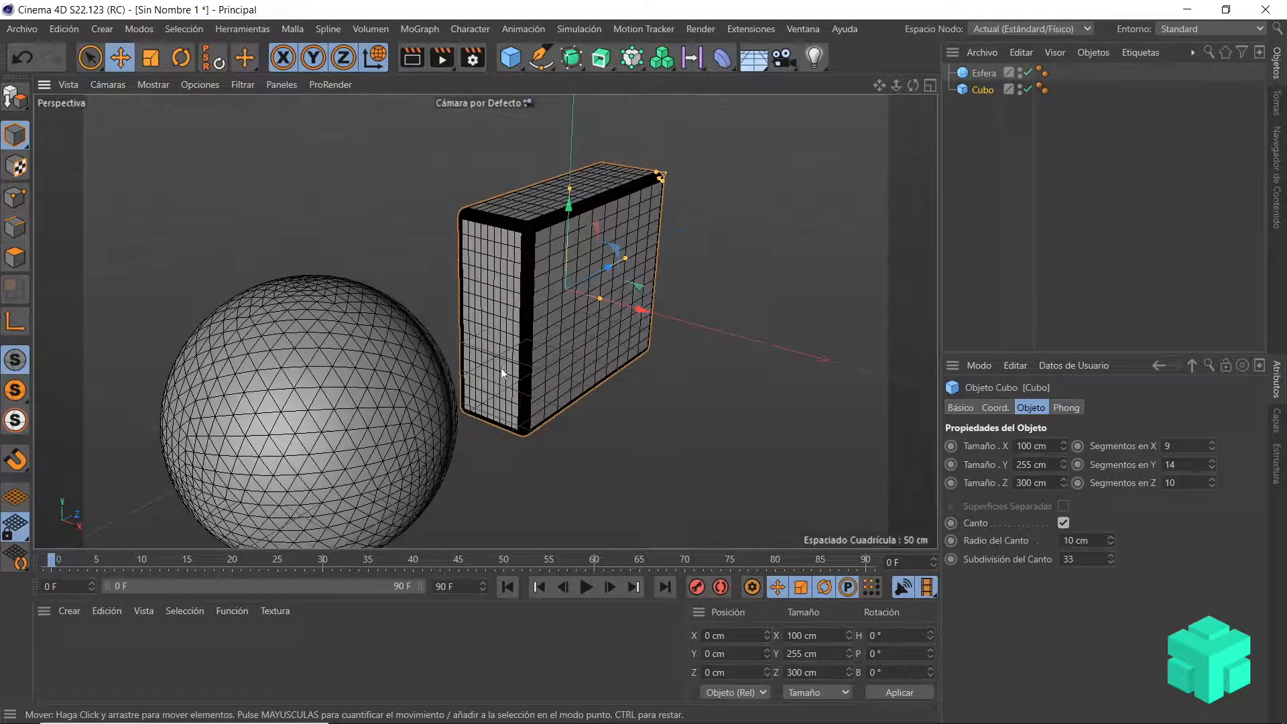
pyautogui.middleClick(503, 373)
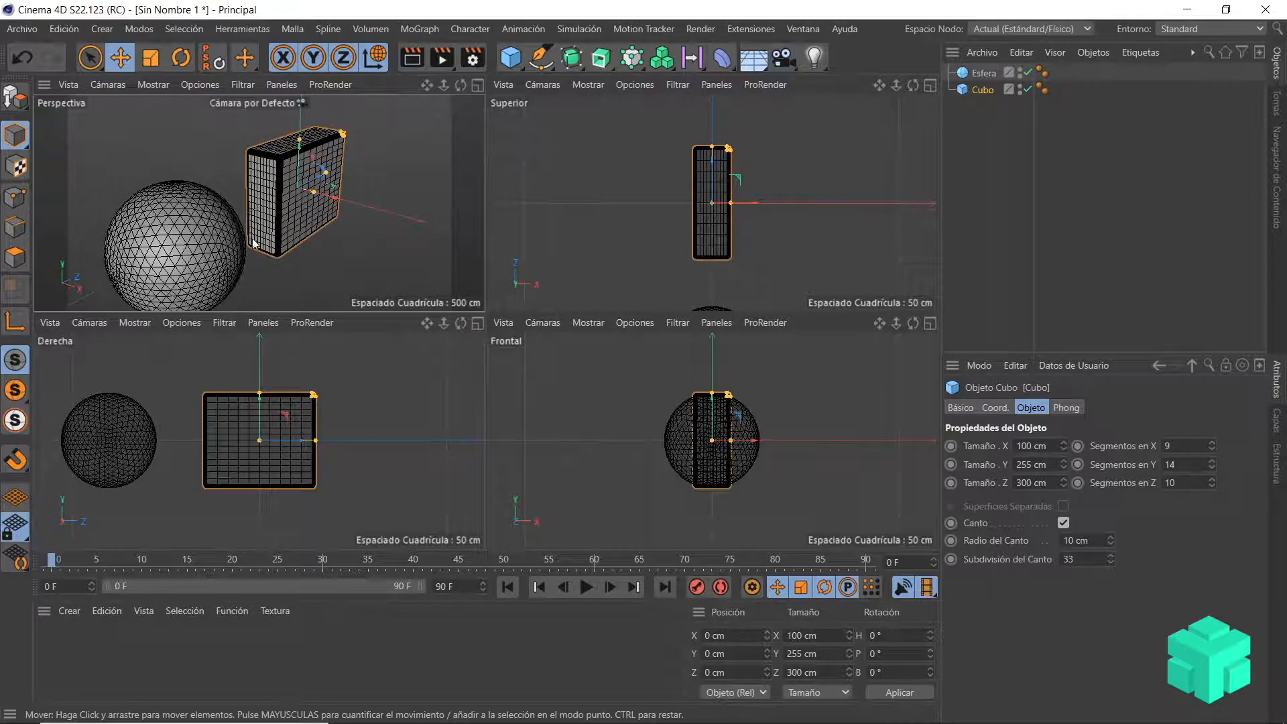
pyautogui.middleClick(307, 224)
pyautogui.scroll(2, 588, 243)
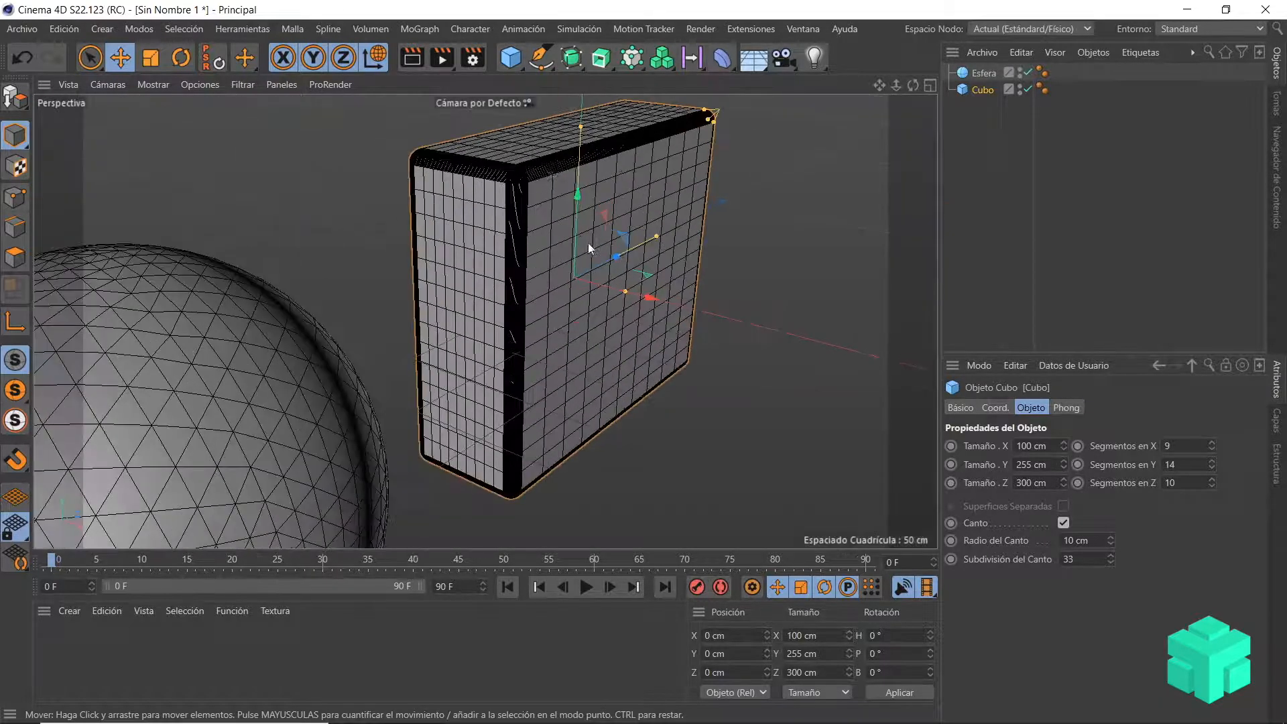
pyautogui.scroll(2, 580, 208)
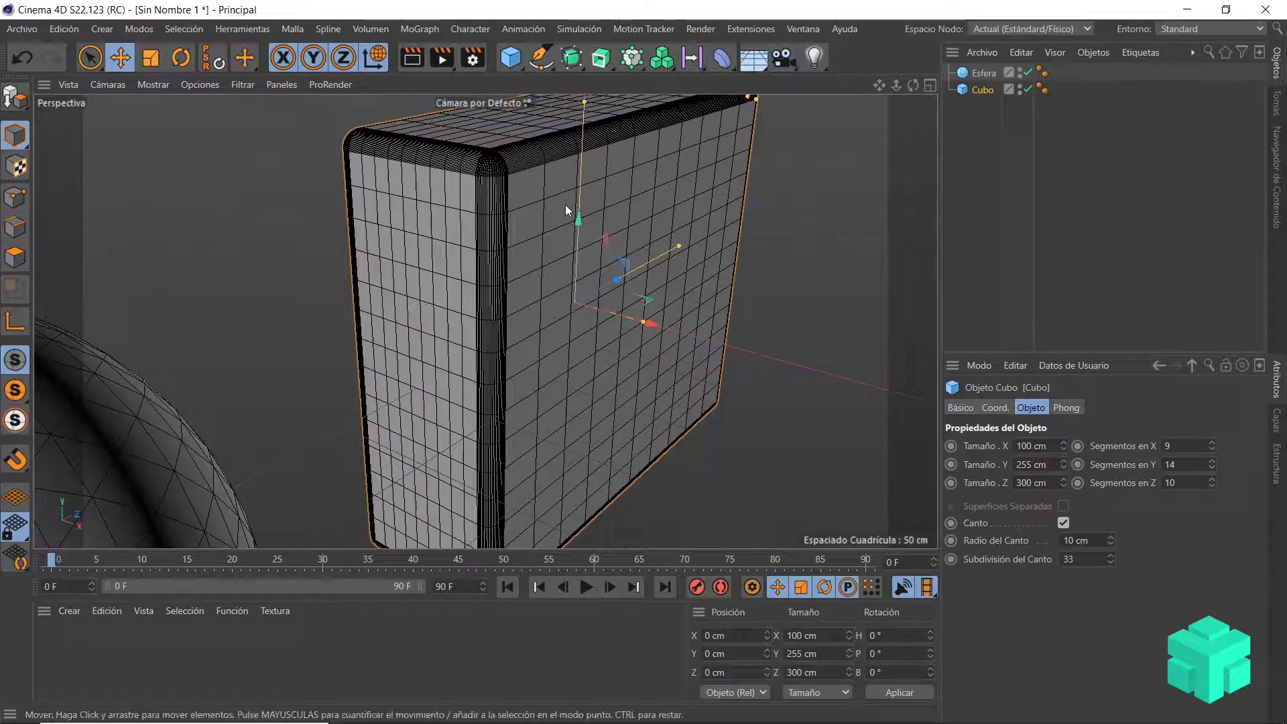
pyautogui.scroll(-6, 512, 303)
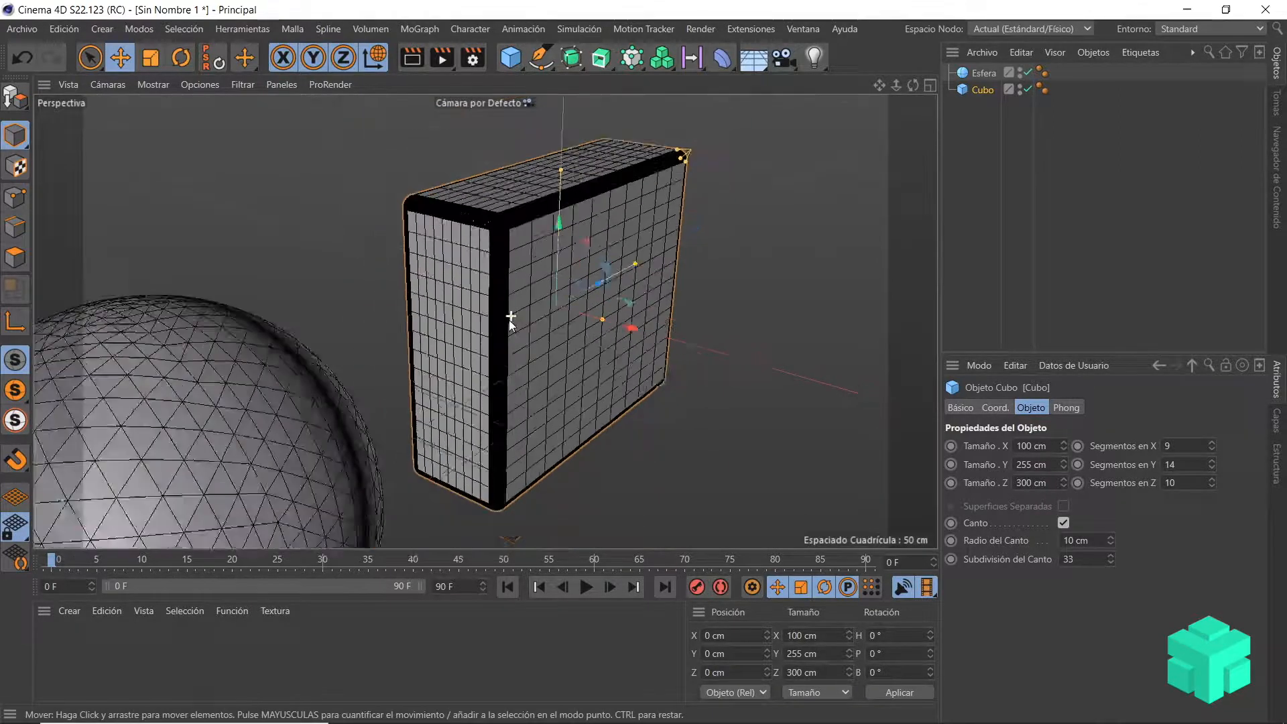
pyautogui.keyDown('alt'); pyautogui.moveTo(560, 463); pyautogui.dragTo(533, 452); pyautogui.keyUp('alt')
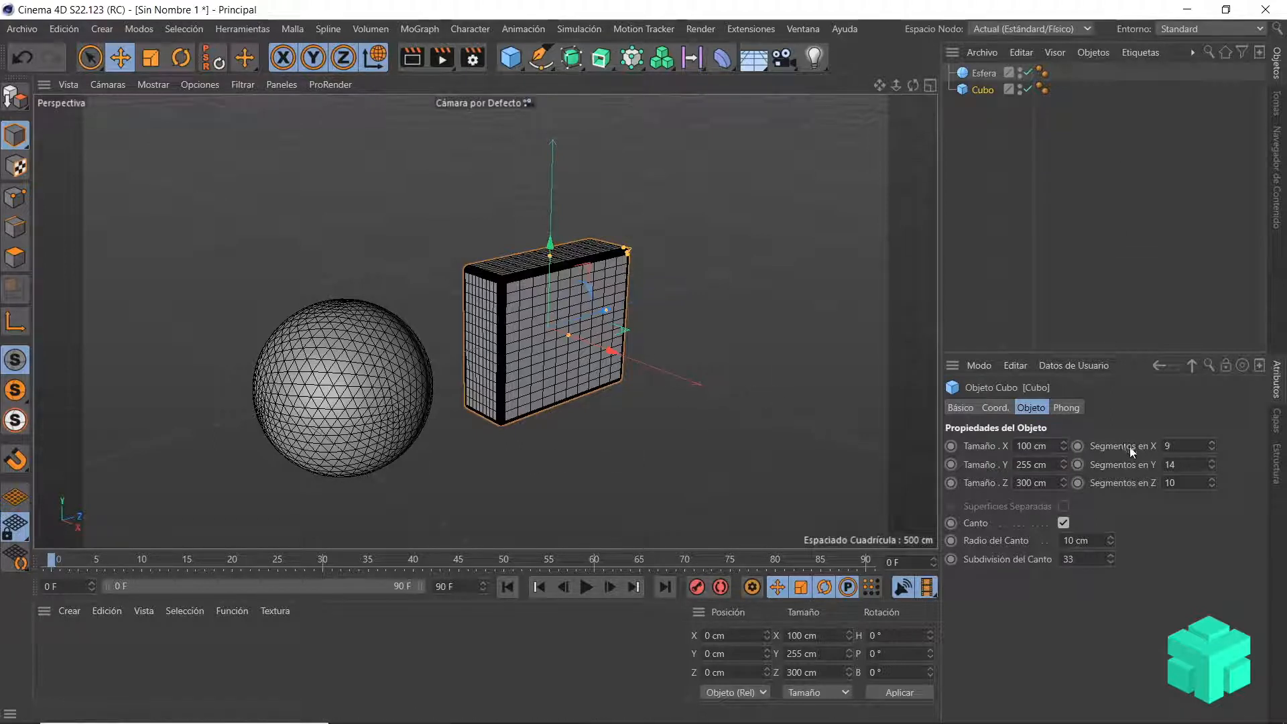
# Step: Set the cube's position coordinates to 20 cm in X, 40 cm in Y and 30 cm in Z
pyautogui.click(1001, 408)
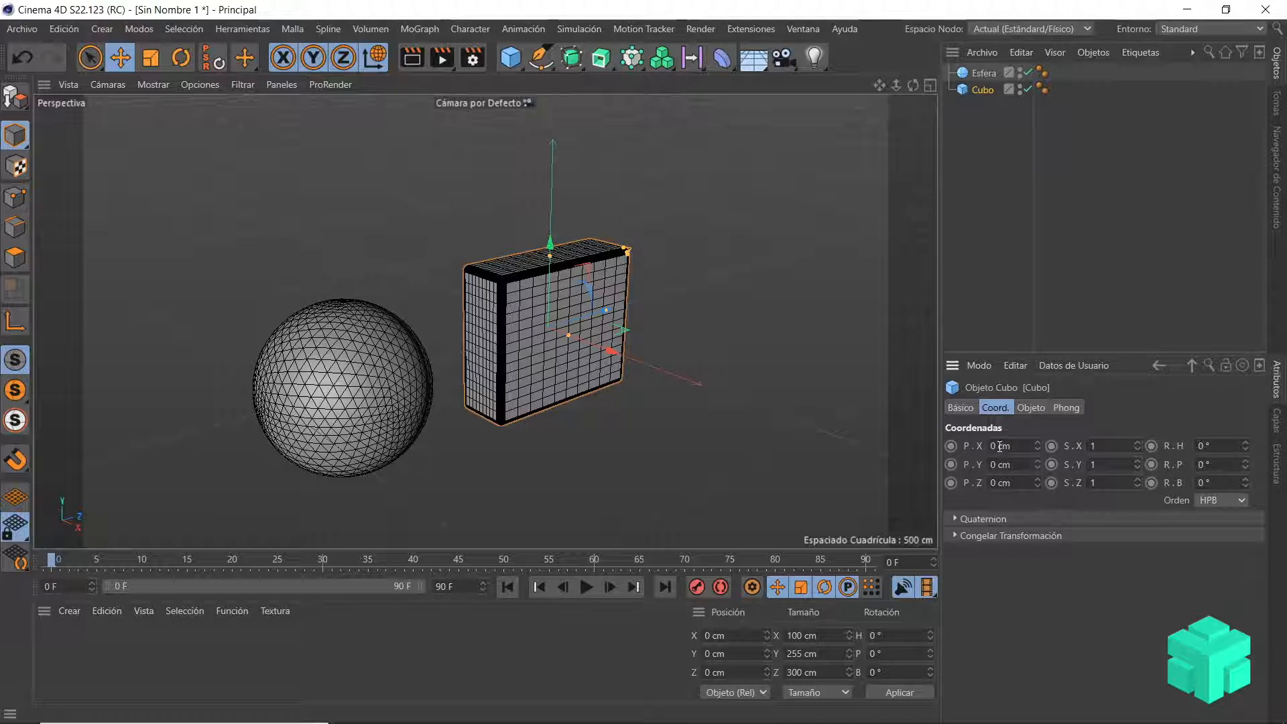
pyautogui.click(993, 446)
pyautogui.write('2')
pyautogui.press('Return')
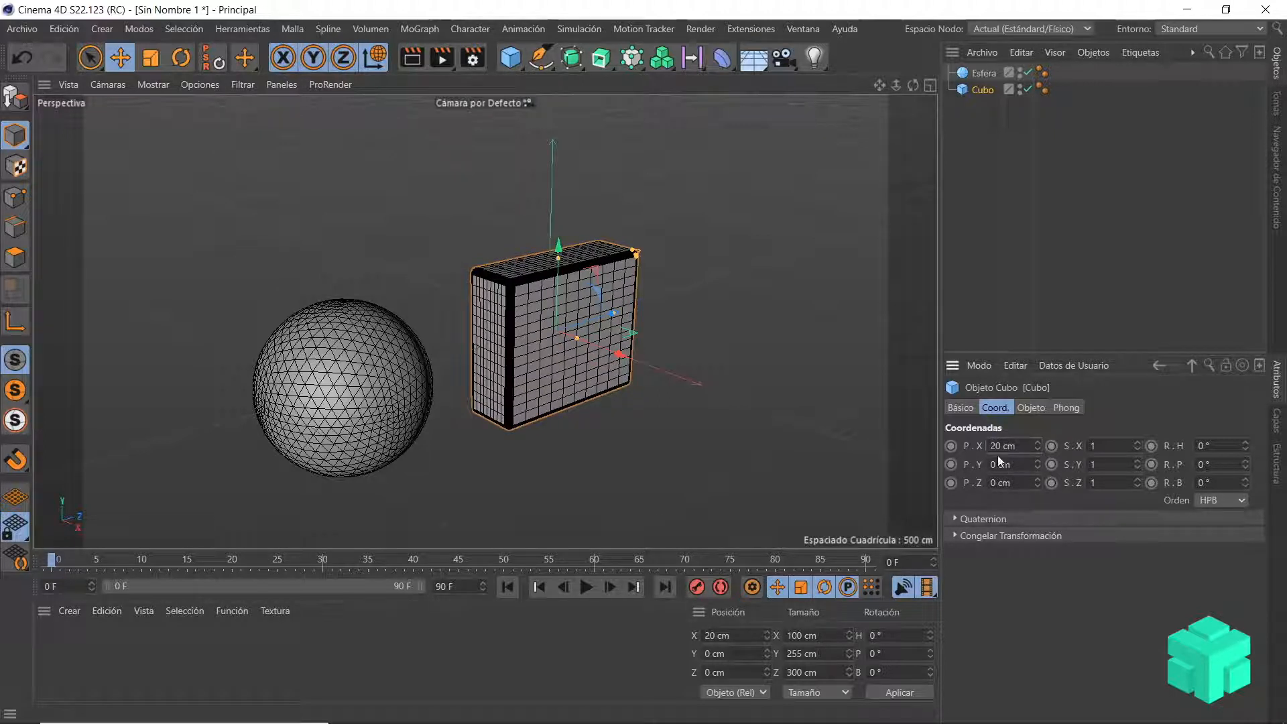
pyautogui.click(992, 464)
pyautogui.write('4')
pyautogui.press('Return')
pyautogui.click(992, 483)
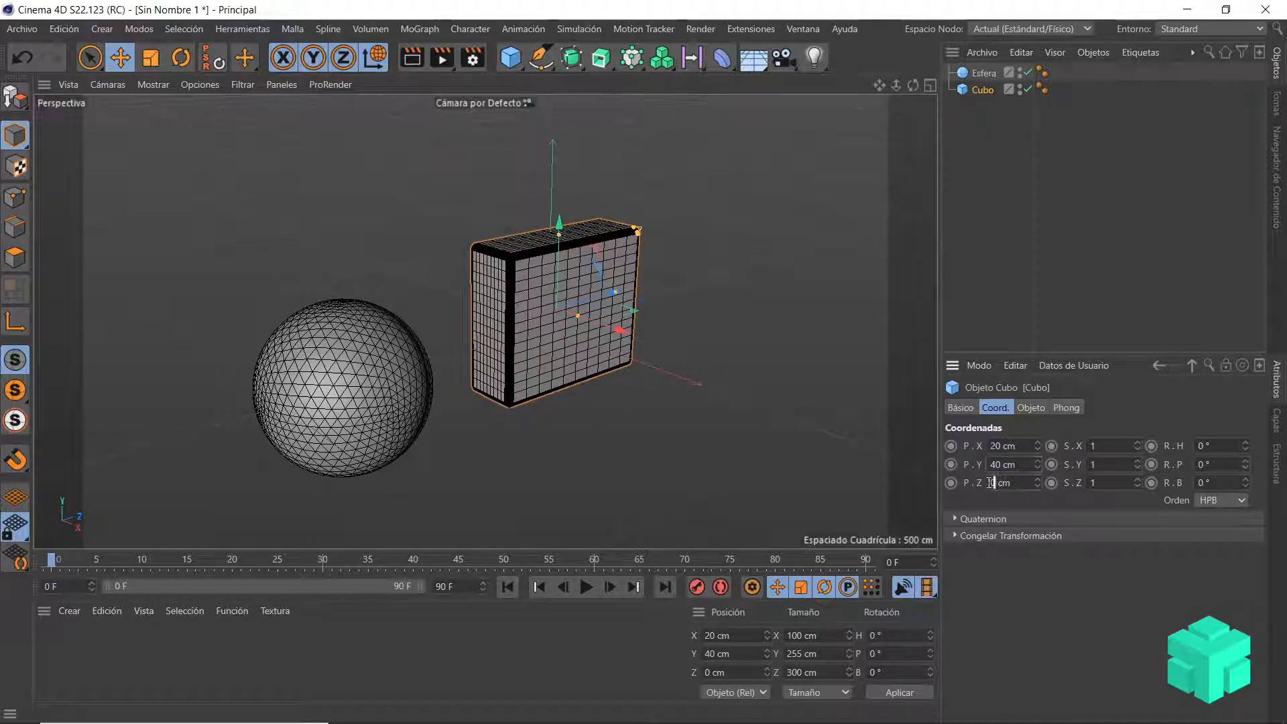
pyautogui.write('3')
pyautogui.press('Return')
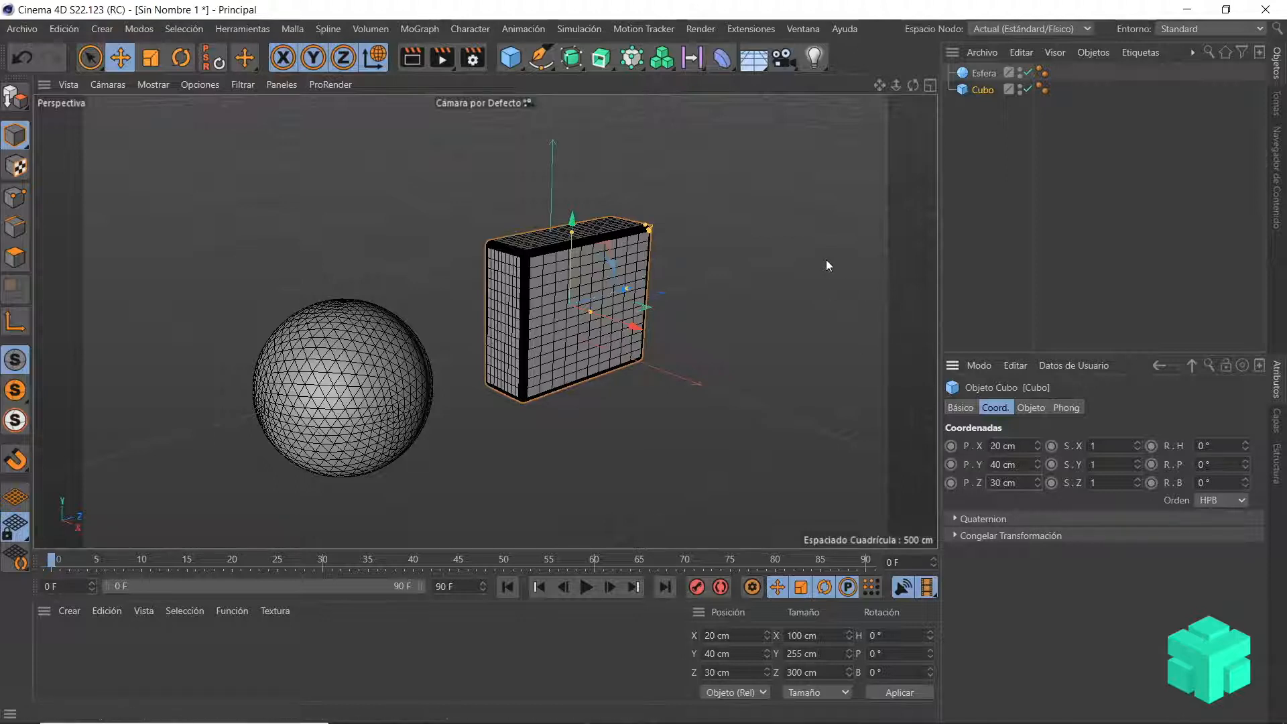
# Step: Set the cube's scale to 8 in X and 5 in Y
pyautogui.click(1100, 445)
pyautogui.write('8')
pyautogui.press('Return')
pyautogui.click(1104, 464)
pyautogui.press('BackSpace')
pyautogui.write('5')
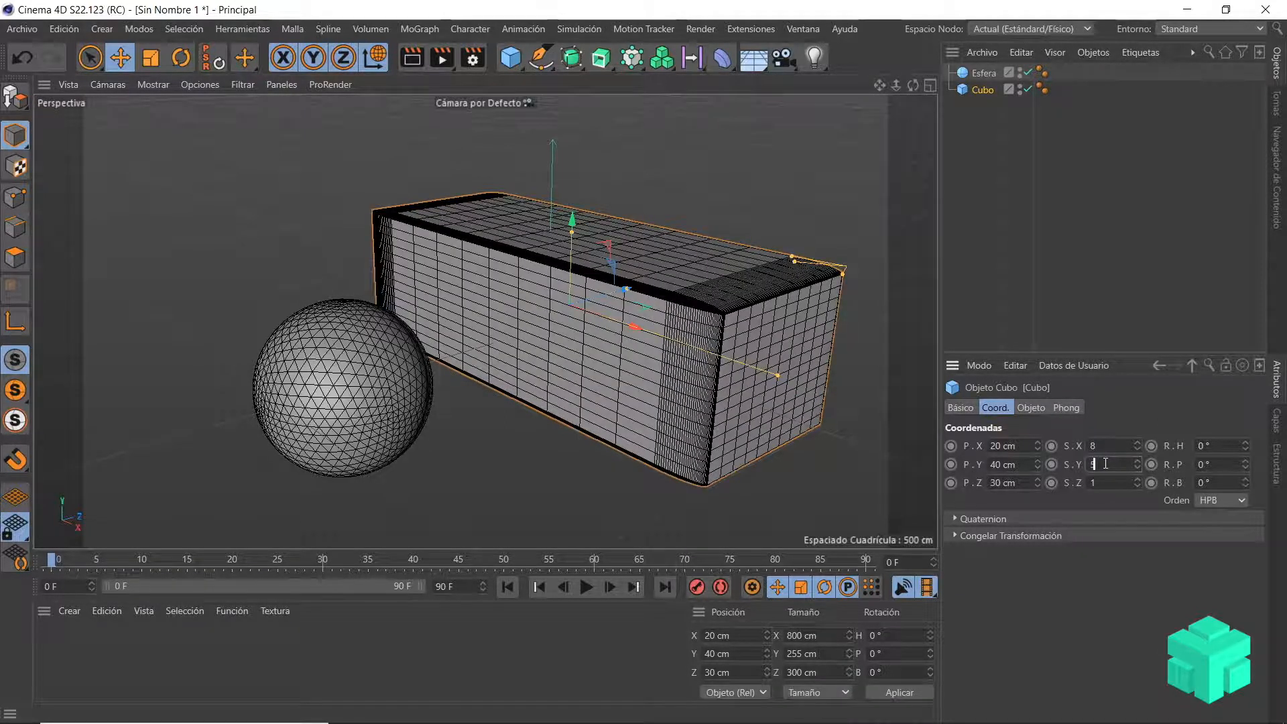
pyautogui.press('Return')
pyautogui.scroll(-10, 785, 400)
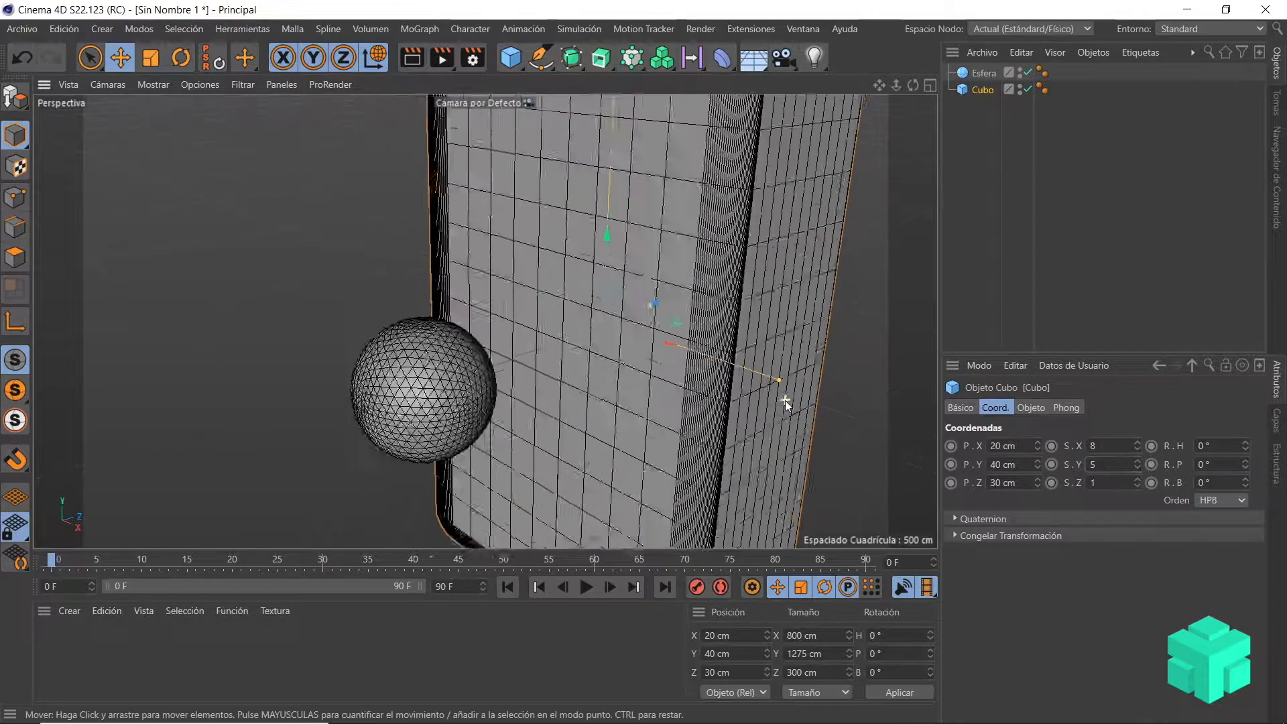
# Step: Change the cube's Y scale to 3 and set its Z scale to 2
pyautogui.click(1097, 466)
pyautogui.press('BackSpace')
pyautogui.write('3')
pyautogui.press('Return')
pyautogui.click(1089, 482)
pyautogui.press('BackSpace')
pyautogui.write('2')
pyautogui.press('Return')
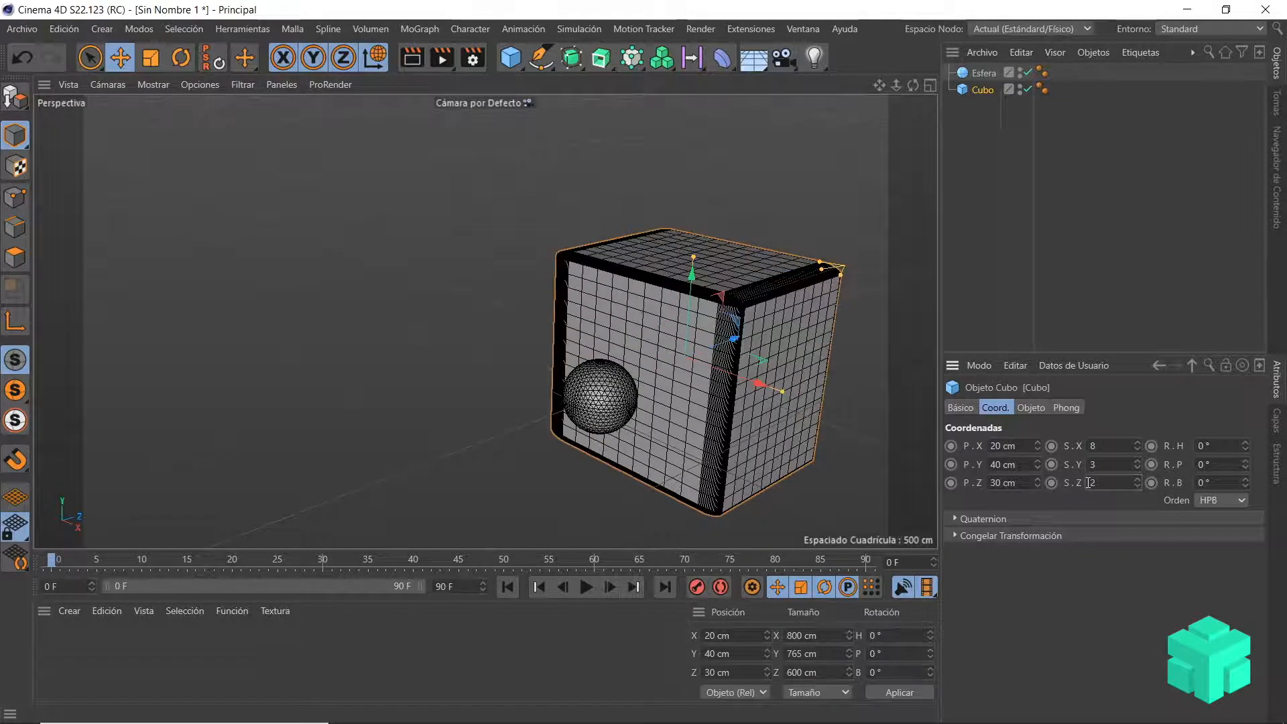
# Step: Rotate the cube 45° in each of heading (H), pitch (P) and bank (B)
pyautogui.scroll(5, 821, 407)
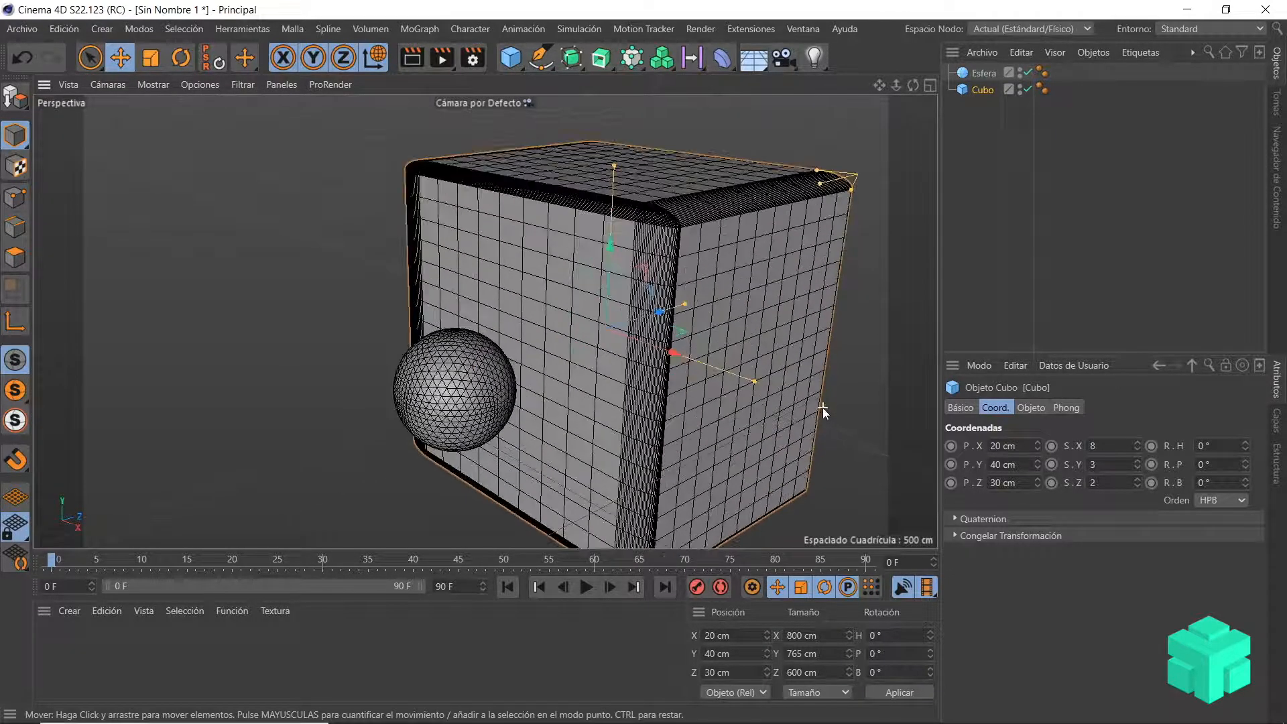
pyautogui.keyDown('alt'); pyautogui.moveTo(823, 388); pyautogui.dragTo(717, 369, button='middle'); pyautogui.keyUp('alt')
pyautogui.click(1200, 446)
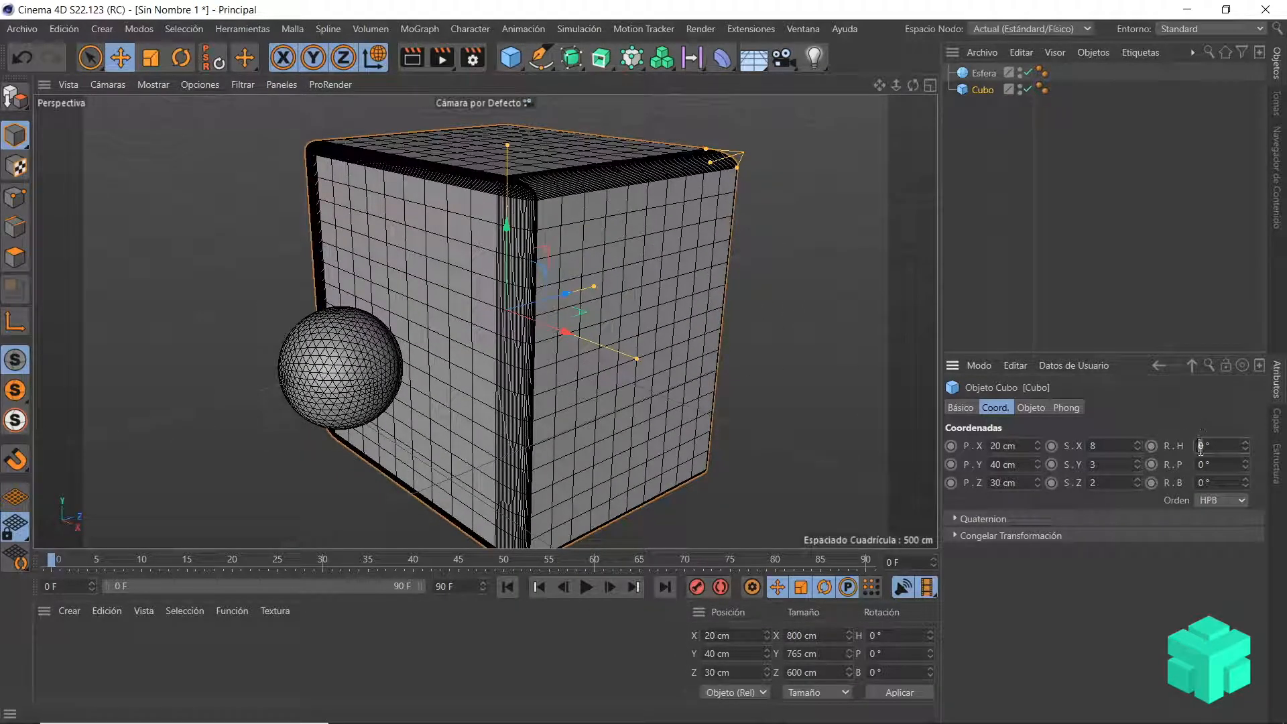
pyautogui.write('45')
pyautogui.press('Return')
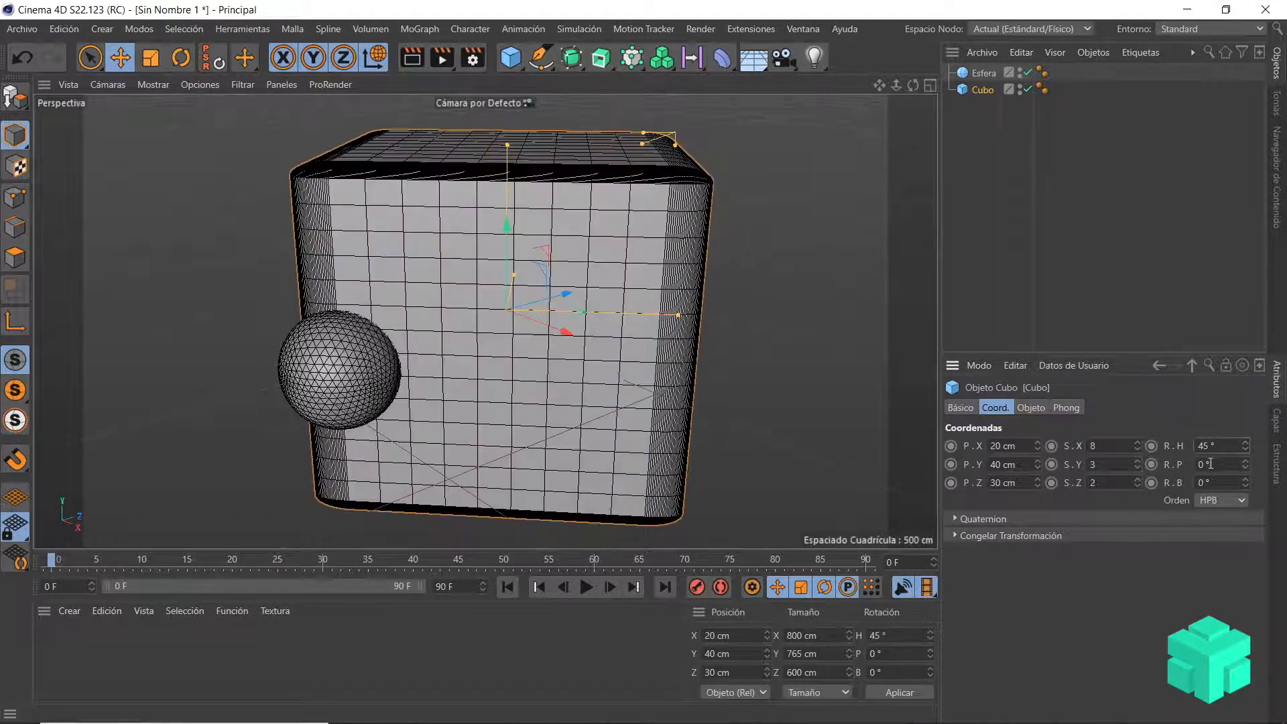
pyautogui.click(1201, 464)
pyautogui.write('45')
pyautogui.press('Return')
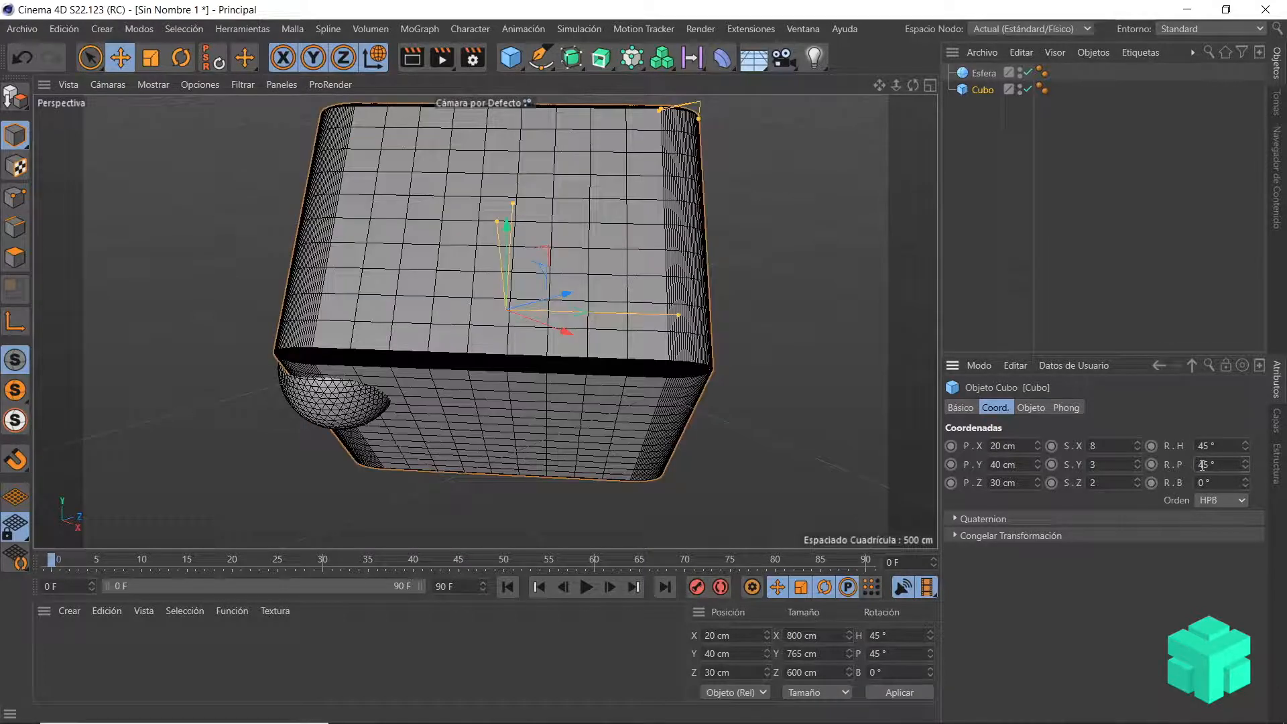
pyautogui.click(1205, 482)
pyautogui.write('45')
pyautogui.press('Return')
# Step: Move the cube away from the sphere along Z to about 505 cm
pyautogui.scroll(-4, 525, 276)
pyautogui.scroll(2, 474, 209)
pyautogui.click(121, 57)
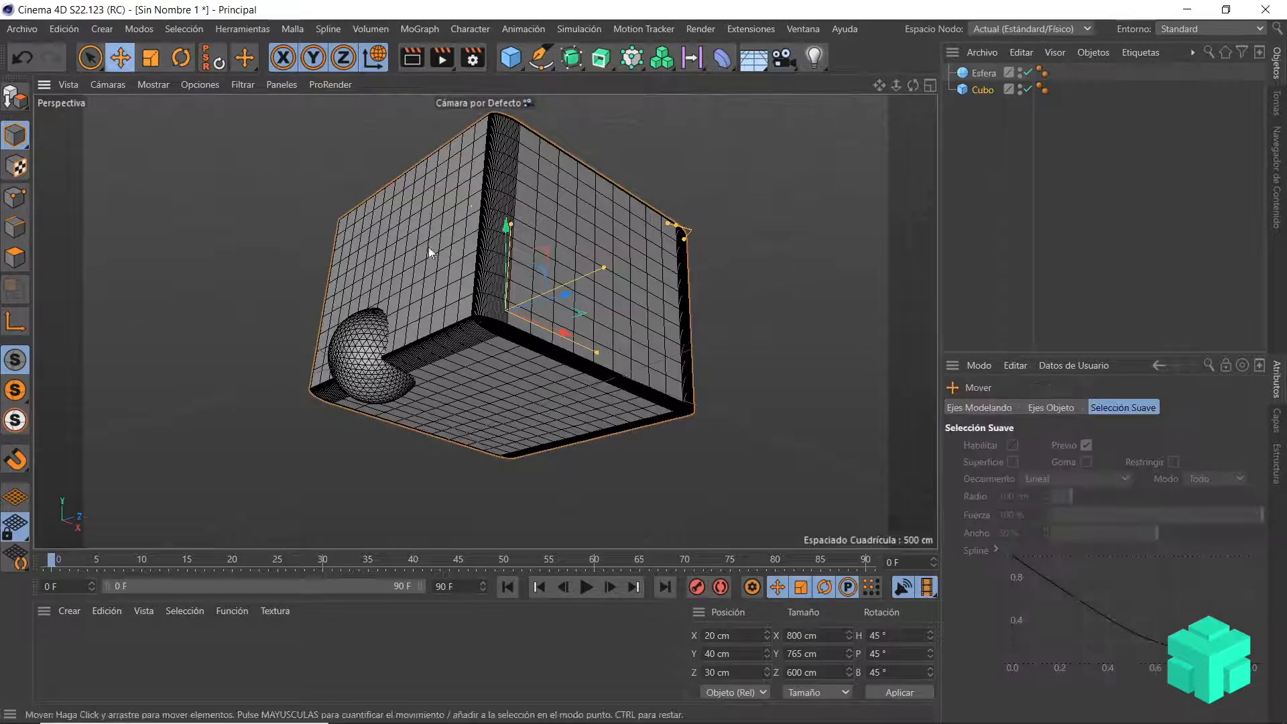
pyautogui.moveTo(566, 295); pyautogui.dragTo(687, 279)
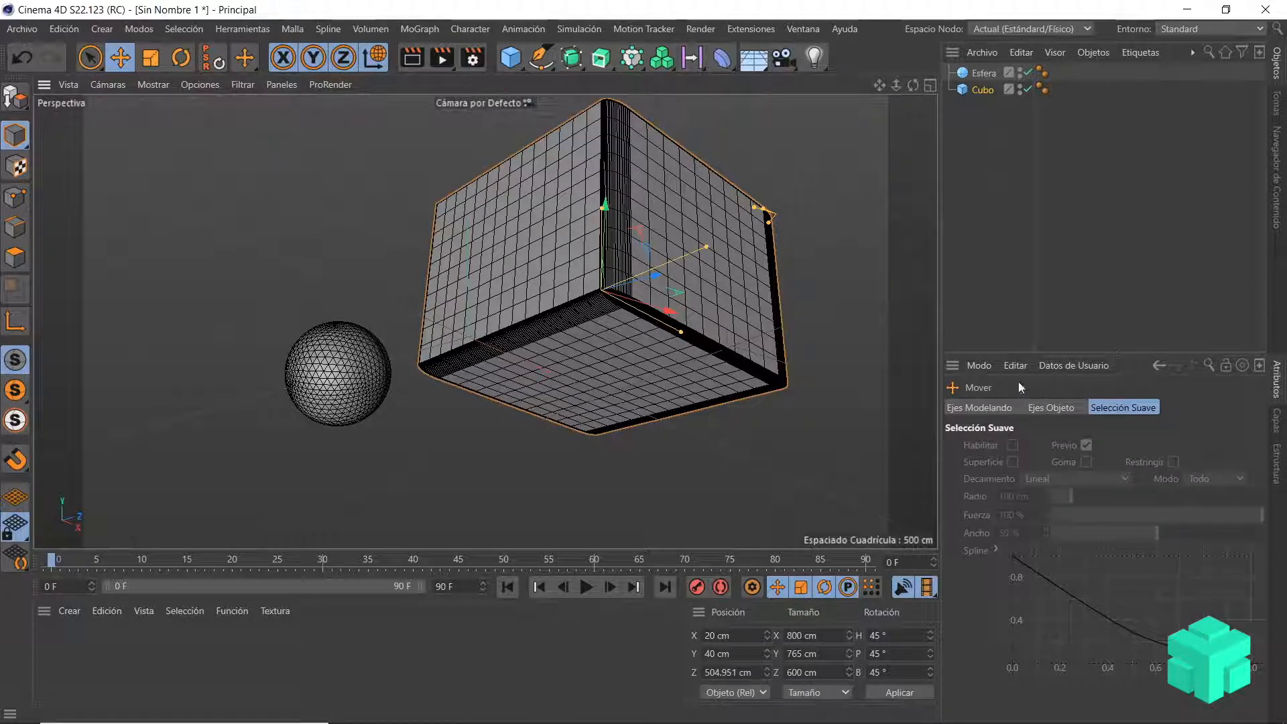
# Step: Set the Phong smoothing angle (Ángulo de Suavizado) of the cube to 120°
pyautogui.click(982, 91)
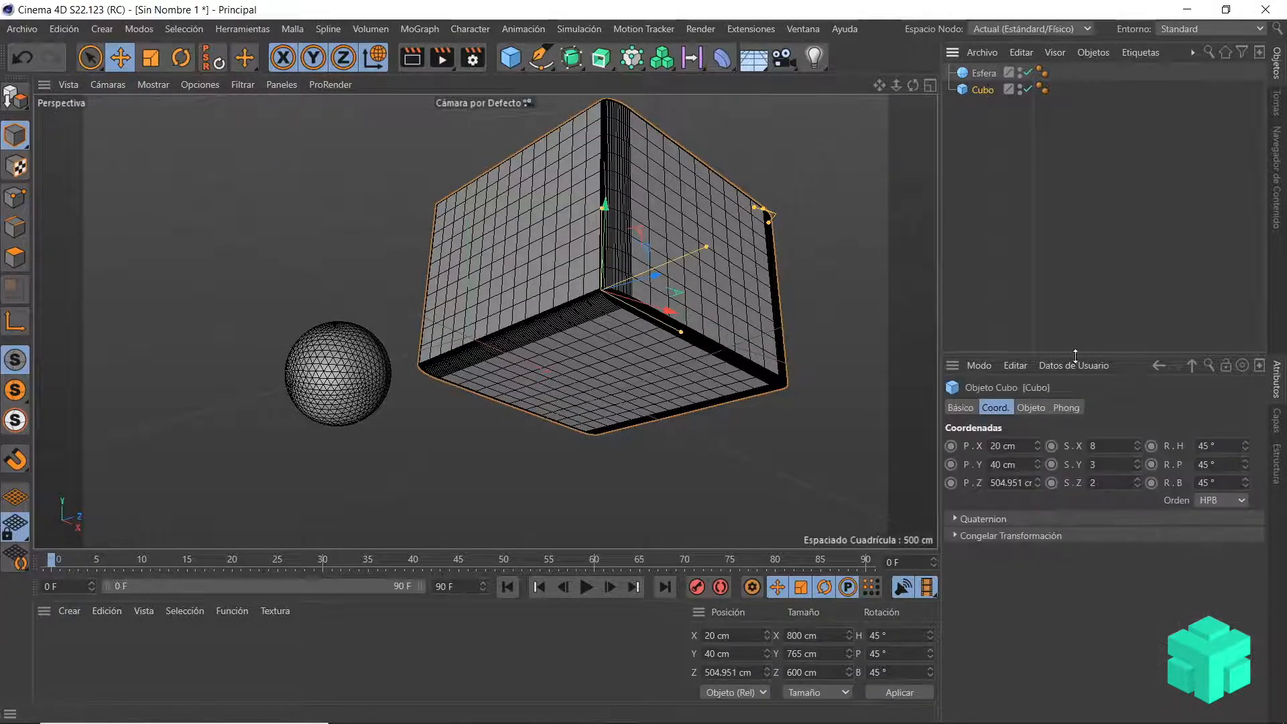
pyautogui.click(1070, 407)
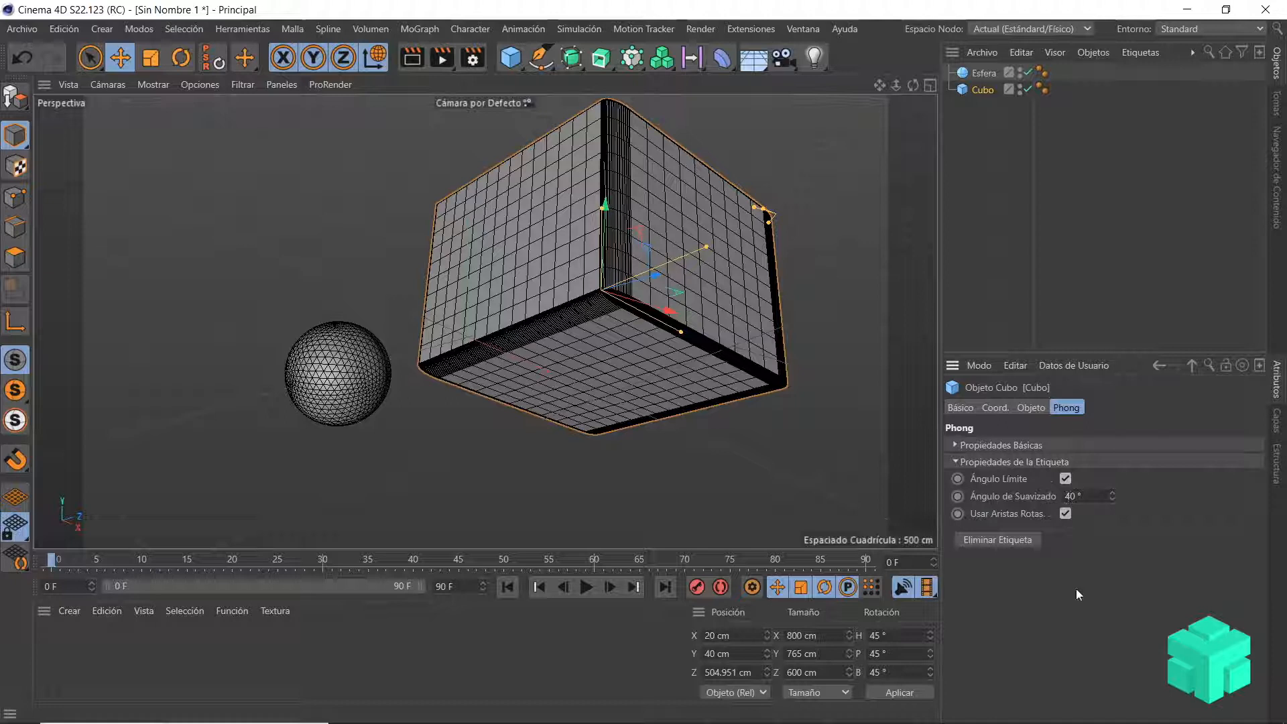
pyautogui.doubleClick(1074, 496)
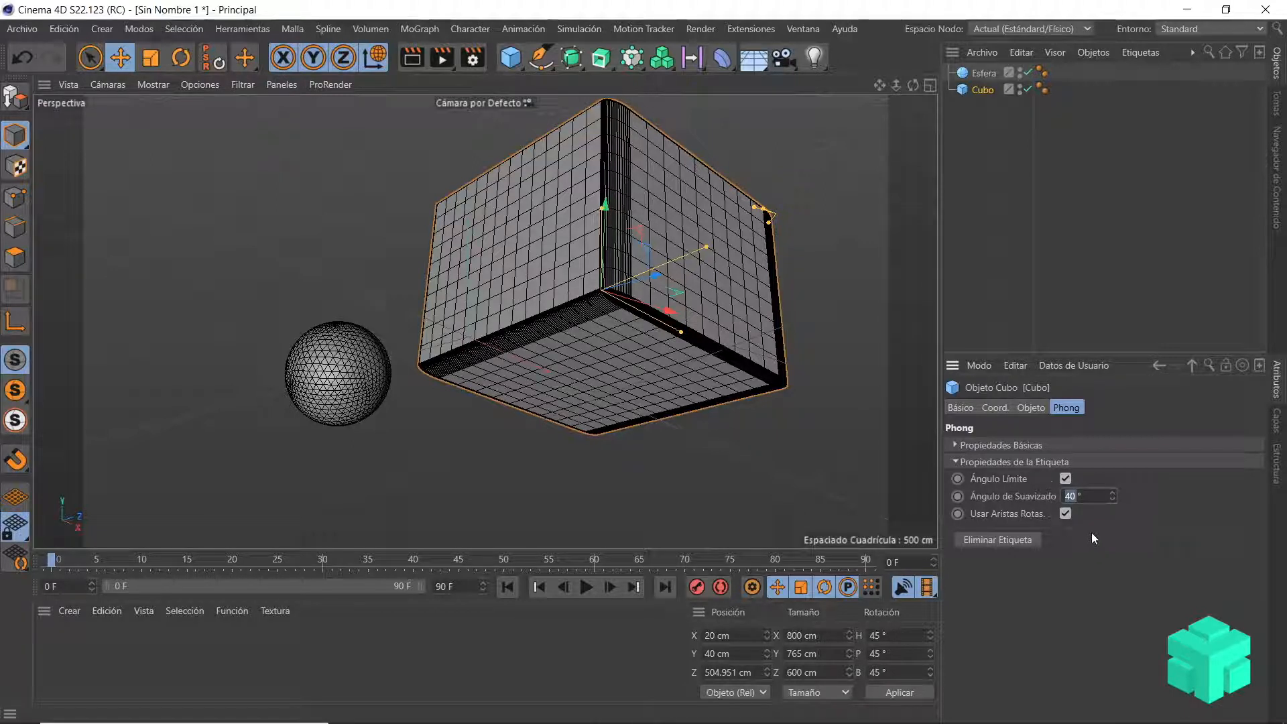
pyautogui.write('120')
pyautogui.press('Return')
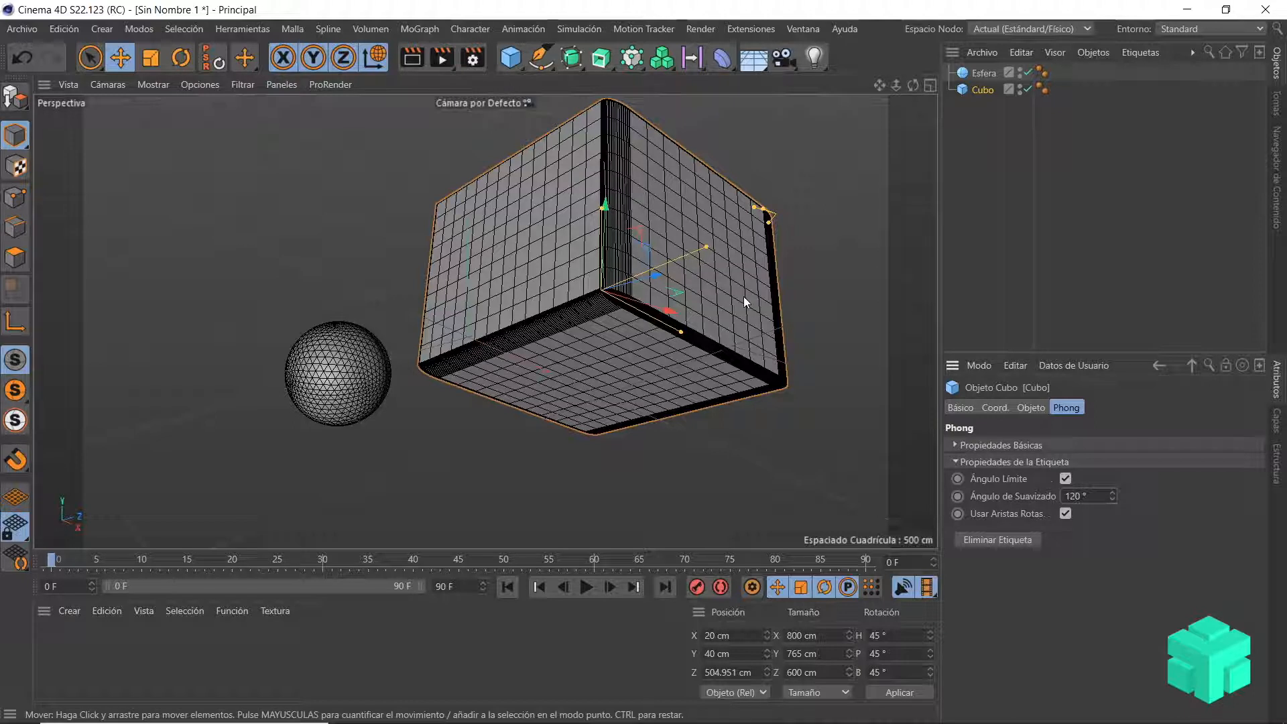
# Step: Select both the sphere and the cube and delete them from the scene
pyautogui.scroll(-1, 742, 296)
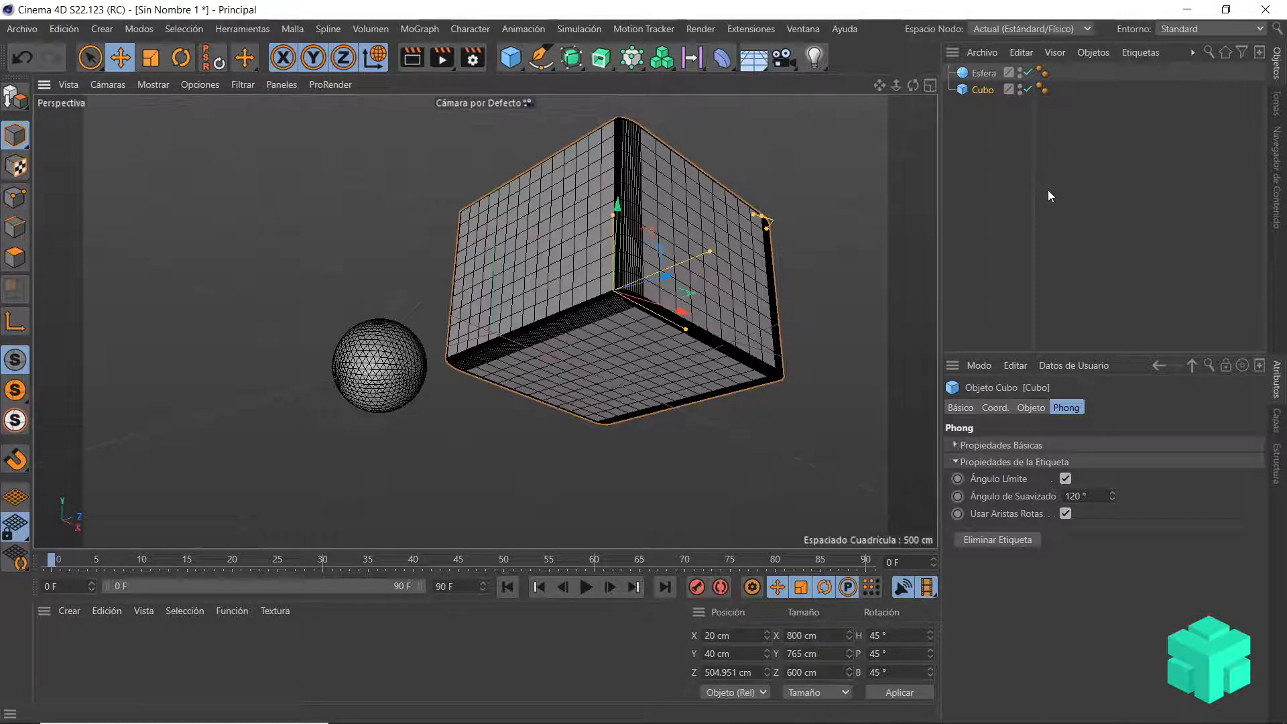
pyautogui.scroll(1, 854, 215)
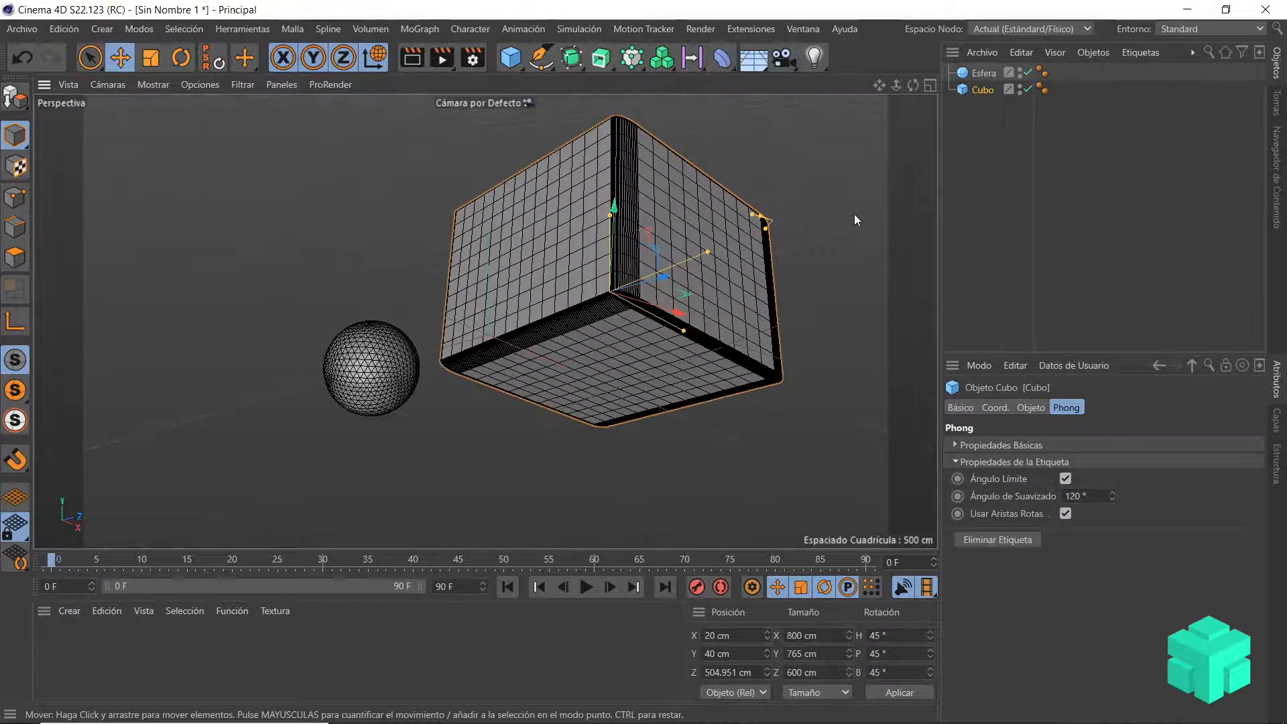
pyautogui.keyDown('alt'); pyautogui.moveTo(853, 212); pyautogui.dragTo(822, 275); pyautogui.keyUp('alt')
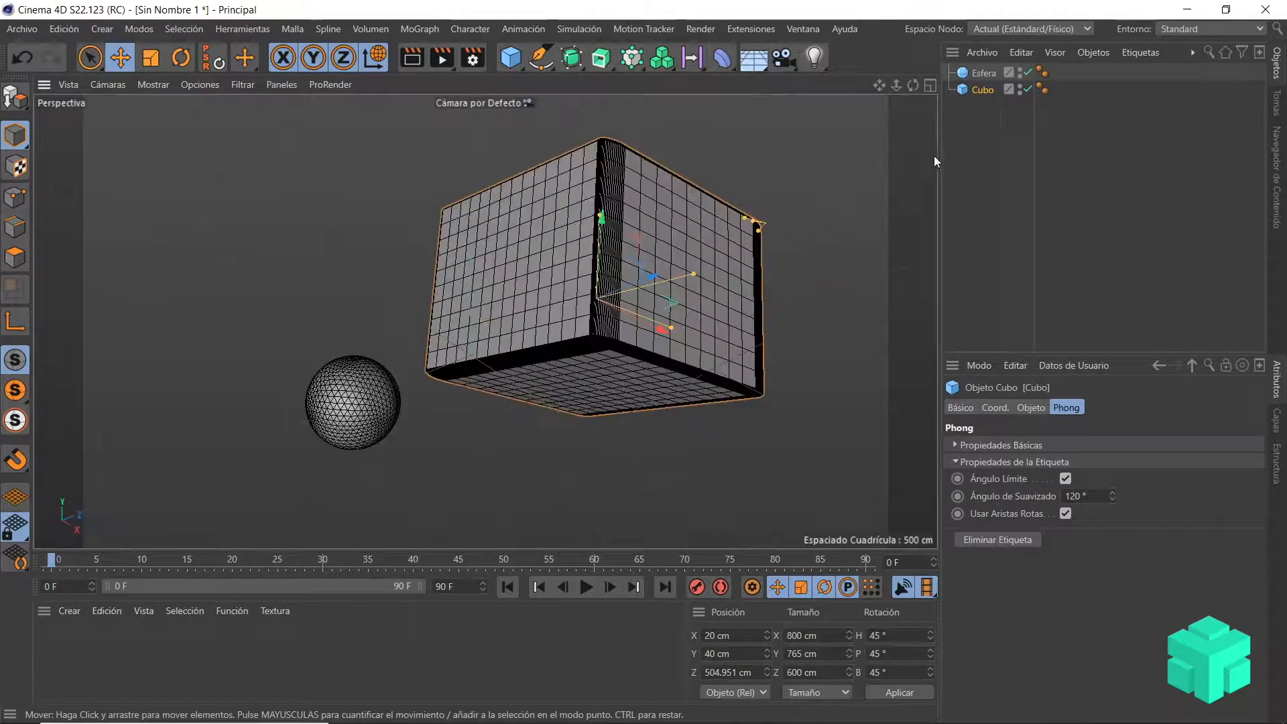
pyautogui.moveTo(957, 62); pyautogui.dragTo(994, 132)
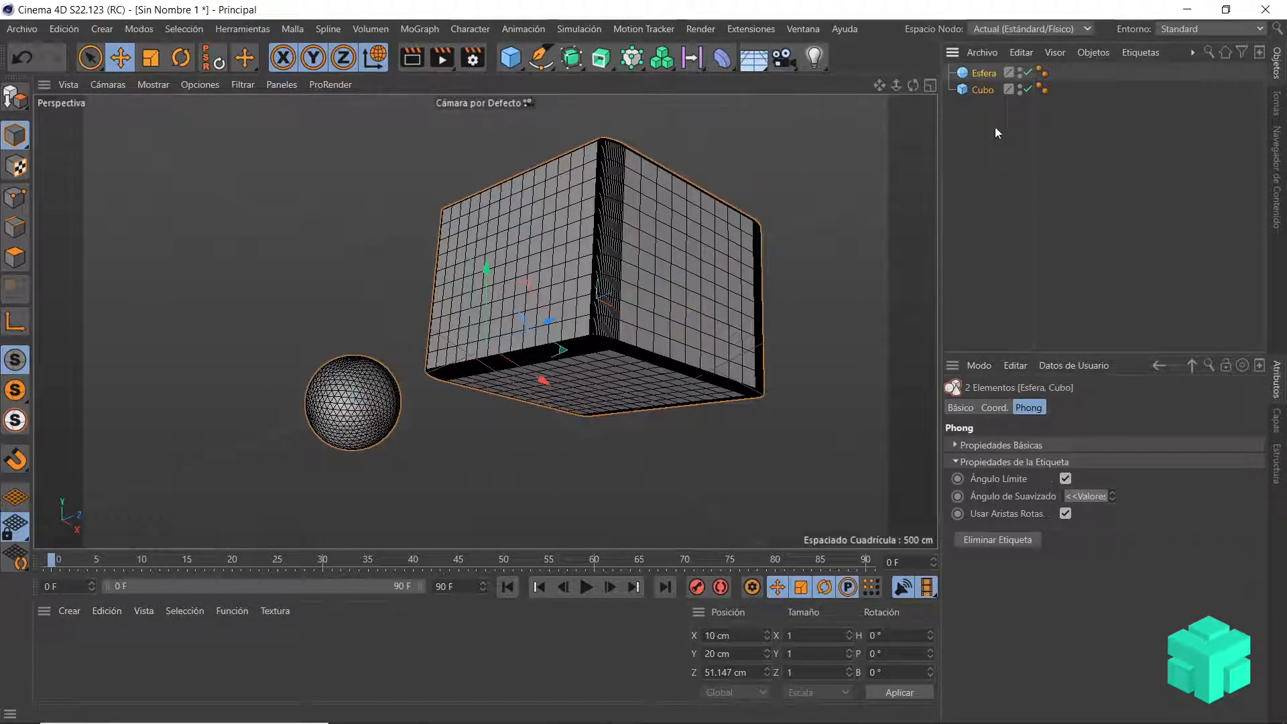
pyautogui.press('Delete')
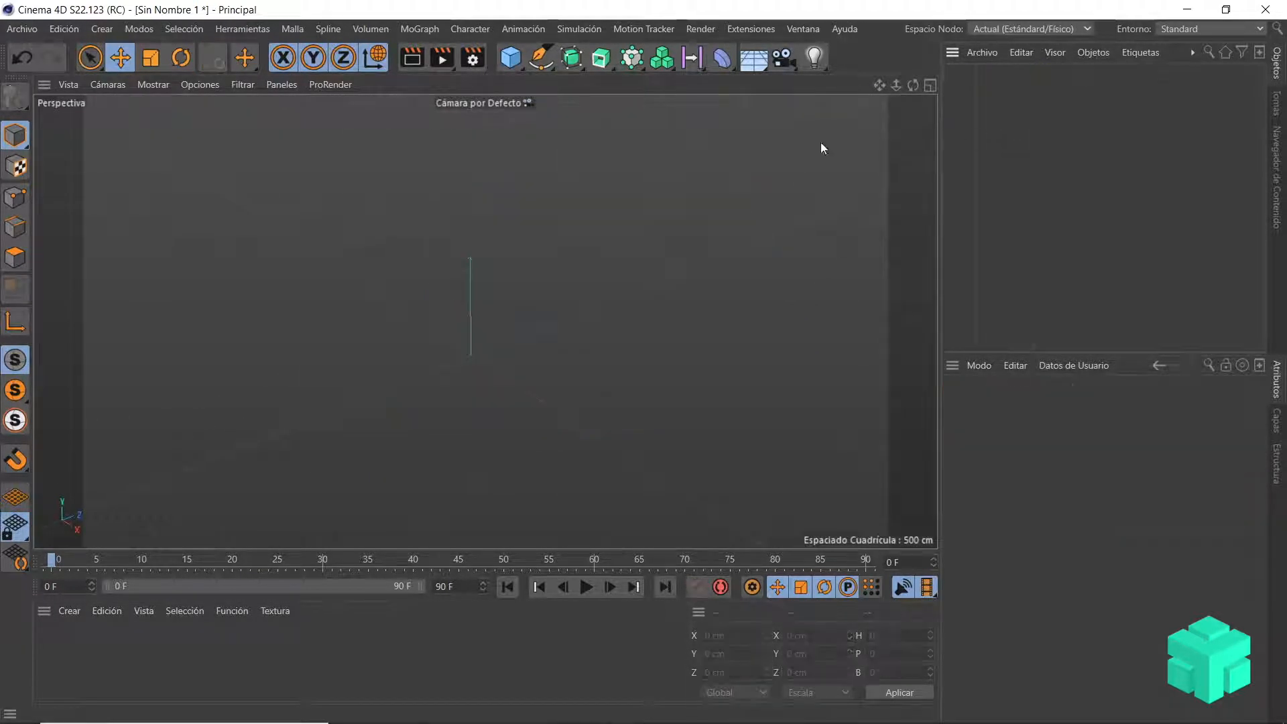
# Step: Add a cylinder with 63 cm radius, 221 cm height, 21 height segments and 31 rotation segments
pyautogui.click(512, 63)
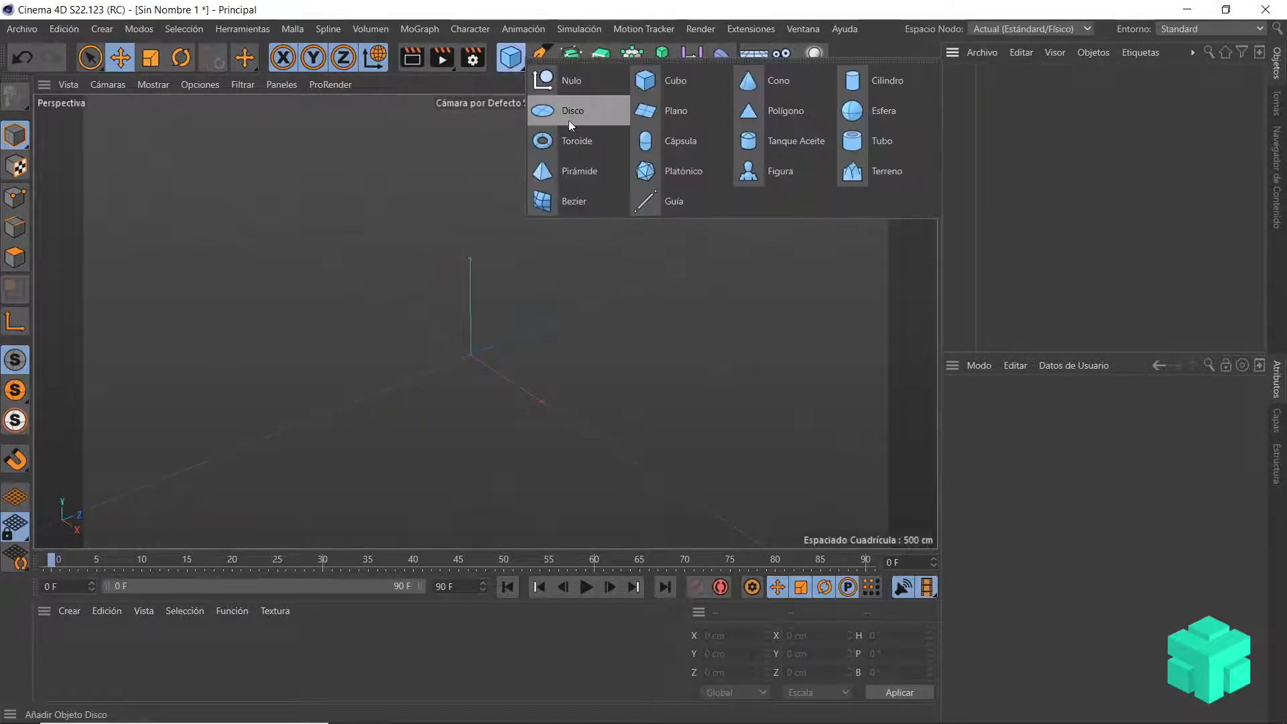
pyautogui.click(895, 87)
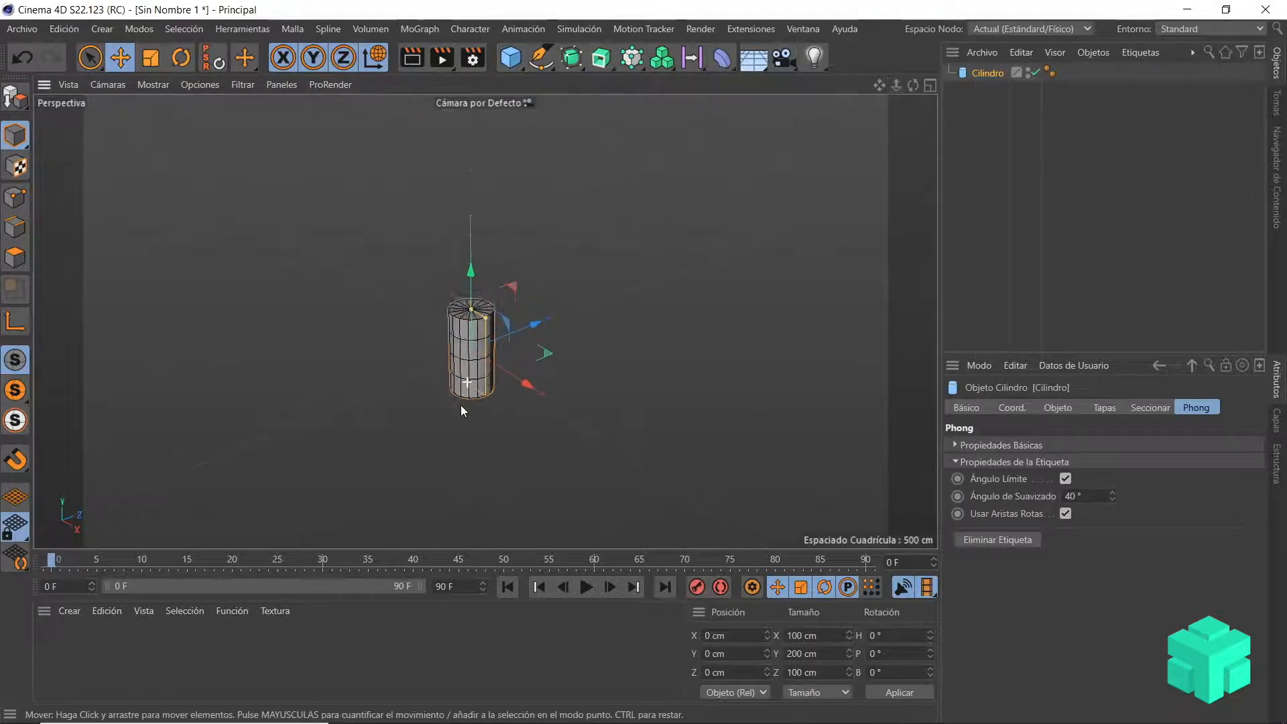
pyautogui.scroll(8, 461, 405)
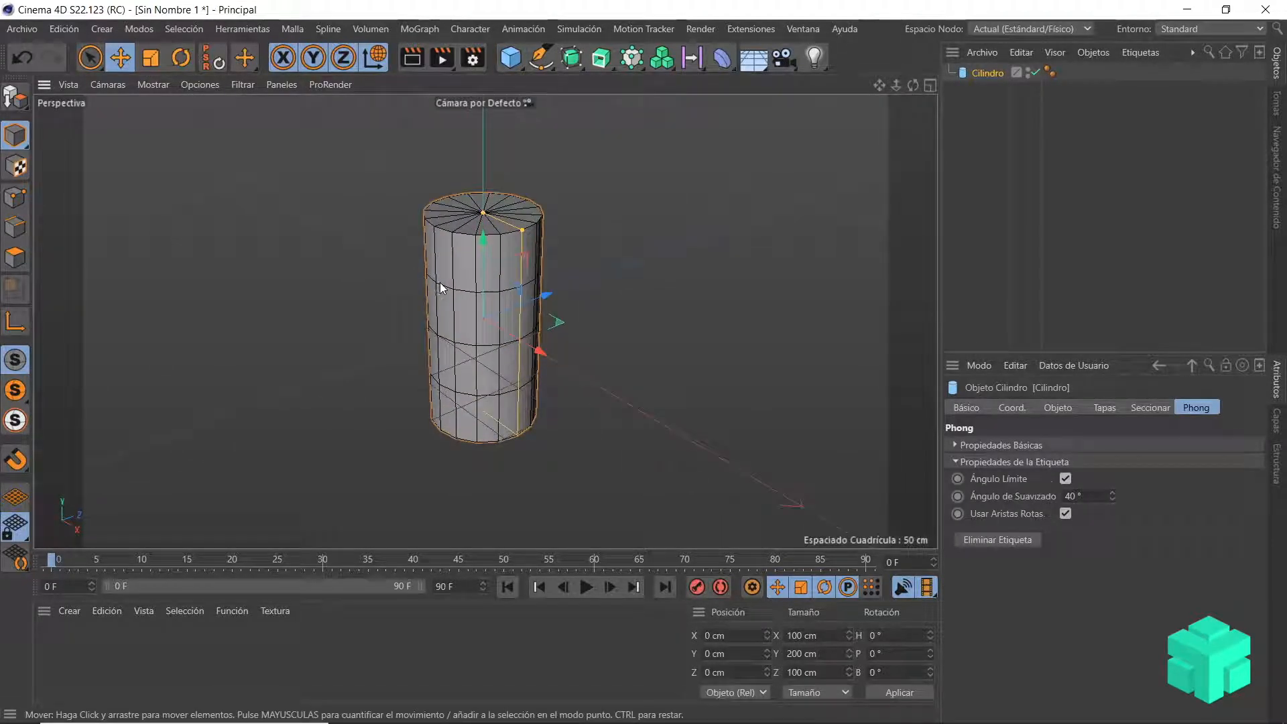
pyautogui.click(1058, 407)
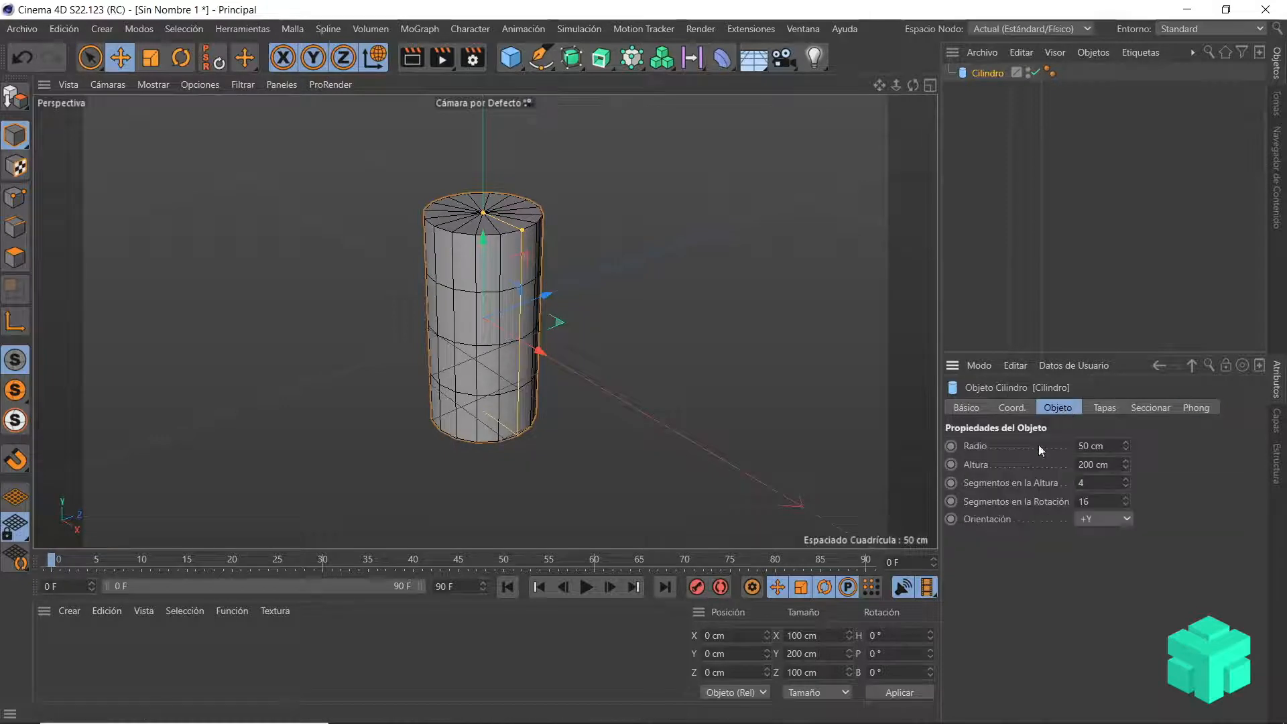
pyautogui.moveTo(1124, 448); pyautogui.dragTo(1125, 511)
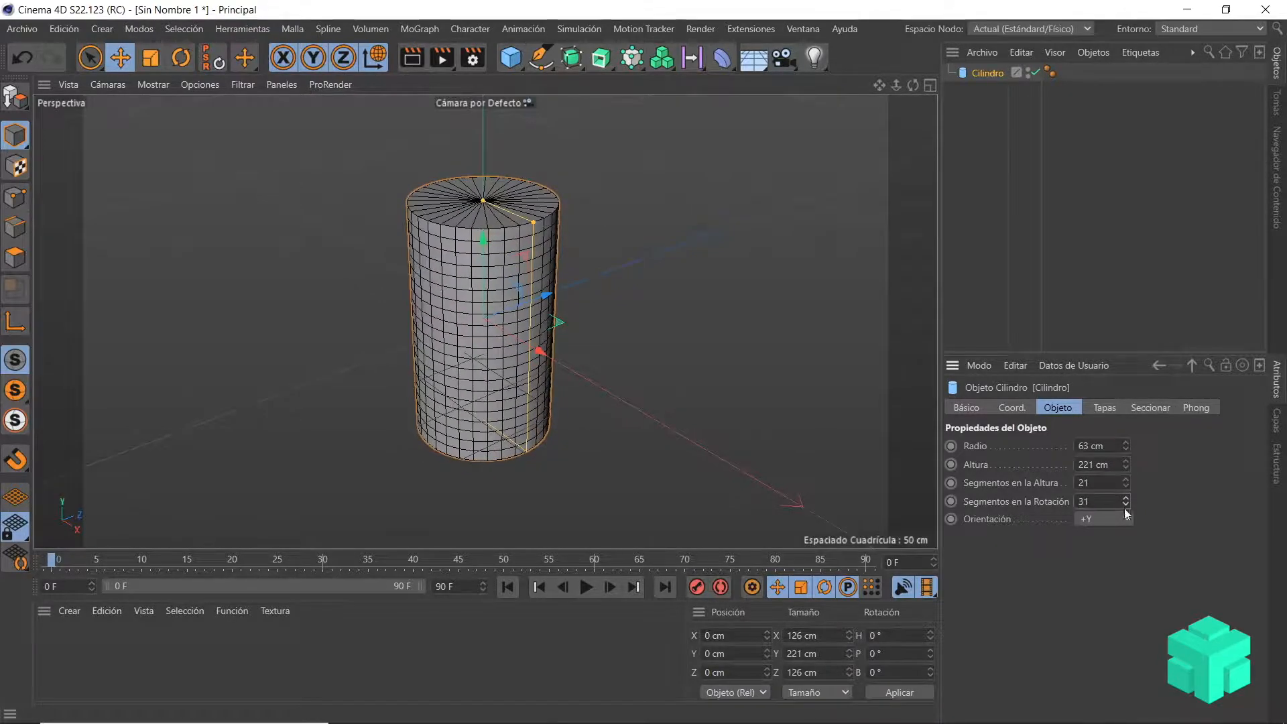
# Step: Try the +X and +Z orientations on the cylinder and return it to +Y
pyautogui.click(1121, 520)
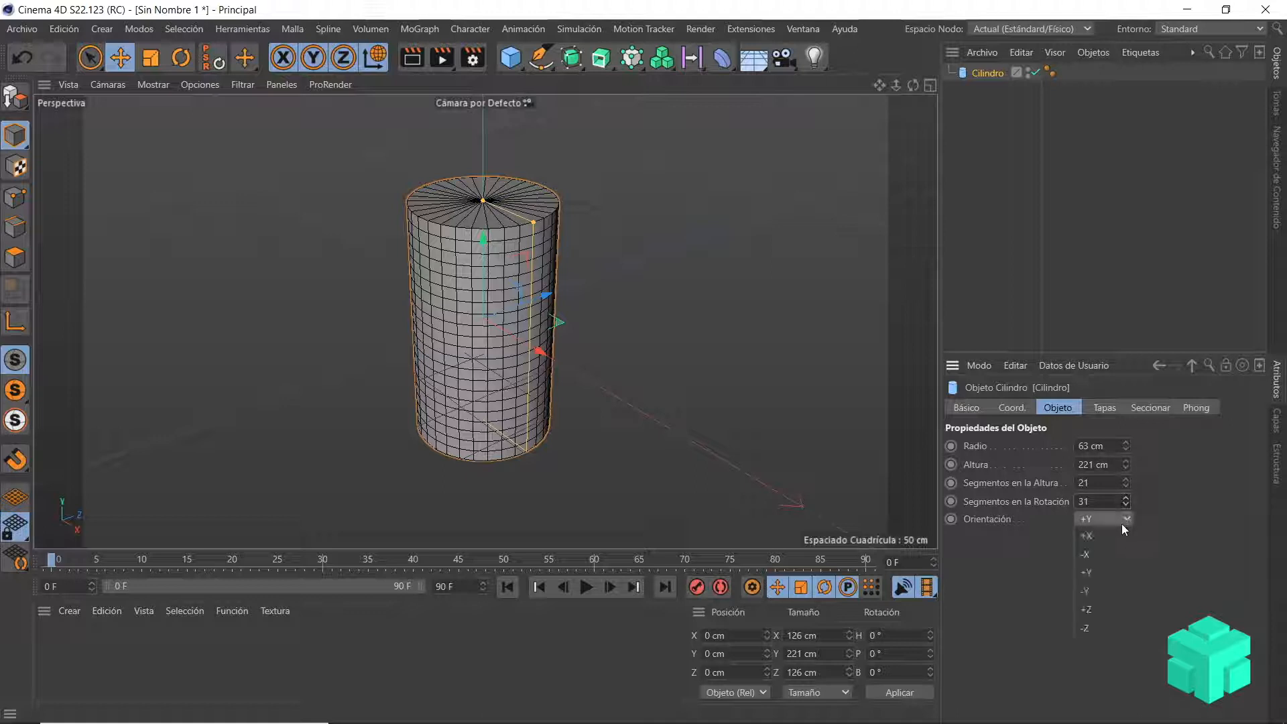
pyautogui.click(1119, 535)
pyautogui.click(1122, 520)
pyautogui.click(1109, 610)
pyautogui.click(1114, 520)
pyautogui.click(1112, 533)
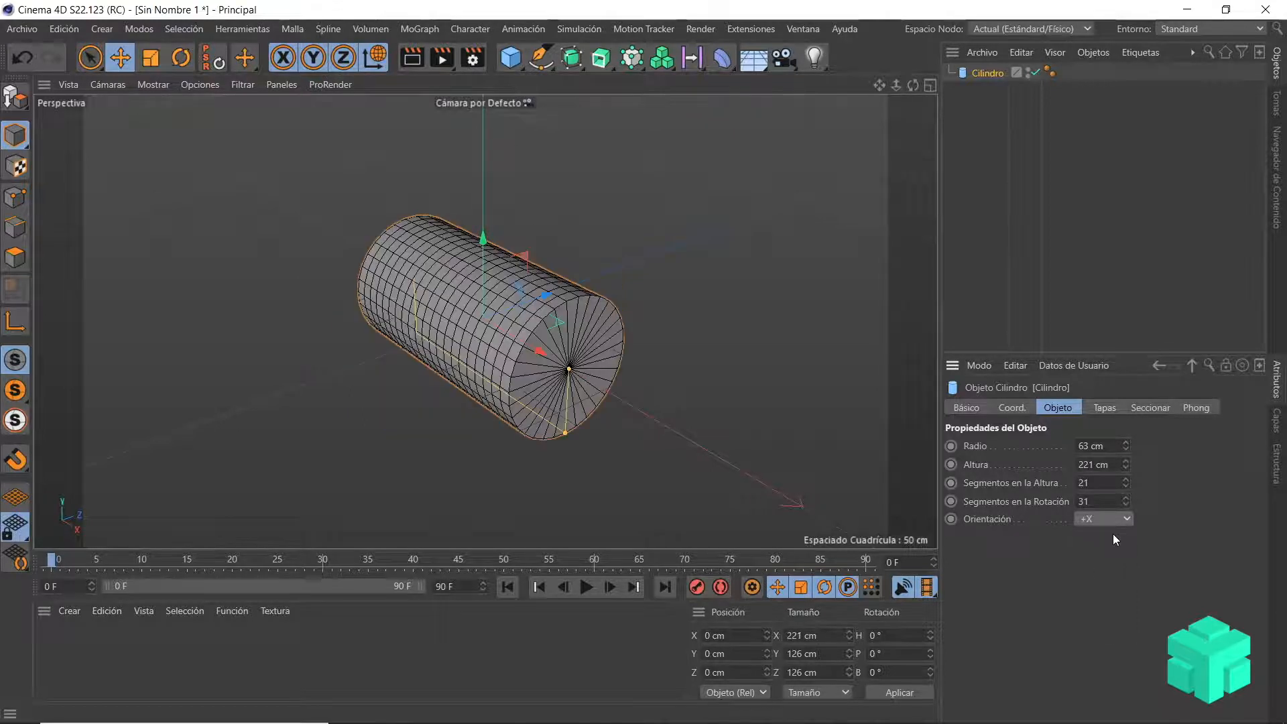
pyautogui.click(1115, 518)
pyautogui.click(1108, 574)
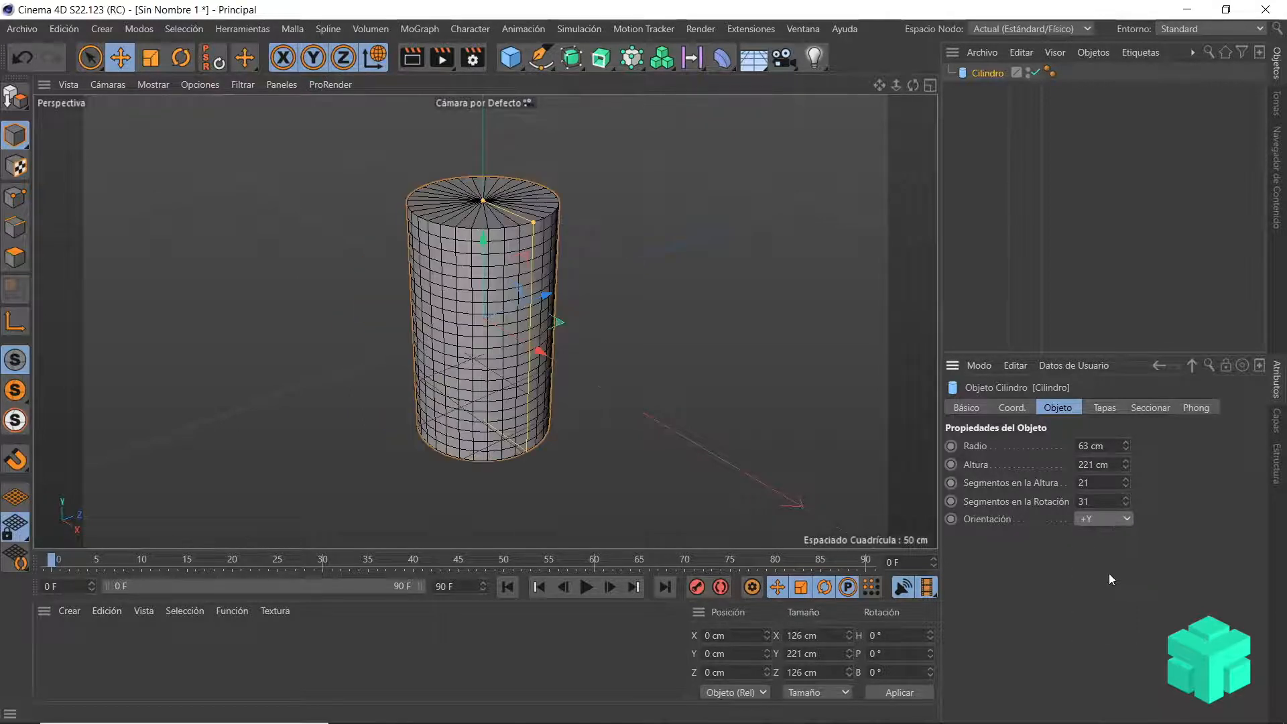
# Step: Add a pyramid and move it away from the cylinder along Z to about 316 cm
pyautogui.scroll(-5, 568, 339)
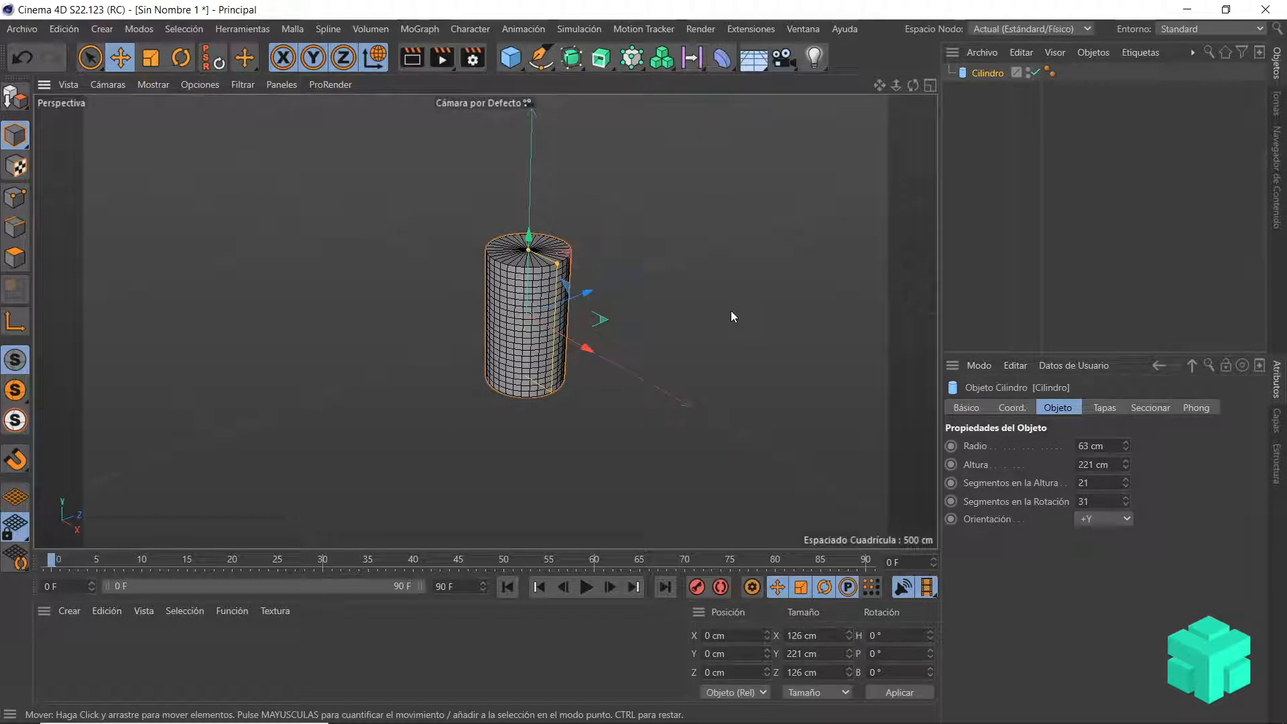
pyautogui.keyDown('alt'); pyautogui.moveTo(734, 339); pyautogui.dragTo(677, 331); pyautogui.keyUp('alt')
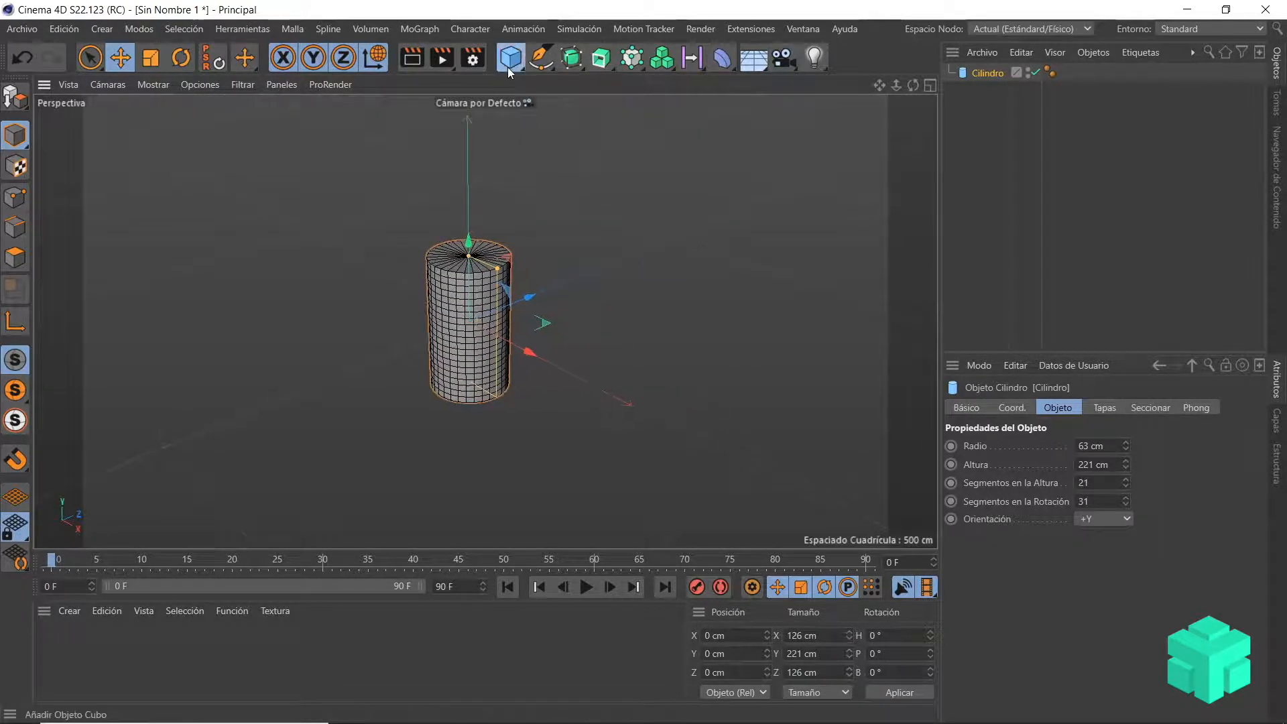
pyautogui.click(508, 67)
pyautogui.click(577, 171)
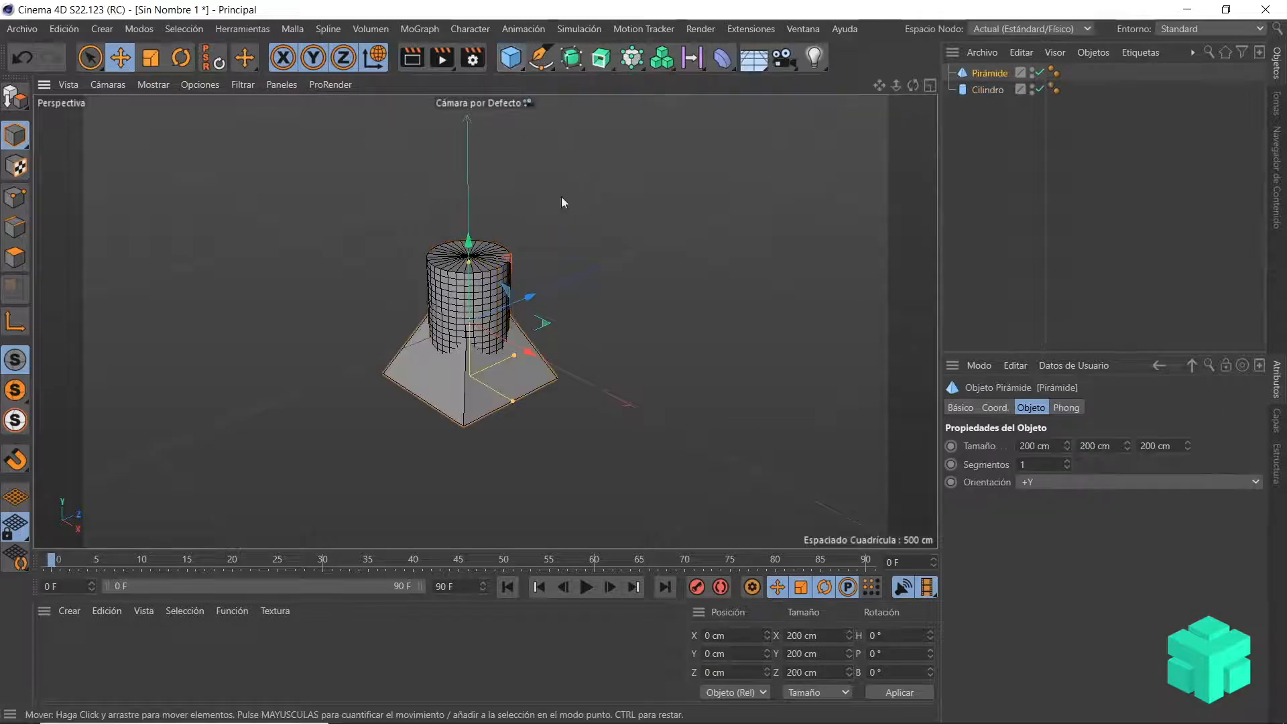
pyautogui.moveTo(536, 294); pyautogui.dragTo(660, 248)
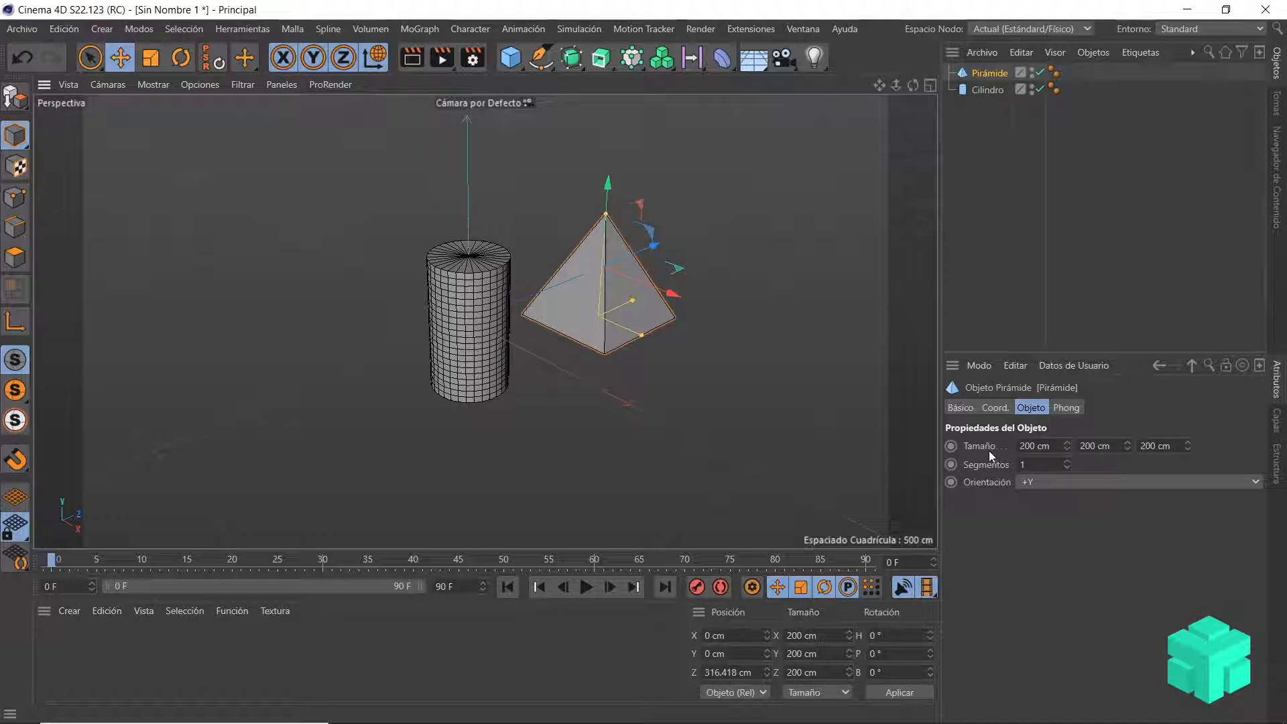
# Step: Set the pyramid's size to 242 × 245 × 215 cm and its segments to 25
pyautogui.moveTo(1066, 447); pyautogui.dragTo(1190, 449)
pyautogui.moveTo(1066, 464); pyautogui.dragTo(1116, 467)
# Step: Try the +X and +Z orientations on the pyramid and return it to +Y
pyautogui.click(1133, 483)
pyautogui.click(1104, 501)
pyautogui.click(1091, 482)
pyautogui.click(1067, 573)
pyautogui.click(1066, 485)
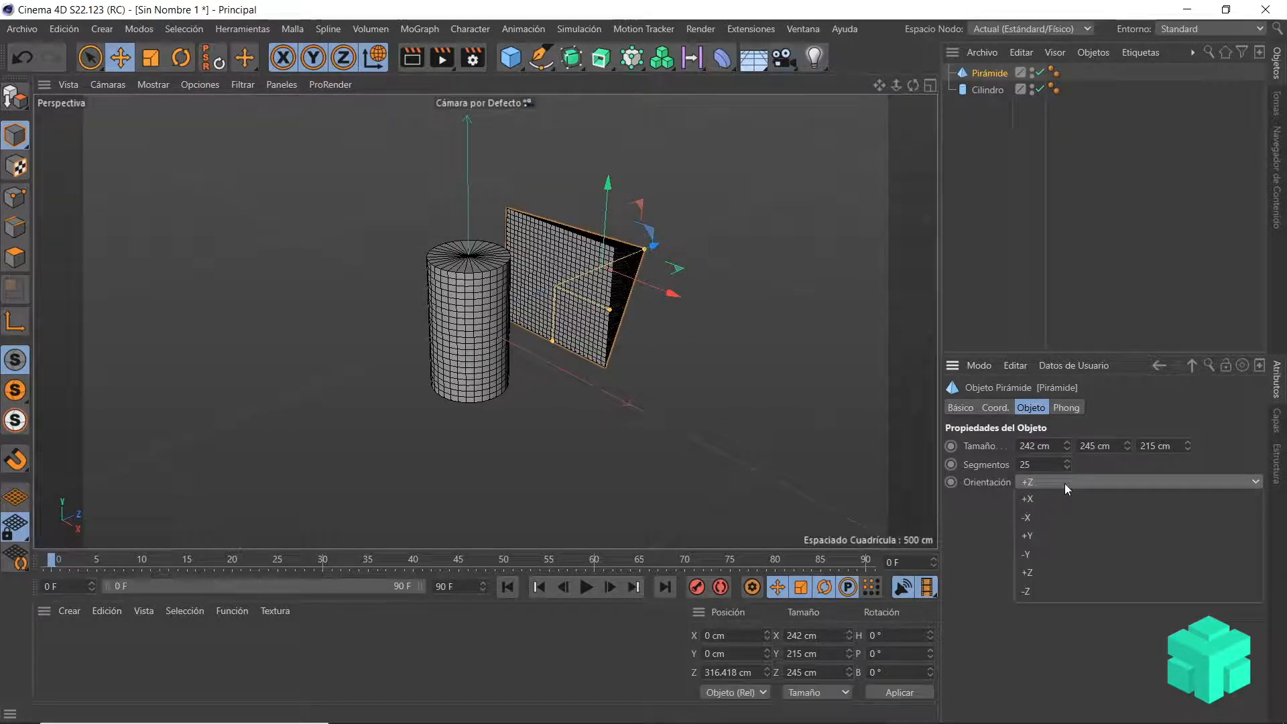
pyautogui.click(1063, 535)
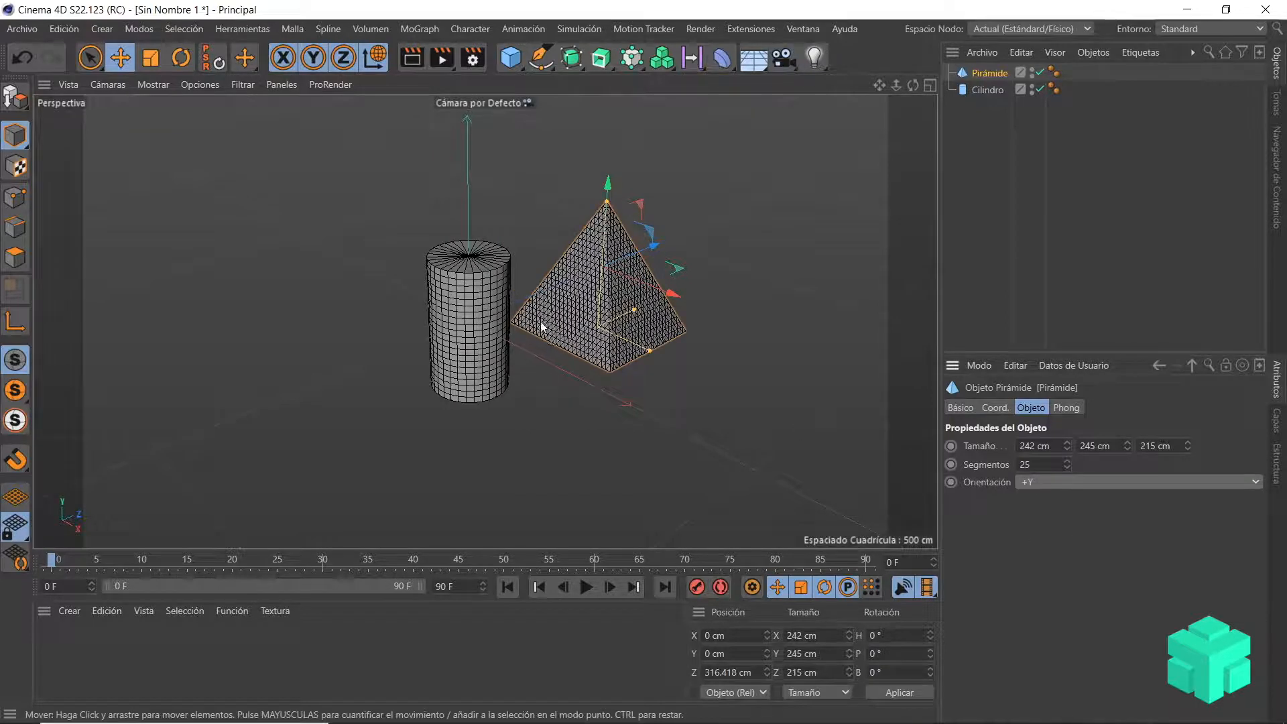
# Step: Add a cone and move it to the cylinder's other side, at about -274 cm along Z
pyautogui.scroll(-3, 534, 336)
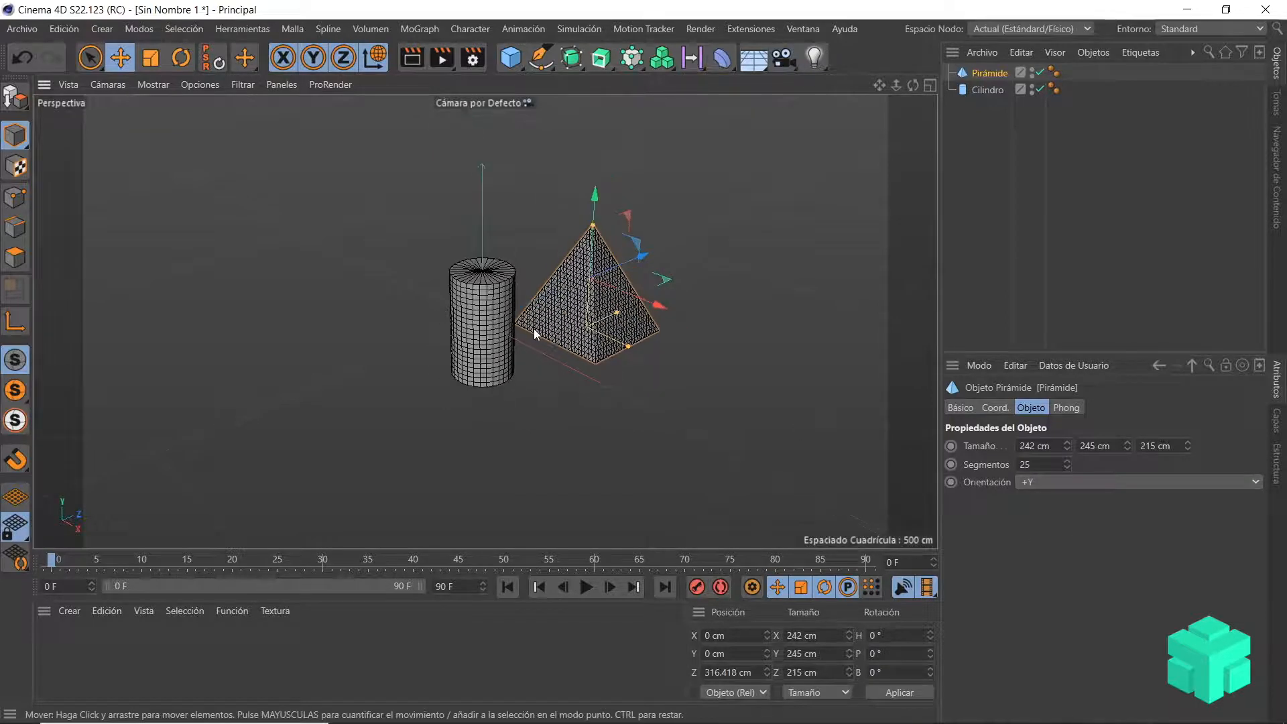
pyautogui.click(511, 57)
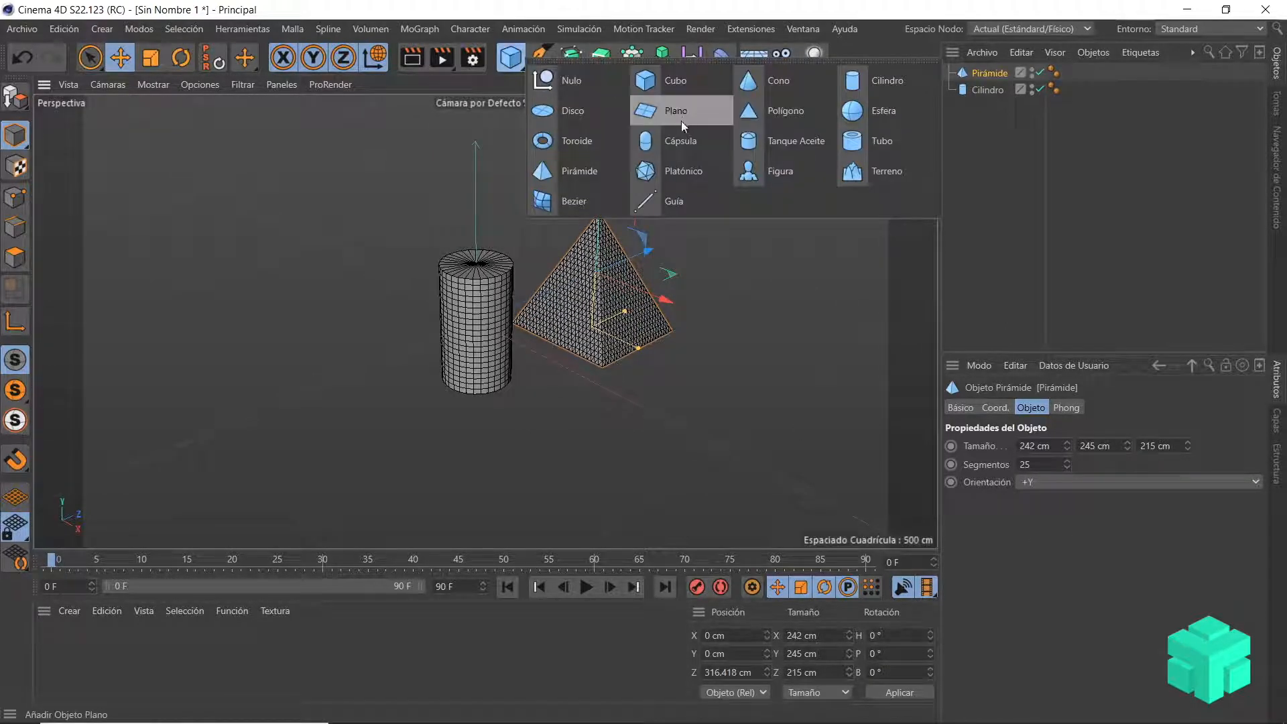
pyautogui.click(783, 86)
pyautogui.moveTo(523, 305); pyautogui.dragTo(399, 369)
# Step: Set the cone's top radius to 58 cm, bottom radius to 155 cm, height to 164 cm, height segments to 8 and rotation segments to 36
pyautogui.moveTo(1125, 446); pyautogui.dragTo(1164, 445)
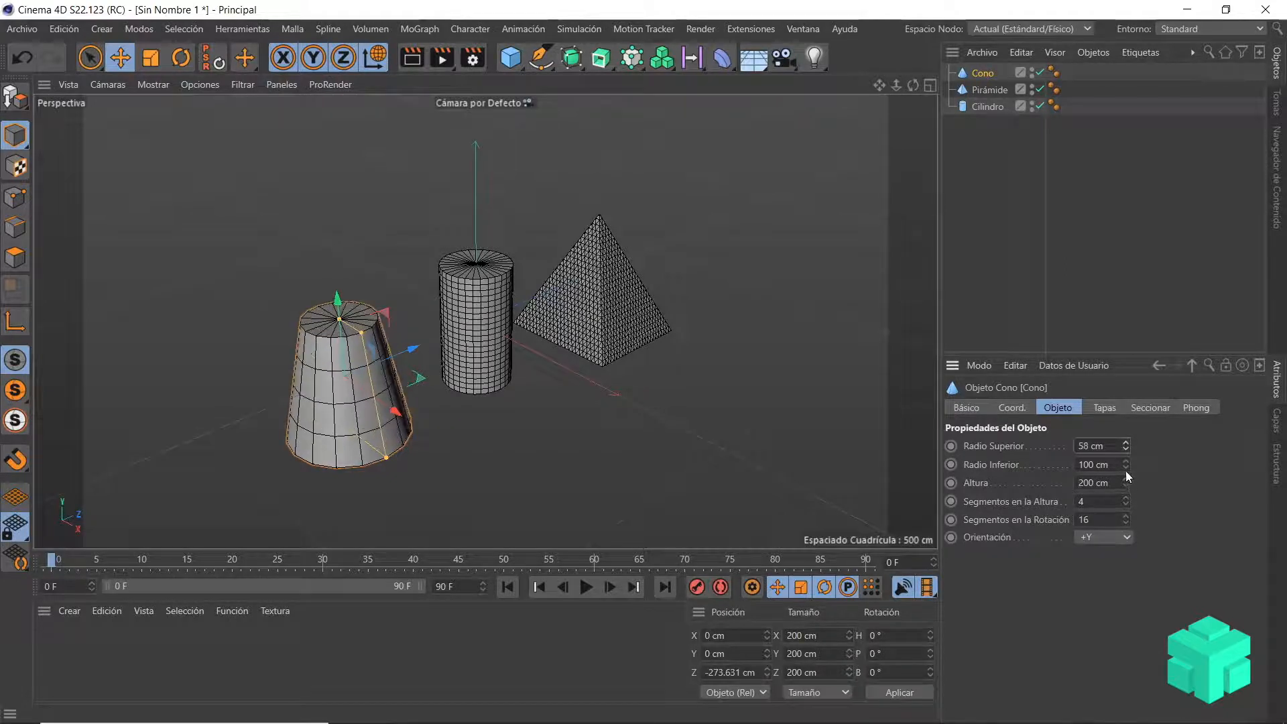
pyautogui.moveTo(1125, 463); pyautogui.dragTo(1161, 463)
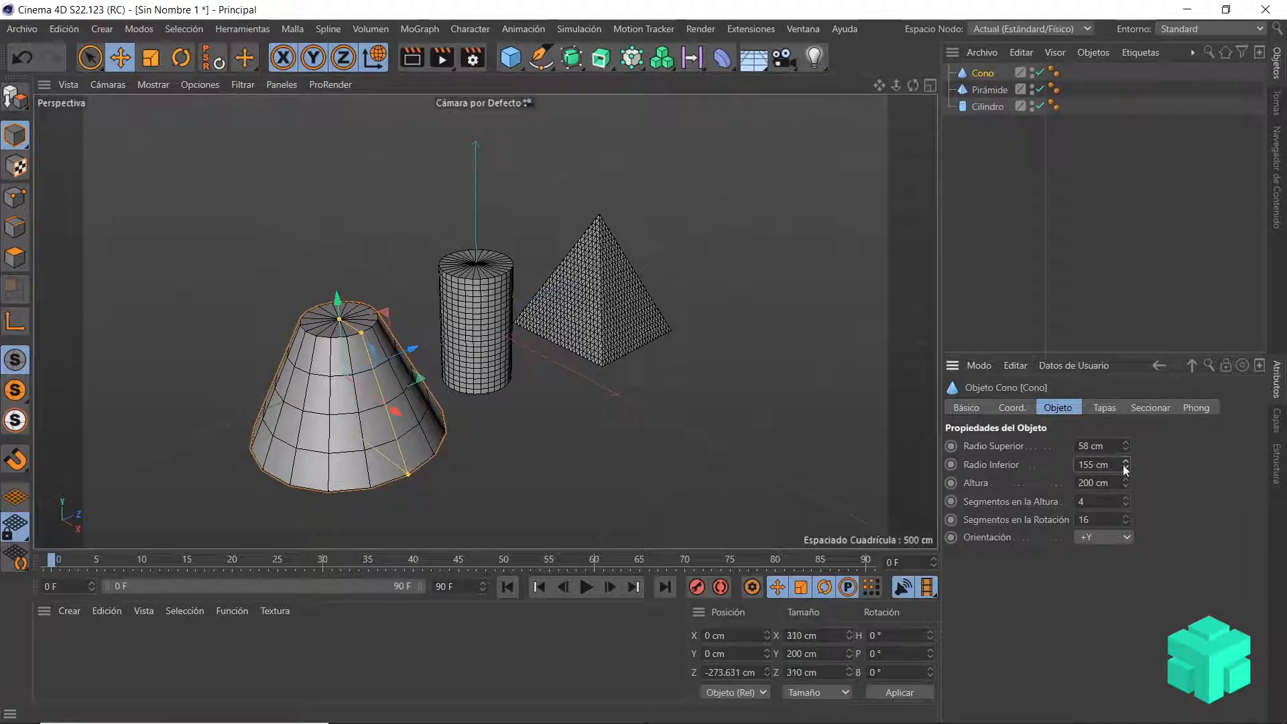
pyautogui.moveTo(1124, 483); pyautogui.dragTo(1127, 520)
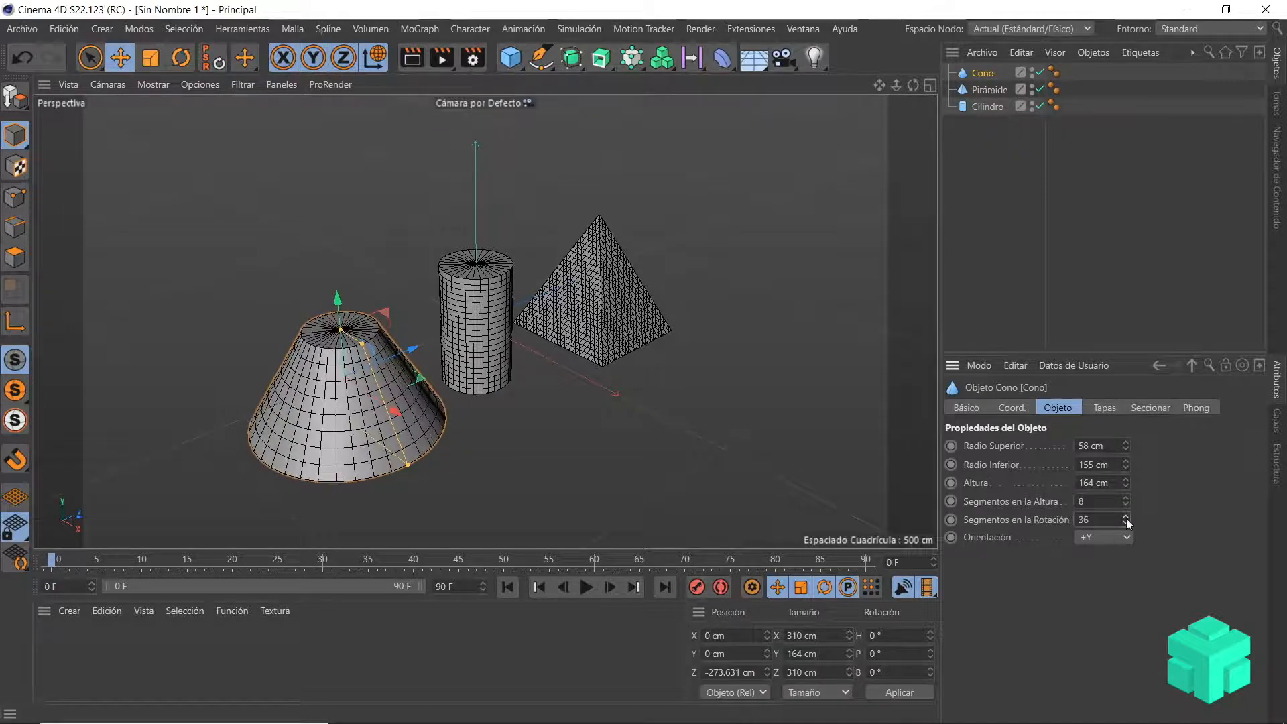
# Step: Try the +X and +Z orientations on the cone and return it to +Y
pyautogui.click(1127, 538)
pyautogui.click(1107, 555)
pyautogui.click(1107, 538)
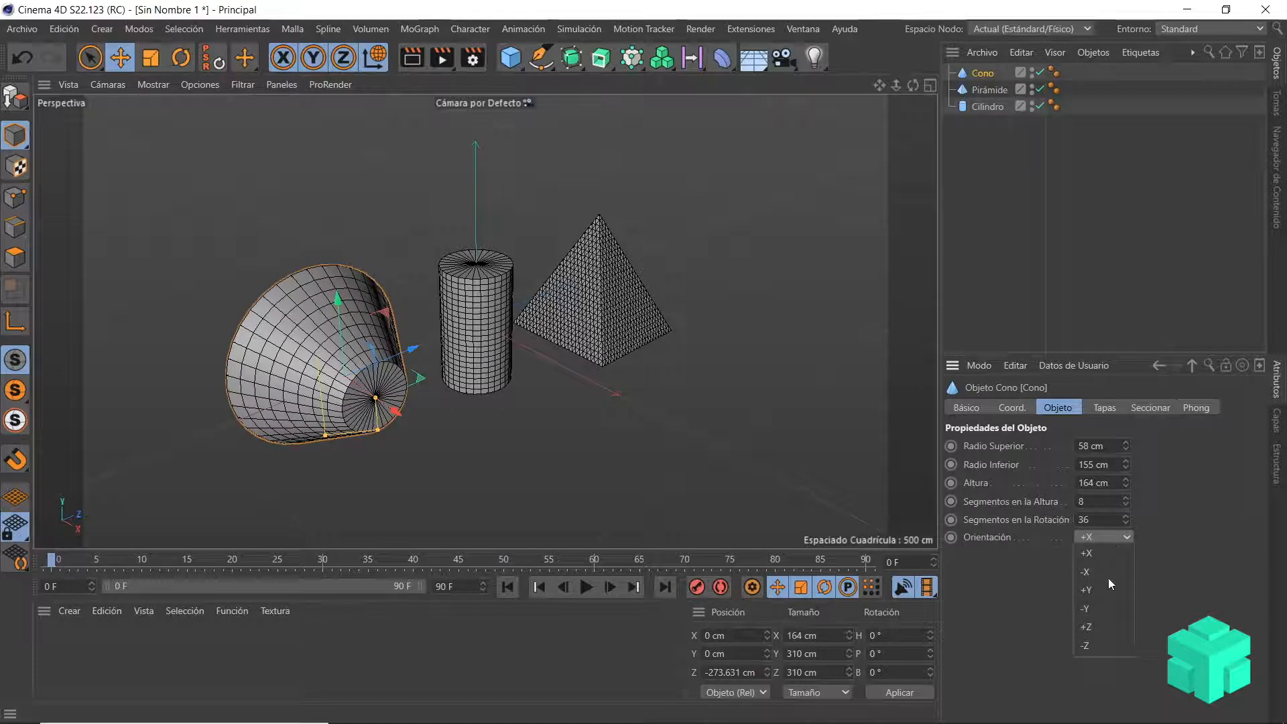
pyautogui.click(1107, 628)
pyautogui.click(1108, 538)
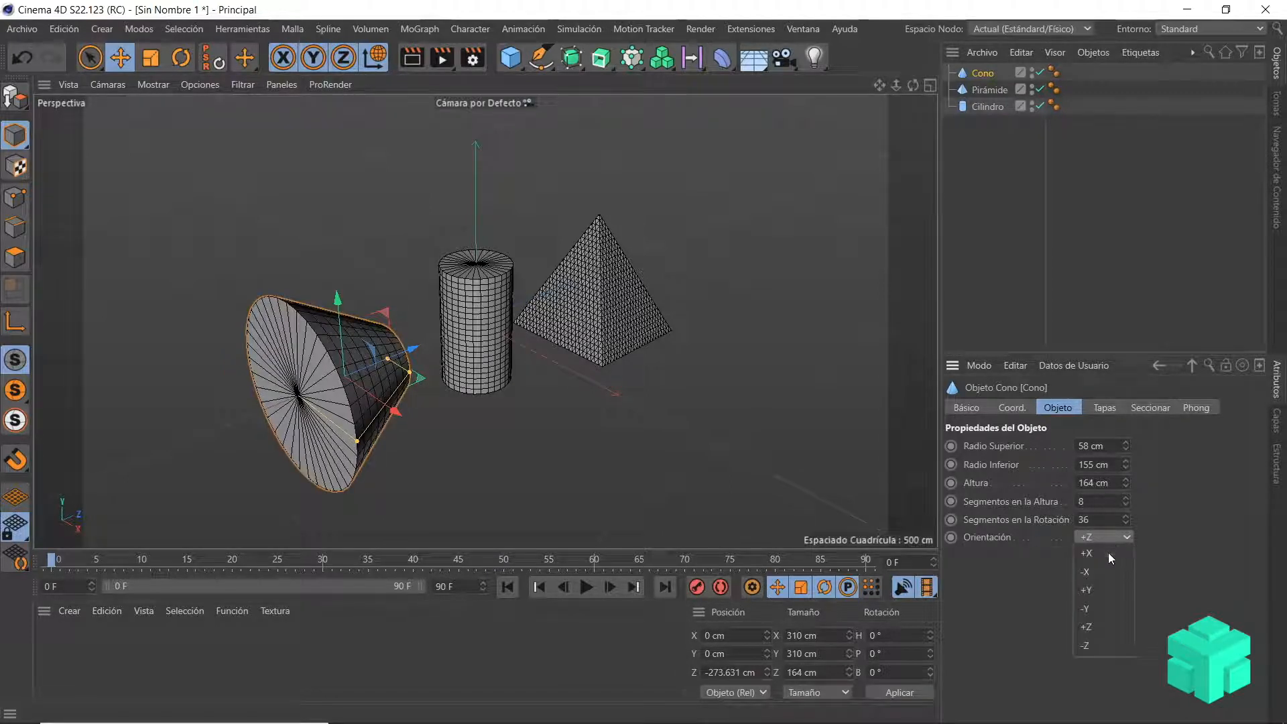
pyautogui.click(1086, 589)
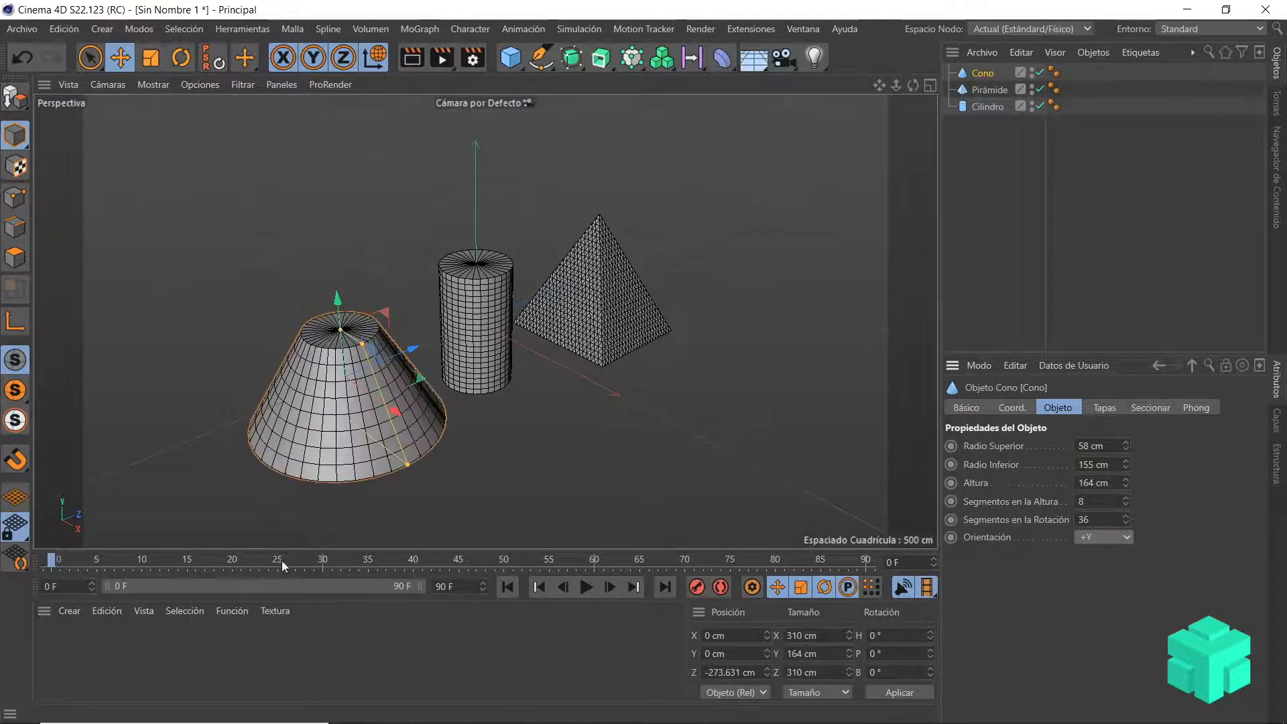
# Step: Set the current frame to 3 and examine the cone, cylinder and pyramid from several angles and distances
pyautogui.click(79, 561)
pyautogui.scroll(3, 324, 476)
pyautogui.scroll(-4, 323, 478)
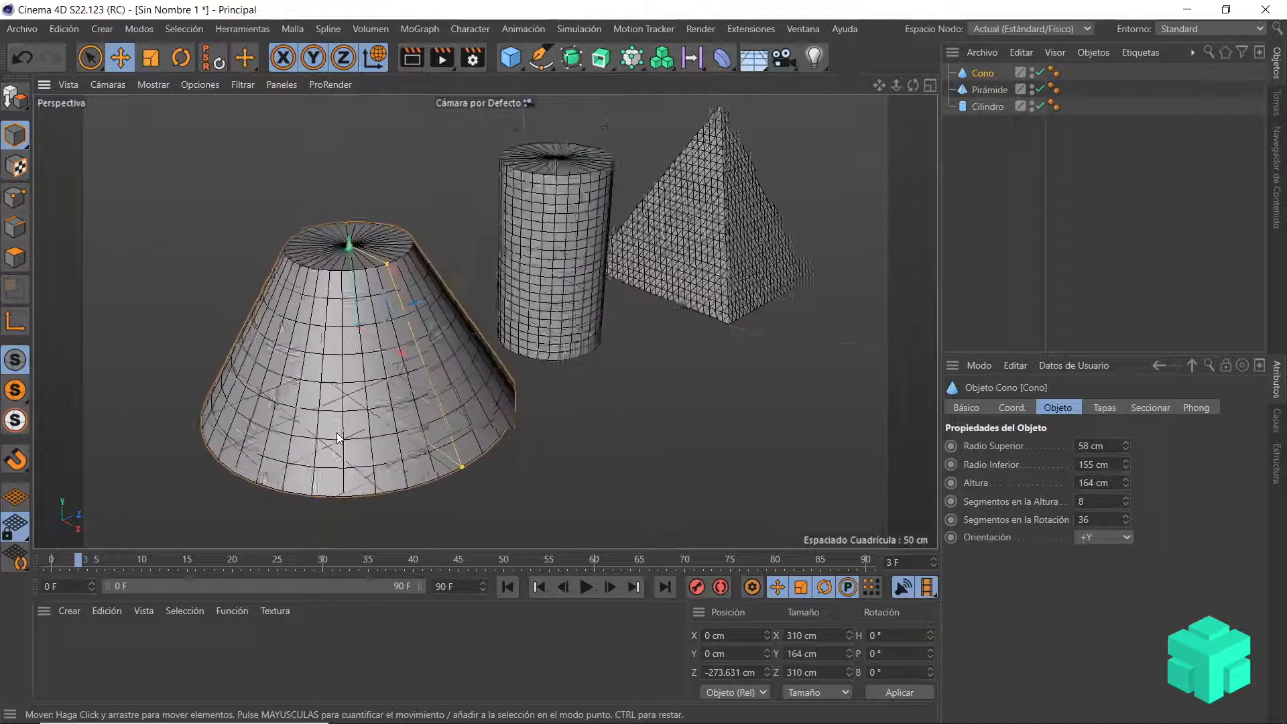
pyautogui.keyDown('alt'); pyautogui.moveTo(508, 434); pyautogui.dragTo(502, 433, button='middle'); pyautogui.keyUp('alt')
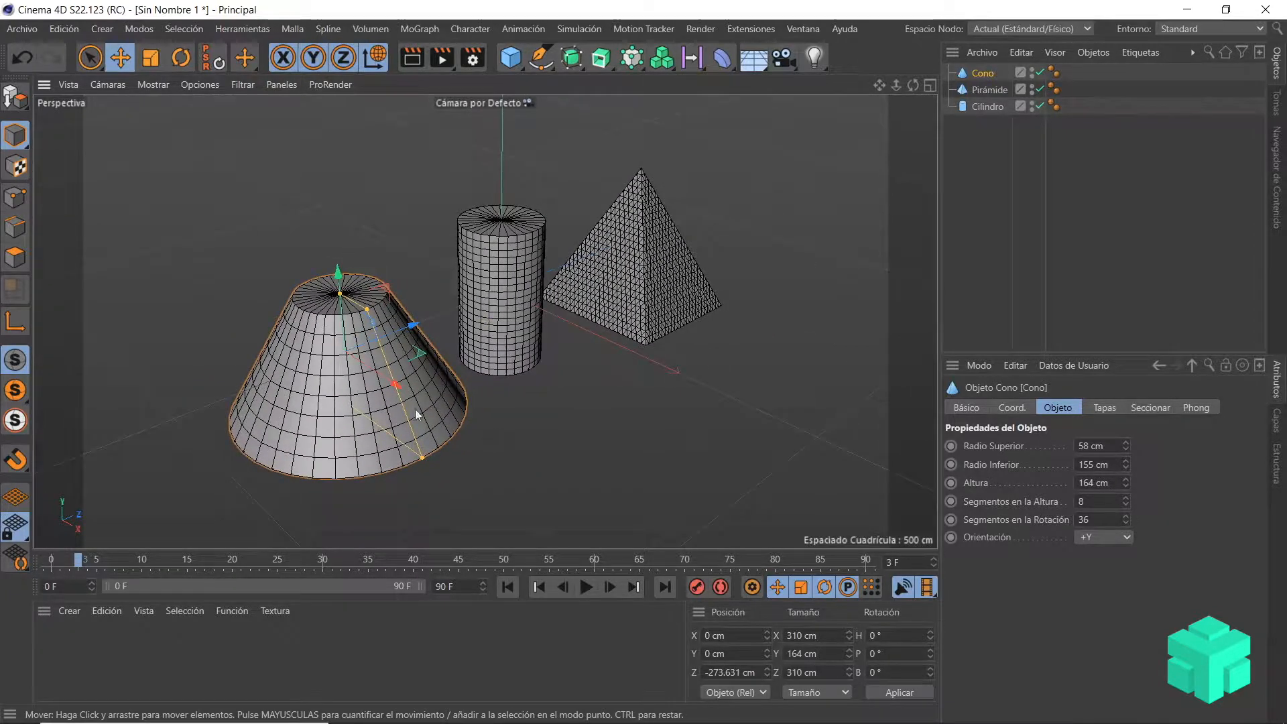
pyautogui.keyDown('alt'); pyautogui.moveTo(384, 402); pyautogui.dragTo(407, 311); pyautogui.keyUp('alt')
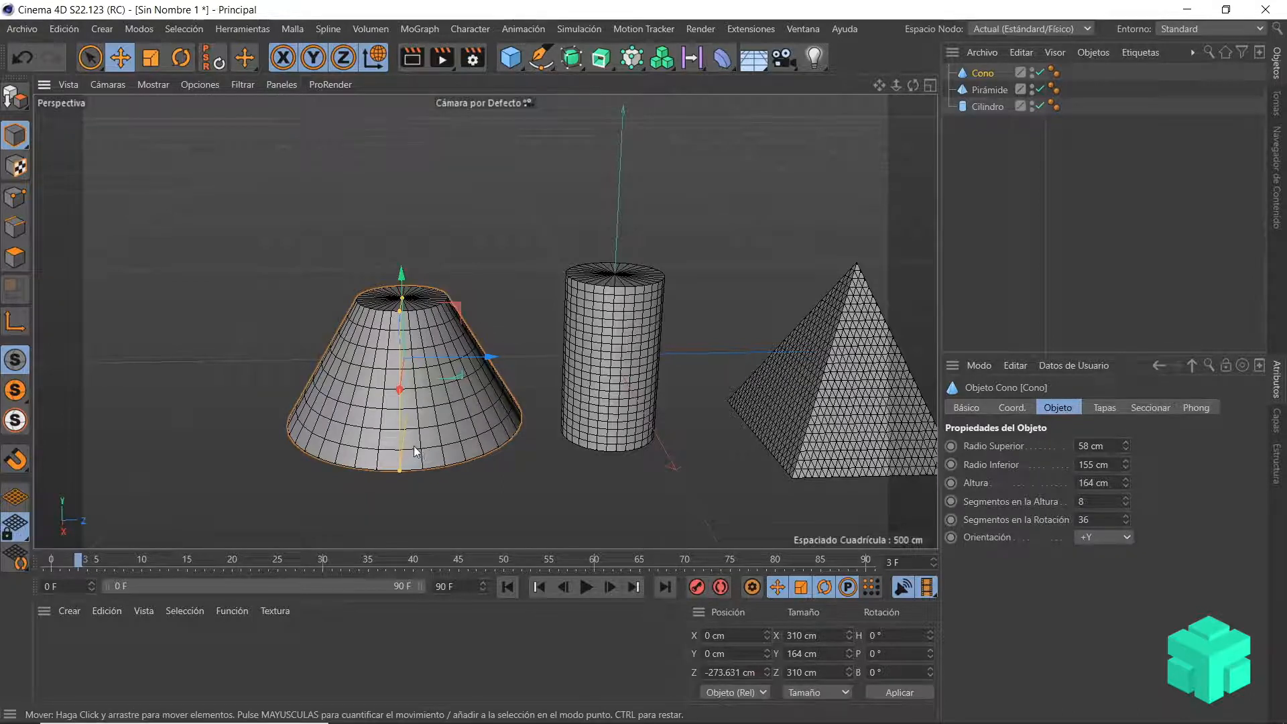
pyautogui.scroll(-2, 410, 455)
pyautogui.scroll(3, 410, 455)
pyautogui.keyDown('alt'); pyautogui.moveTo(400, 456); pyautogui.dragTo(451, 467); pyautogui.keyUp('alt')
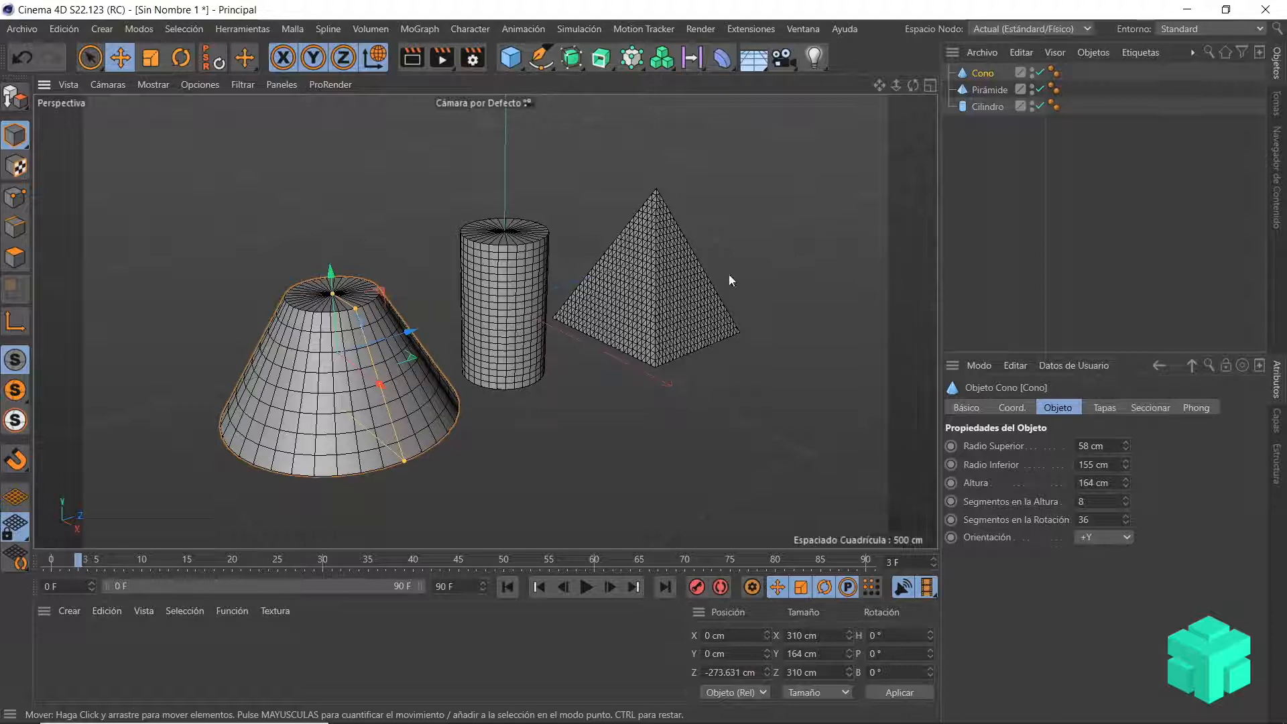
pyautogui.keyDown('alt'); pyautogui.moveTo(596, 252); pyautogui.dragTo(597, 301); pyautogui.keyUp('alt')
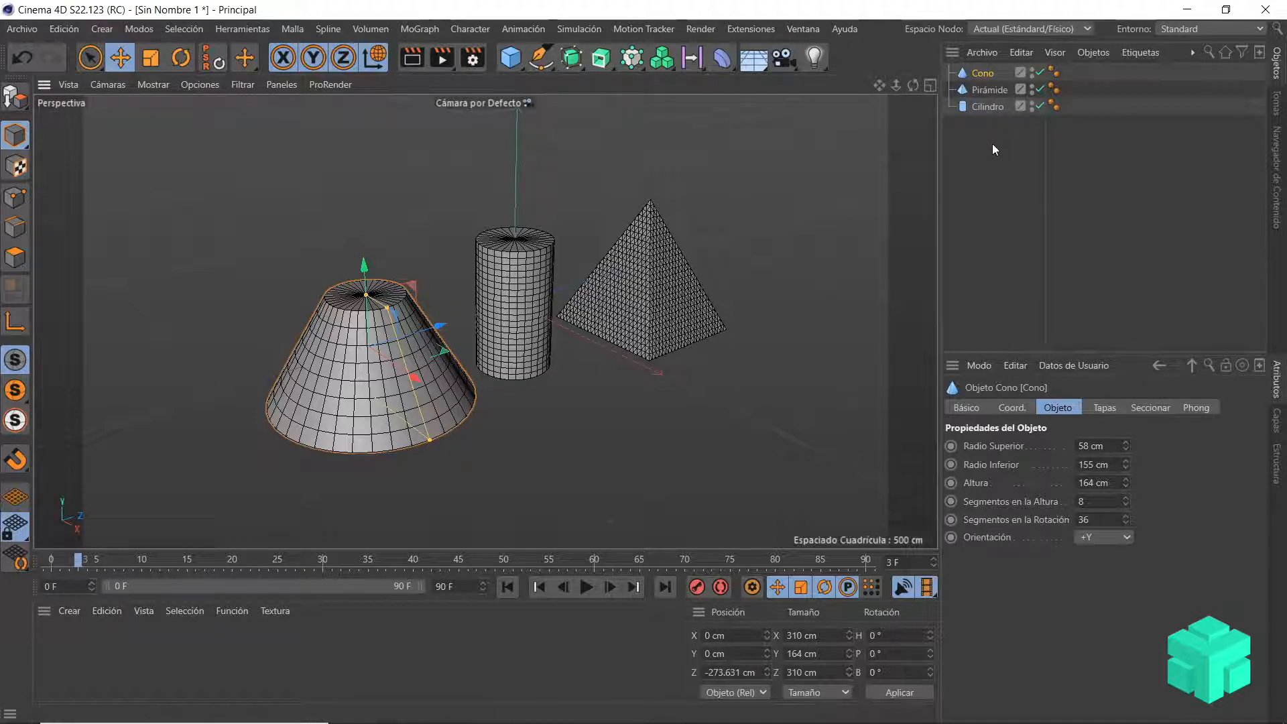
# Step: Select the cone, pyramid and cylinder together and delete them from the scene
pyautogui.moveTo(992, 142); pyautogui.dragTo(987, 91)
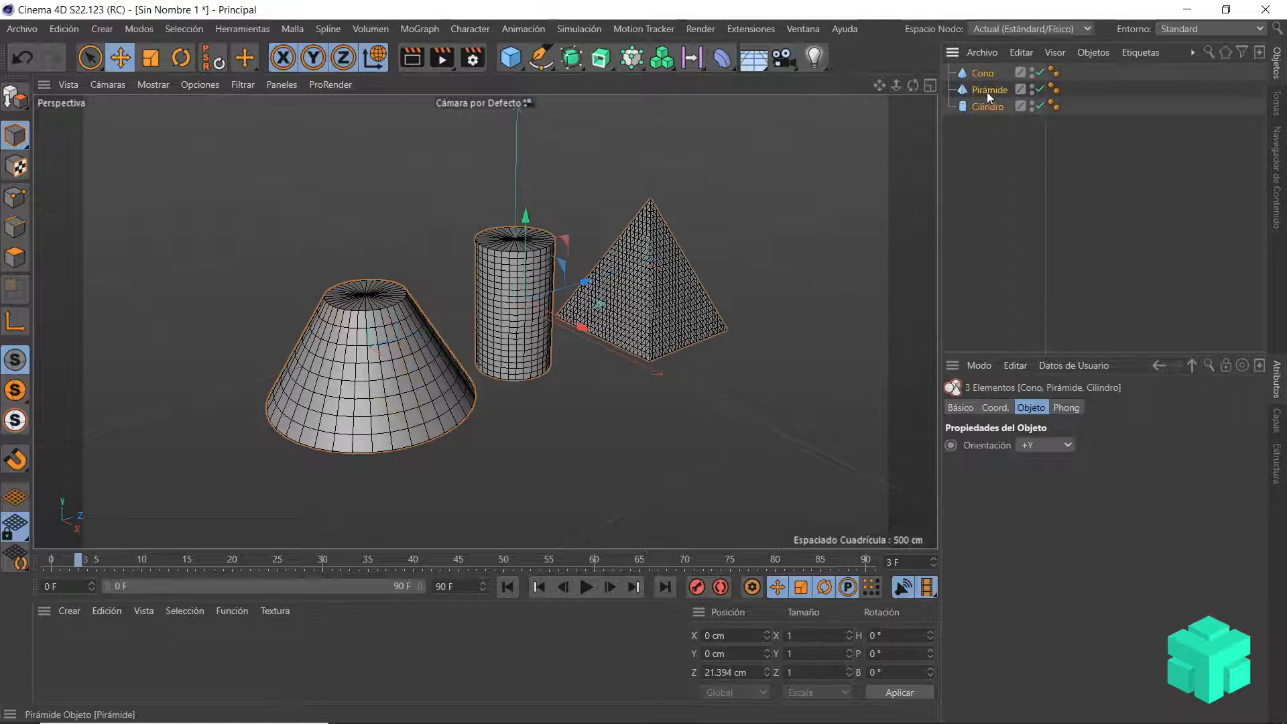
pyautogui.press('Delete')
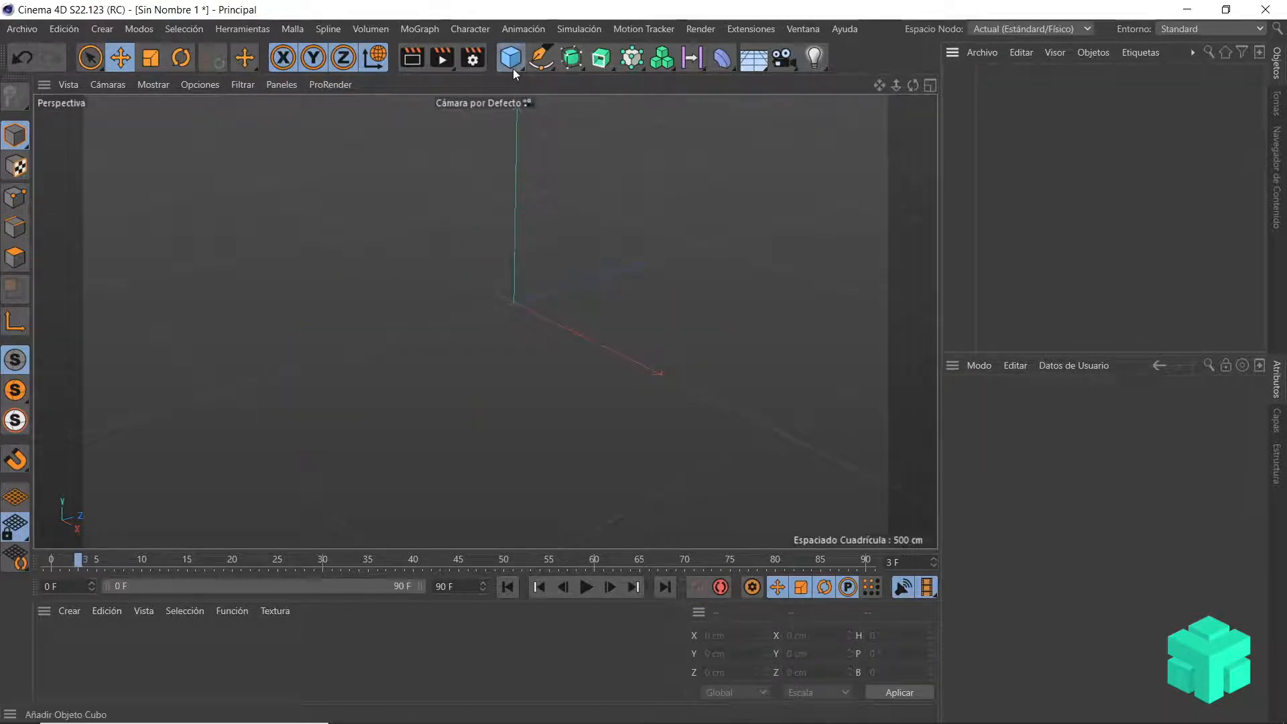
# Step: Add a Terrain (Terreno) primitive to the empty scene and inspect its surface mesh
pyautogui.click(512, 69)
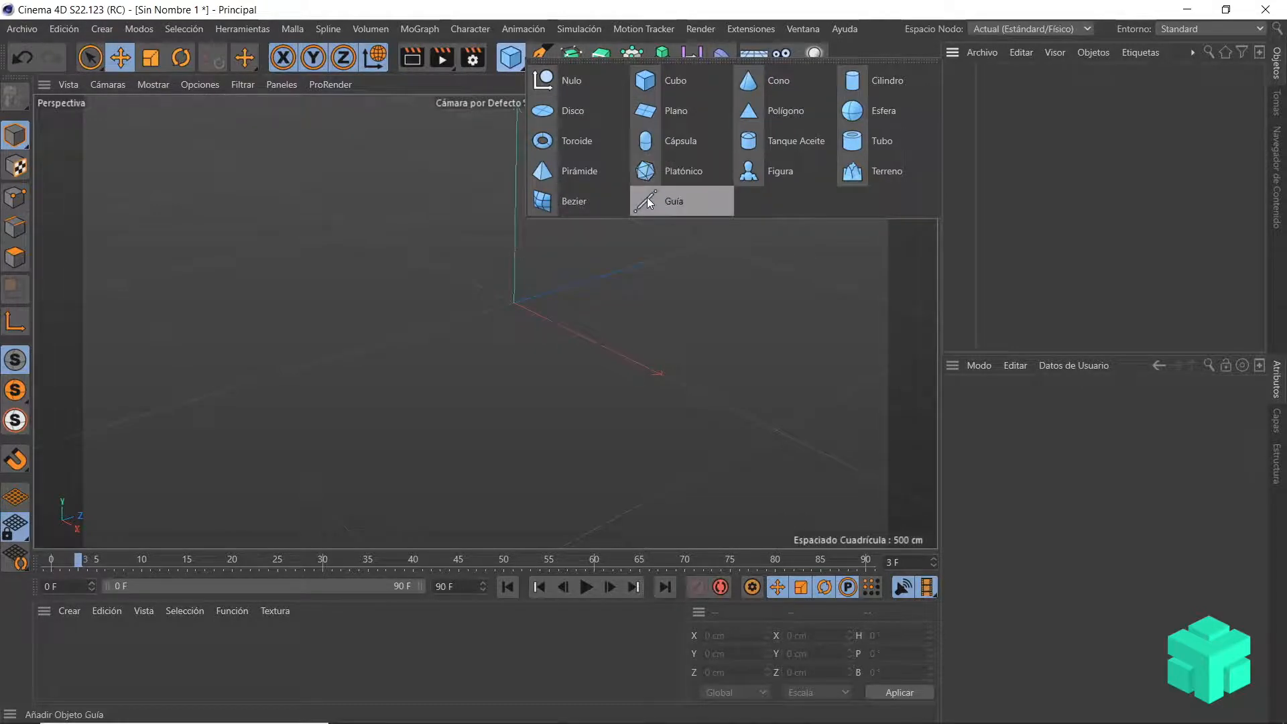
pyautogui.click(899, 175)
pyautogui.scroll(5, 673, 221)
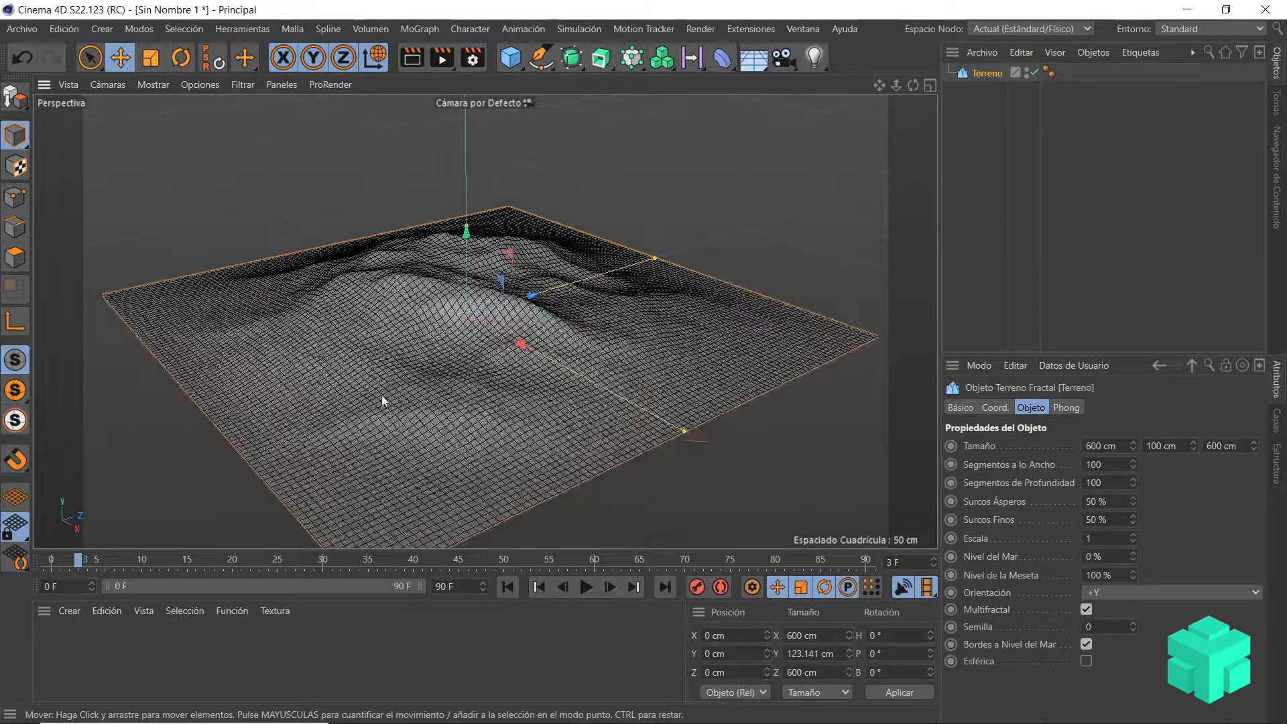
pyautogui.scroll(-5, 382, 401)
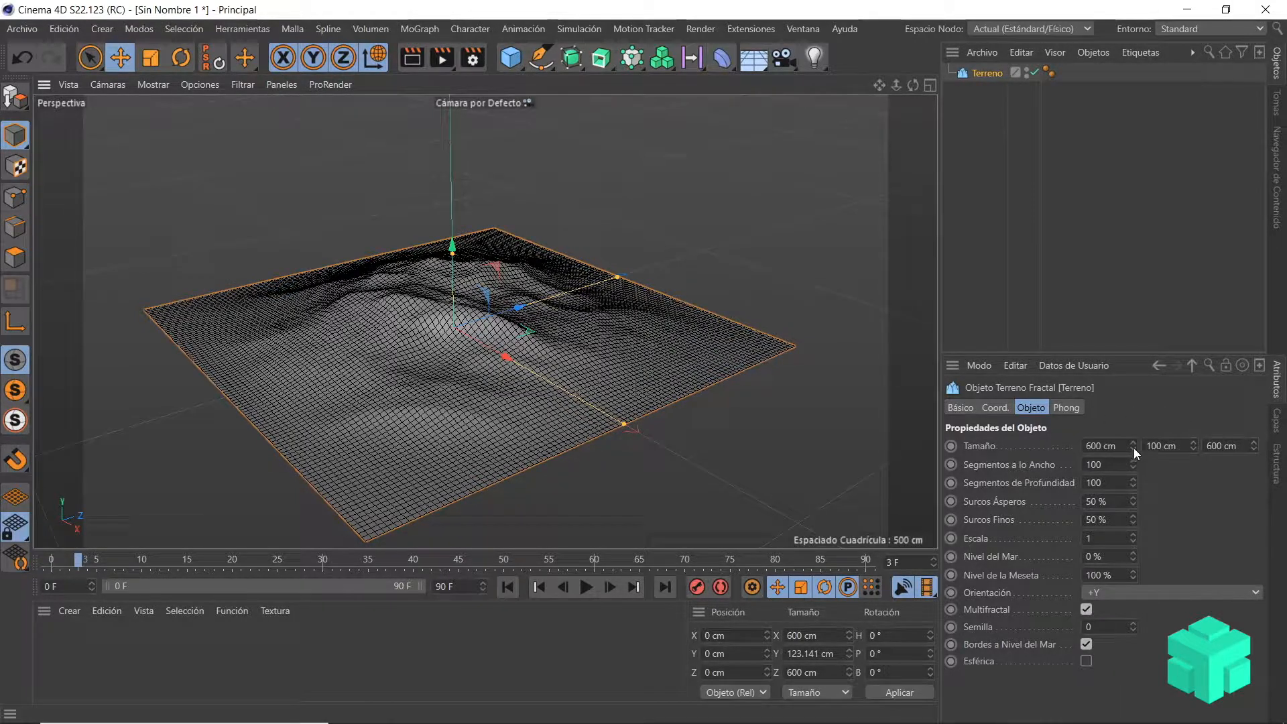
# Step: Set the terrain's size to 608 × 168 × 594 cm, width segments to 105, depth segments to 101 and seed (Semilla) to 11
pyautogui.moveTo(1133, 445)
pyautogui.mouseDown()
pyautogui.moveTo(1136, 429)
pyautogui.moveTo(1136, 442)
pyautogui.mouseUp()
pyautogui.moveTo(1253, 448); pyautogui.dragTo(1132, 485)
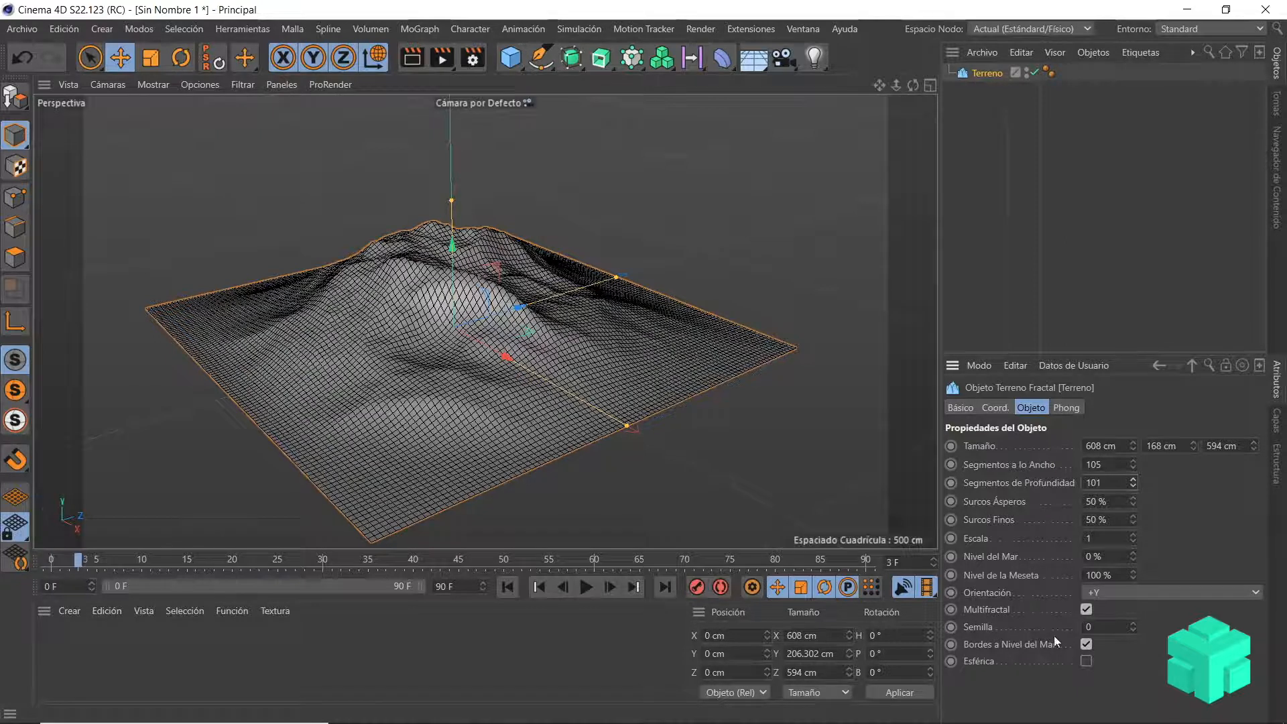
pyautogui.moveTo(1132, 627); pyautogui.dragTo(1131, 607)
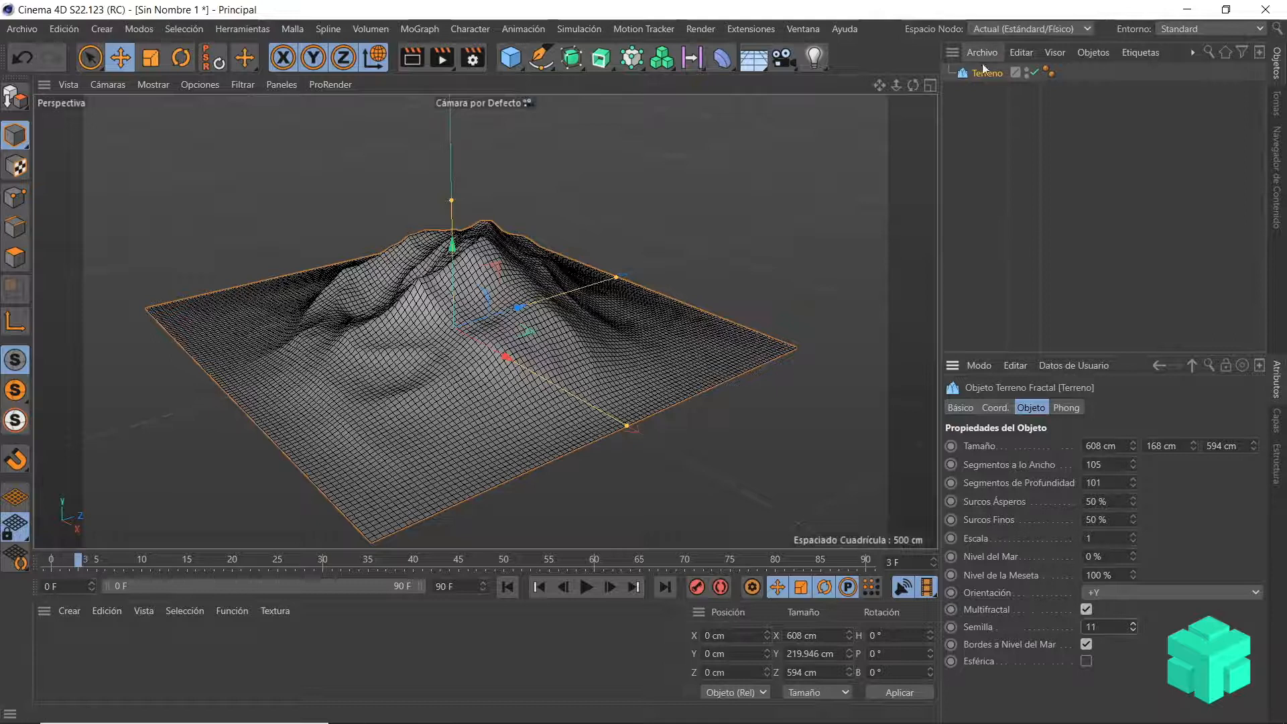
# Step: Delete the terrain object from the scene
pyautogui.press('Delete')
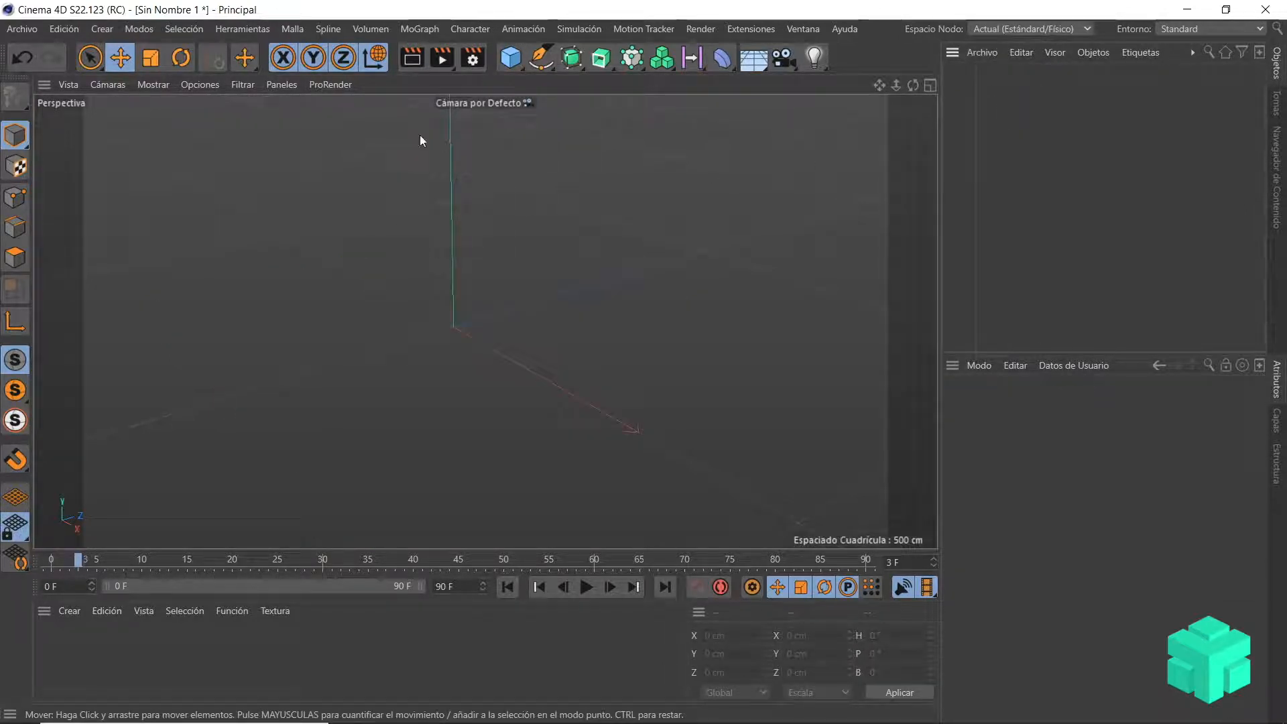
# Step: Add a Figura primitive to the empty scene and inspect it from several angles
pyautogui.click(511, 62)
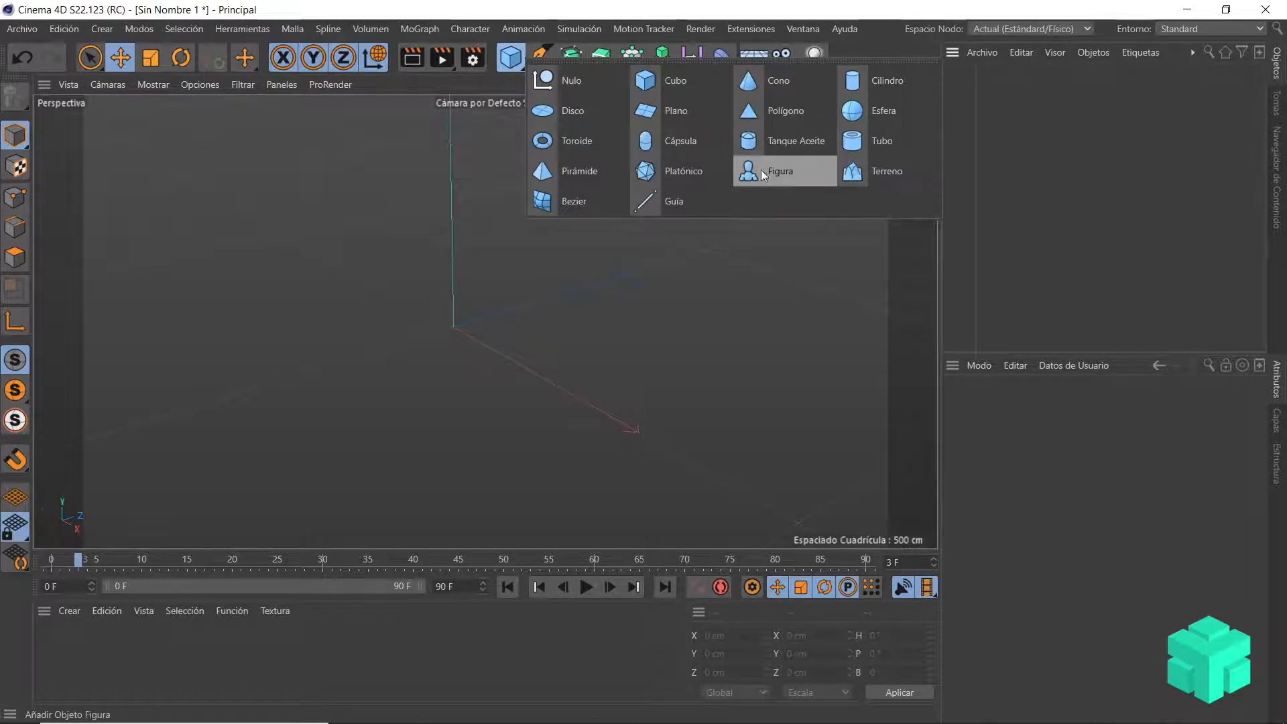
pyautogui.click(794, 181)
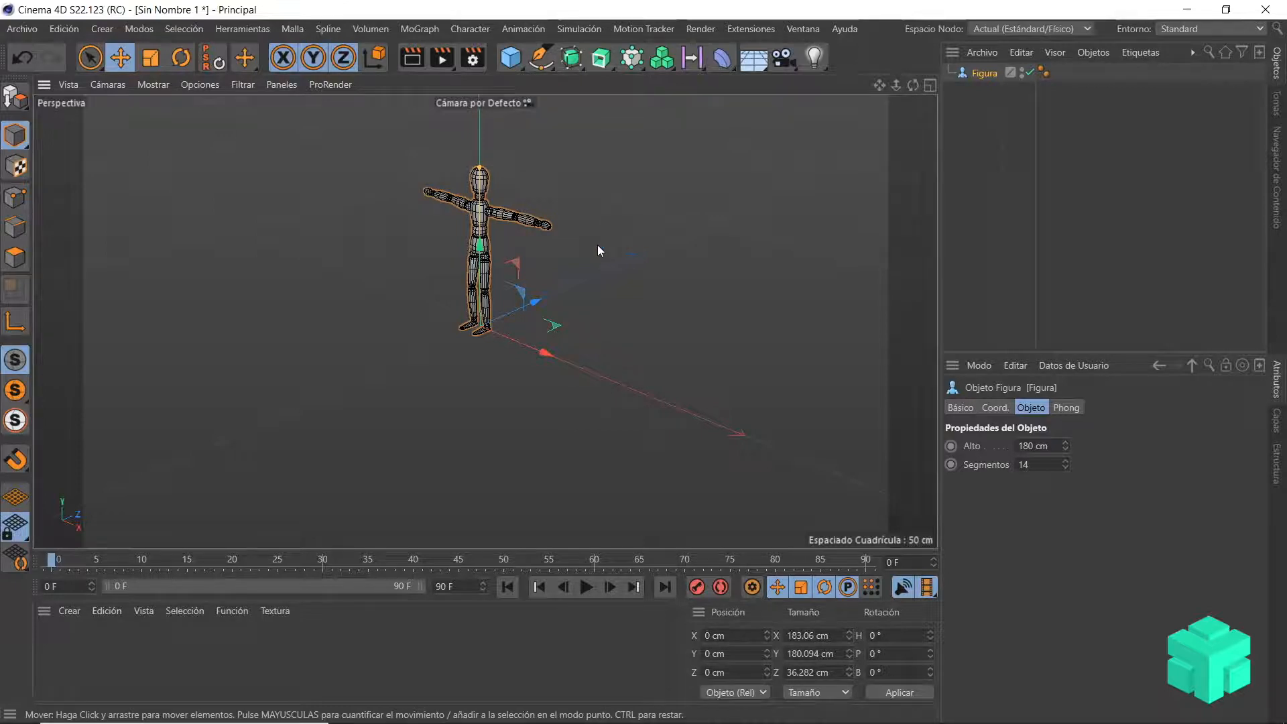
pyautogui.scroll(-1, 609, 223)
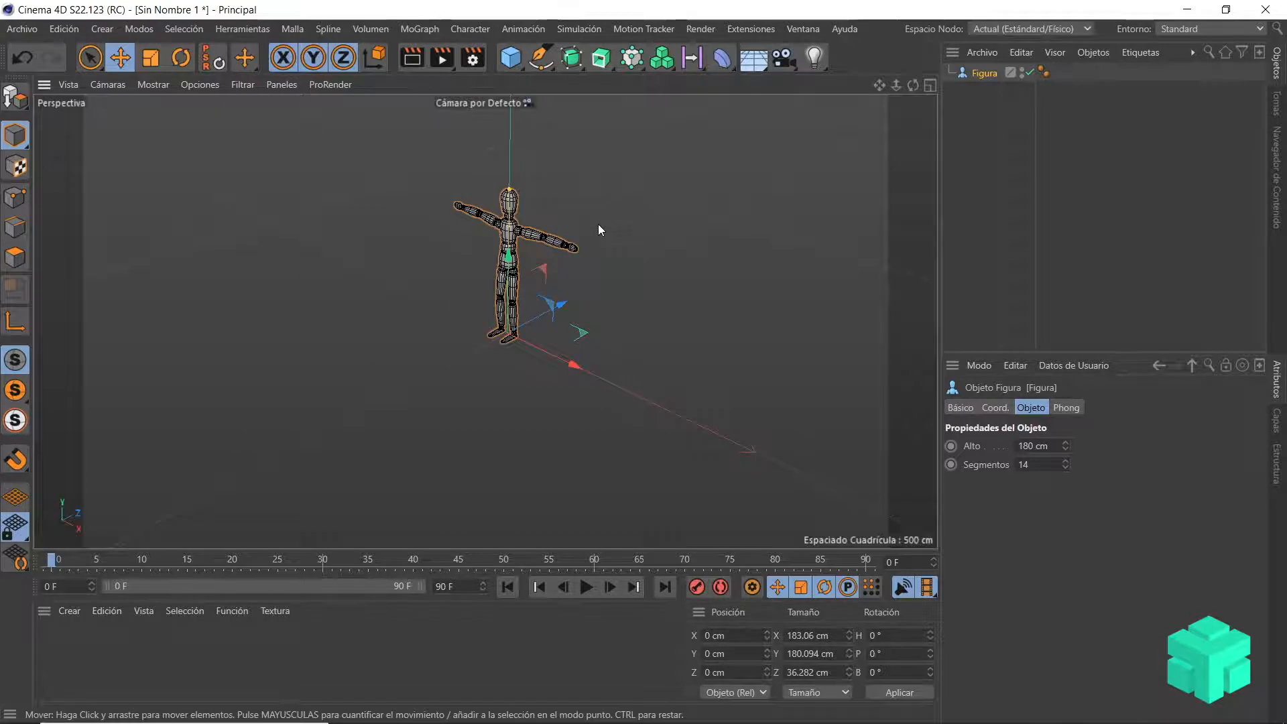
pyautogui.moveTo(605, 223)
pyautogui.keyDown('alt'); pyautogui.mouseDown()
pyautogui.moveTo(457, 214)
pyautogui.moveTo(595, 224)
pyautogui.mouseUp(); pyautogui.keyUp('alt')
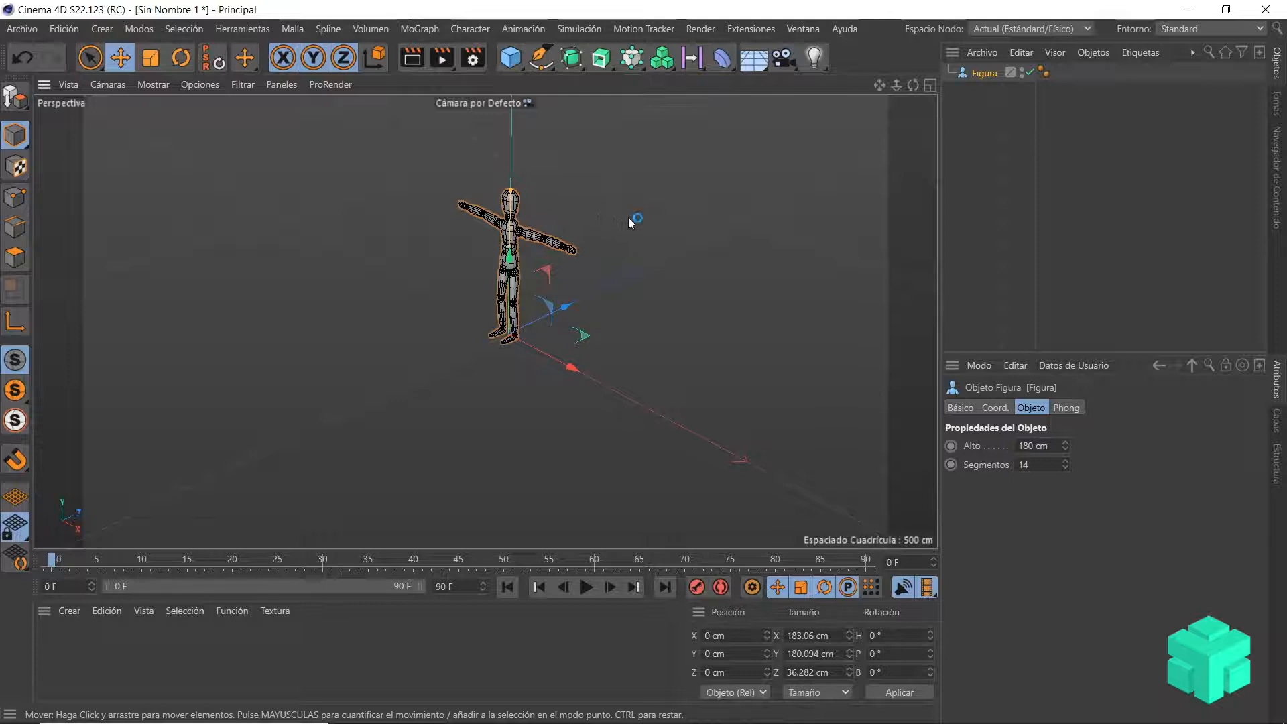
pyautogui.keyDown('alt'); pyautogui.moveTo(628, 218); pyautogui.dragTo(650, 265); pyautogui.keyUp('alt')
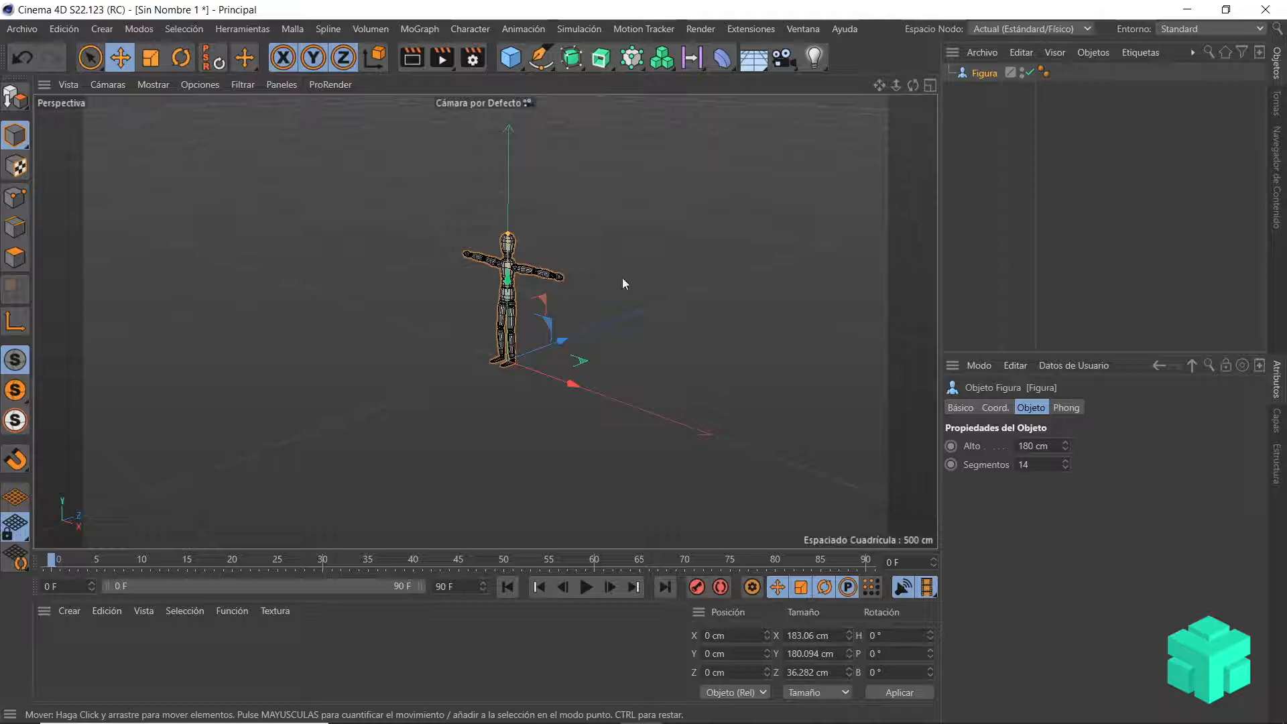
pyautogui.keyDown('alt'); pyautogui.moveTo(624, 279); pyautogui.dragTo(657, 268); pyautogui.keyUp('alt')
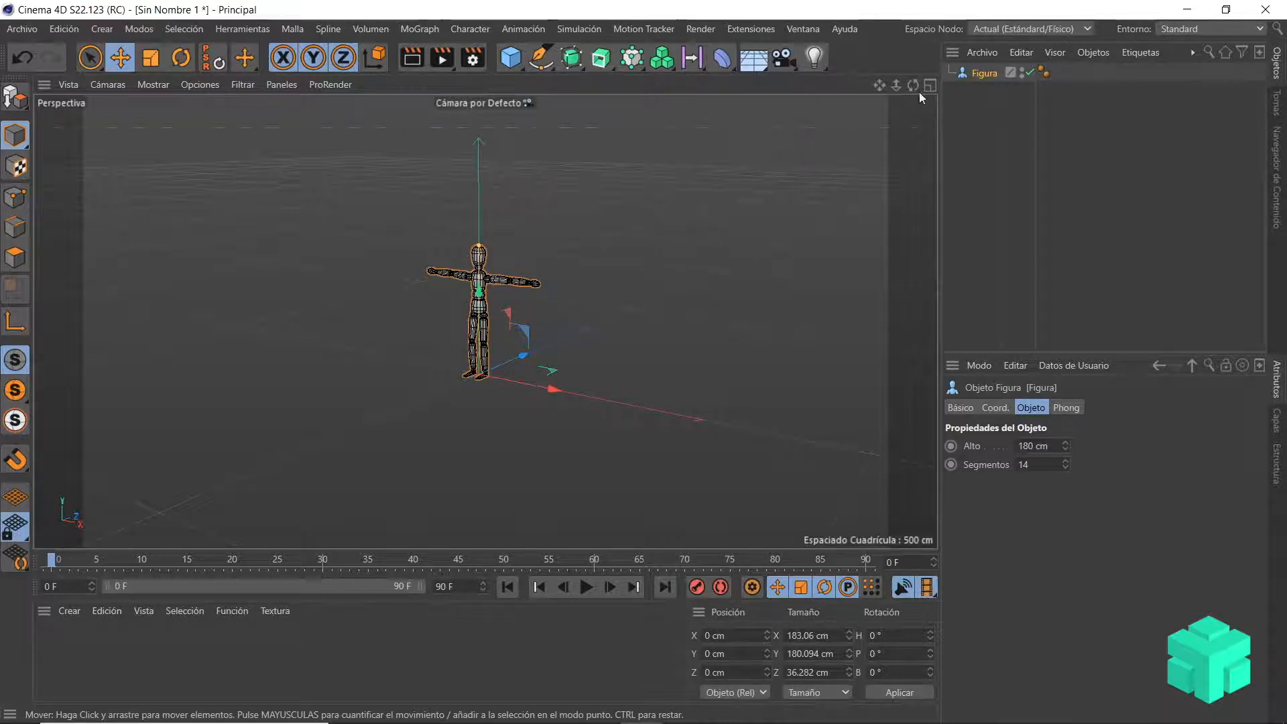
# Step: Delete the Figura object from the scene
pyautogui.press('Delete')
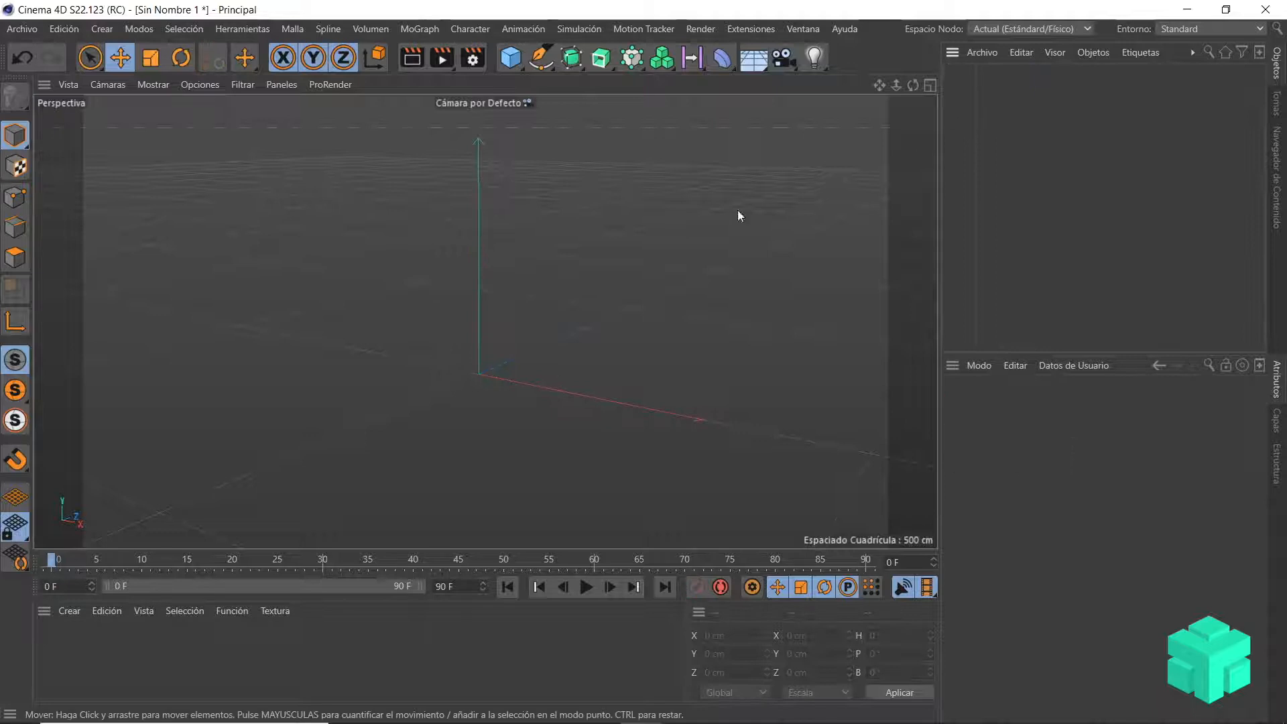
pyautogui.scroll(3, 536, 283)
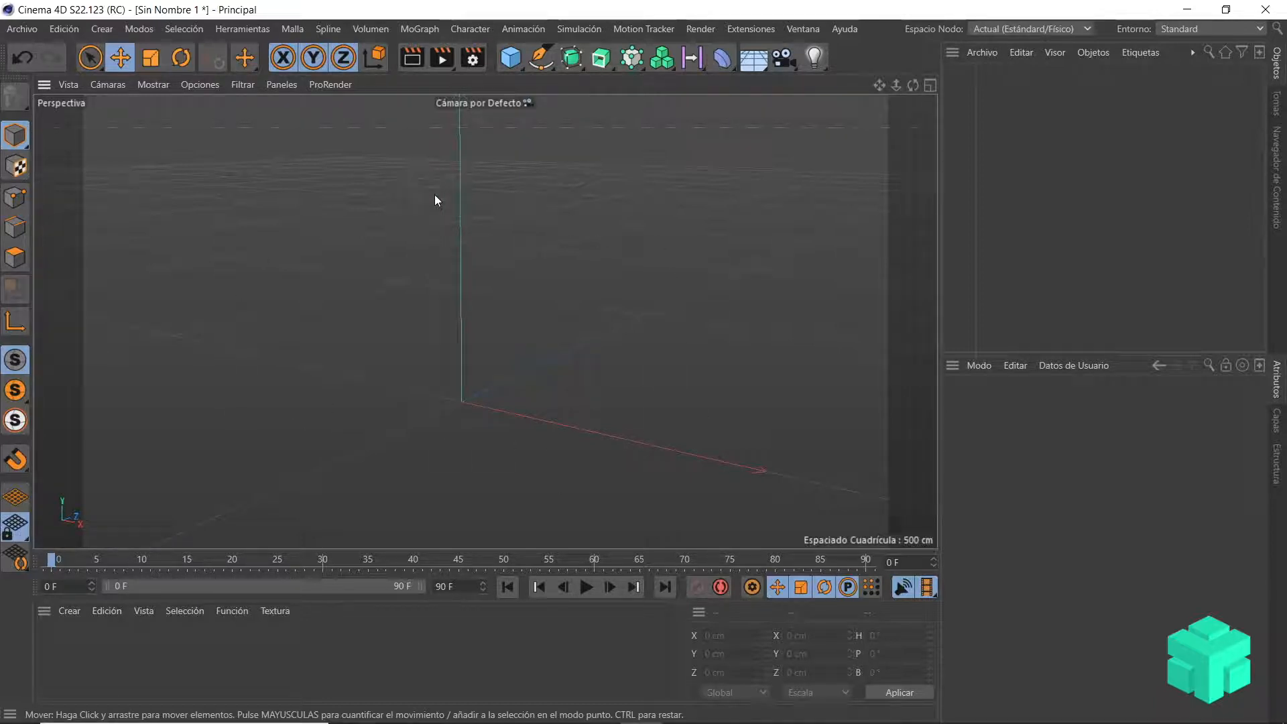
pyautogui.scroll(-5, 593, 313)
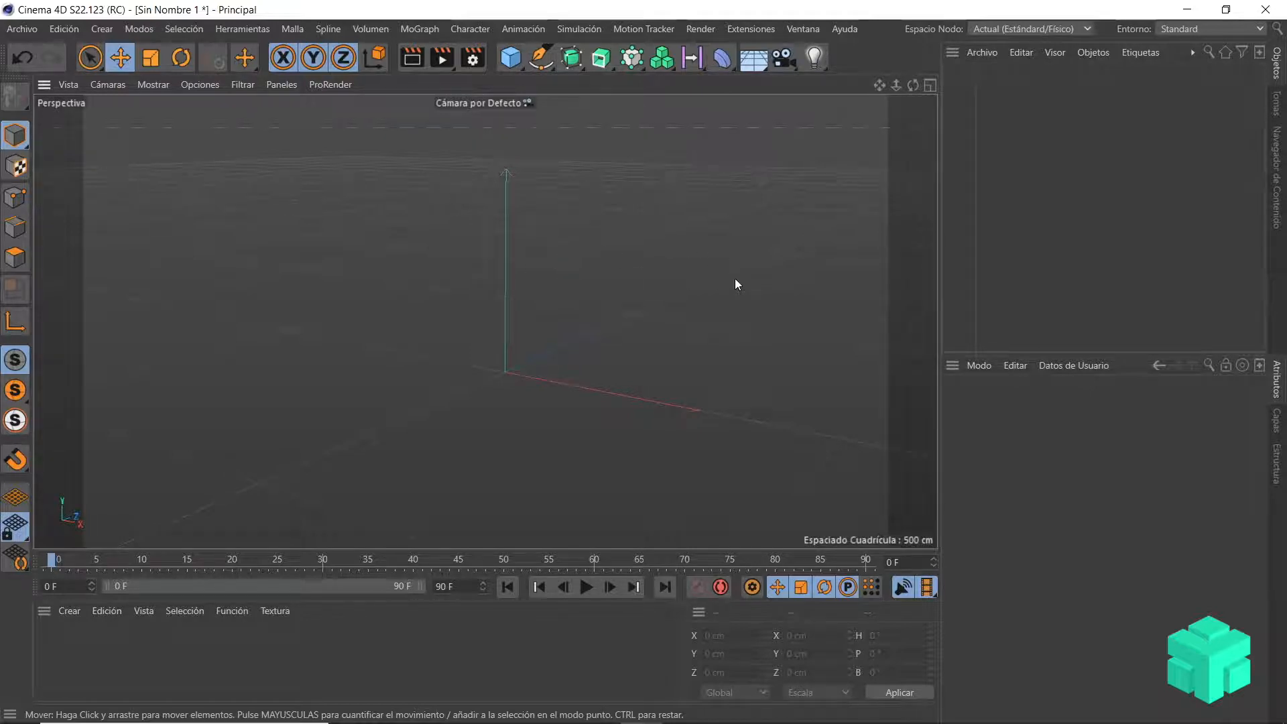
# Step: Add a cube and a cylinder, and move the cylinder behind the cube to about 450 cm along Z
pyautogui.click(516, 62)
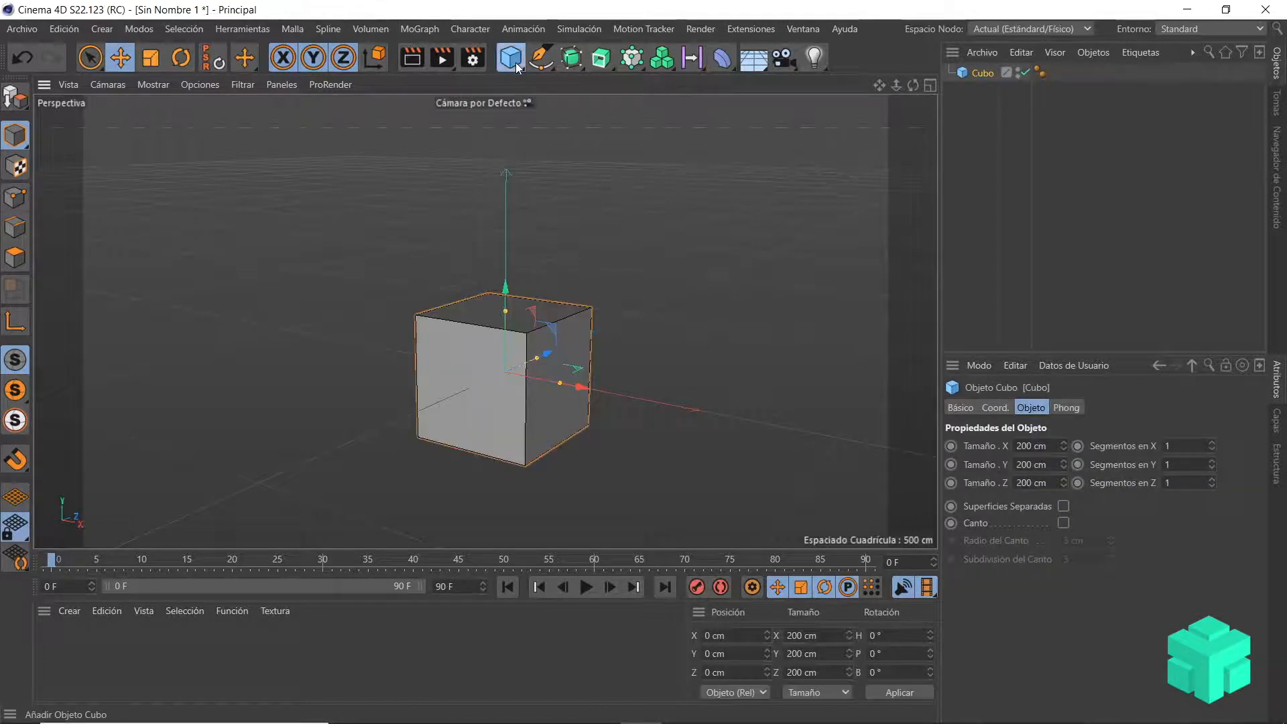
pyautogui.click(516, 63)
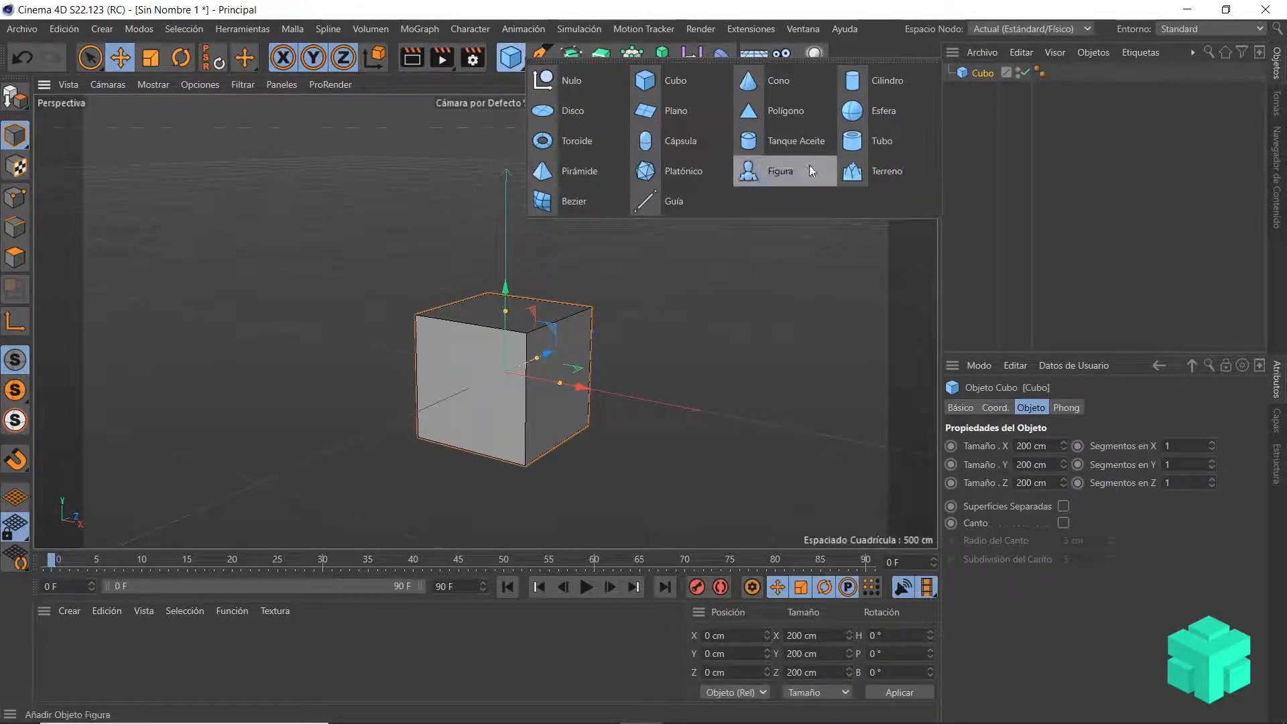
pyautogui.click(855, 82)
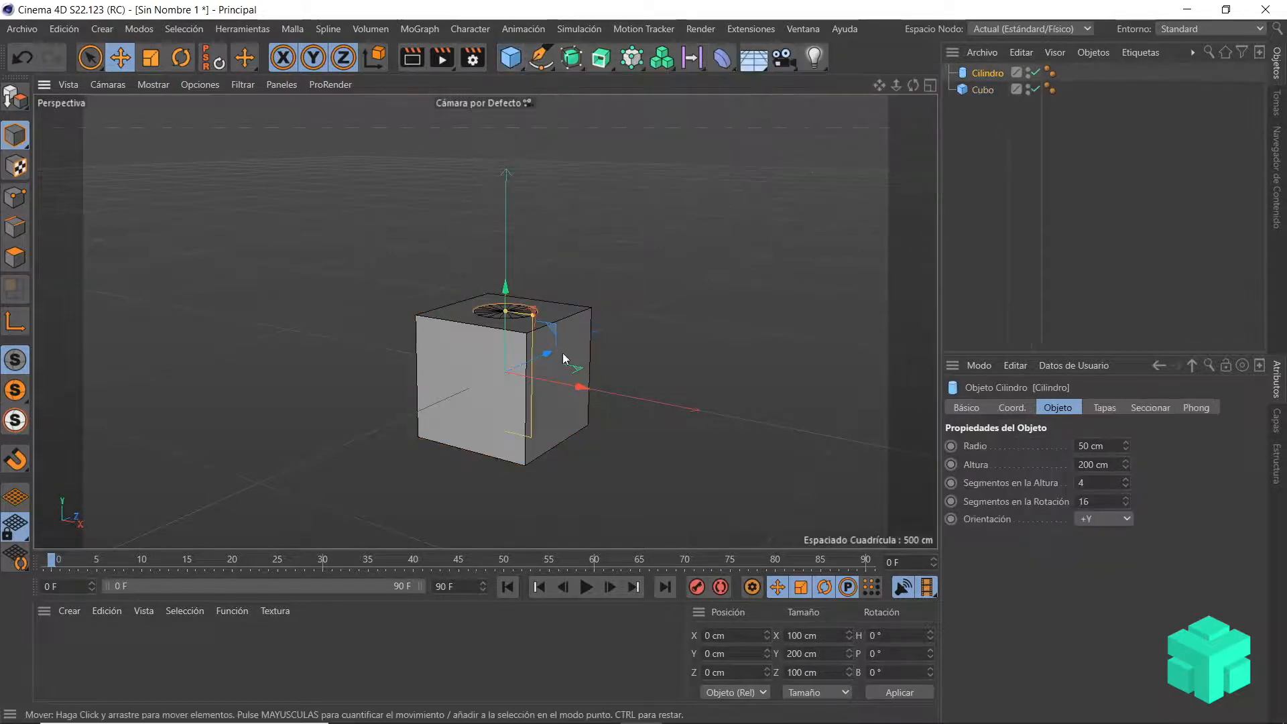
pyautogui.moveTo(545, 351); pyautogui.dragTo(665, 298)
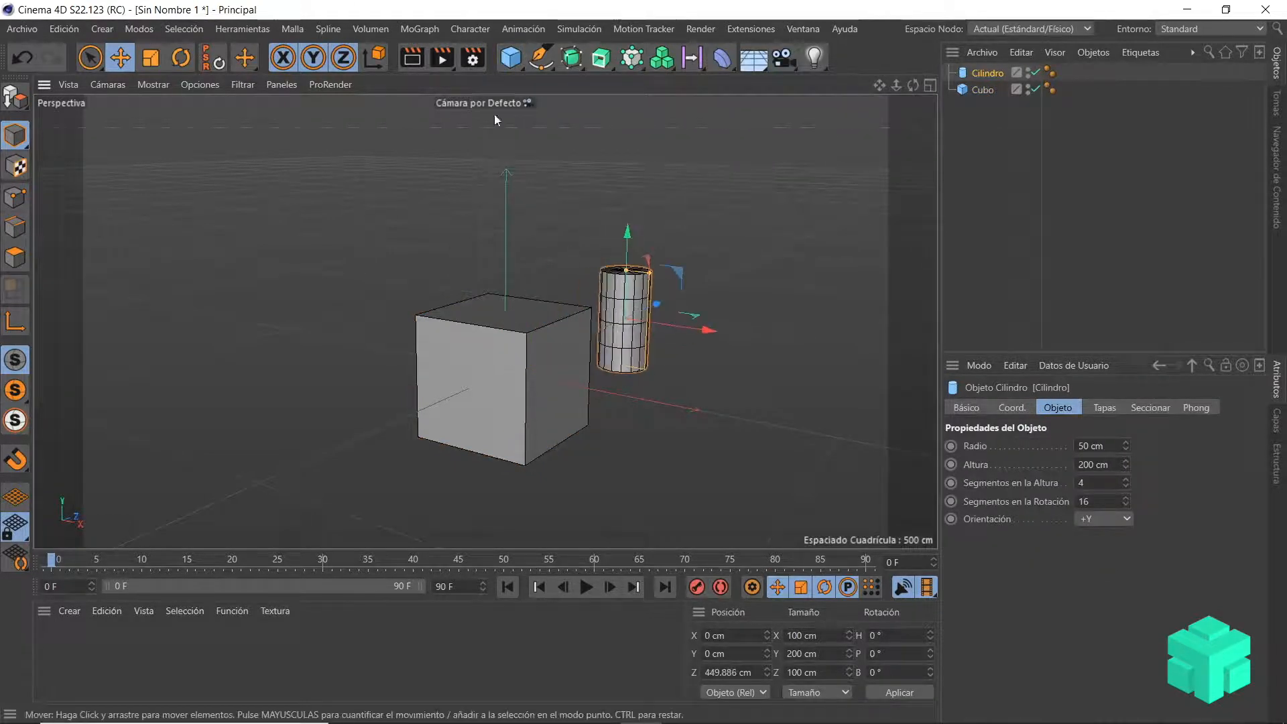
# Step: Add a pyramid and move it in front of the cube to about -330 cm along Z
pyautogui.click(516, 60)
pyautogui.click(583, 170)
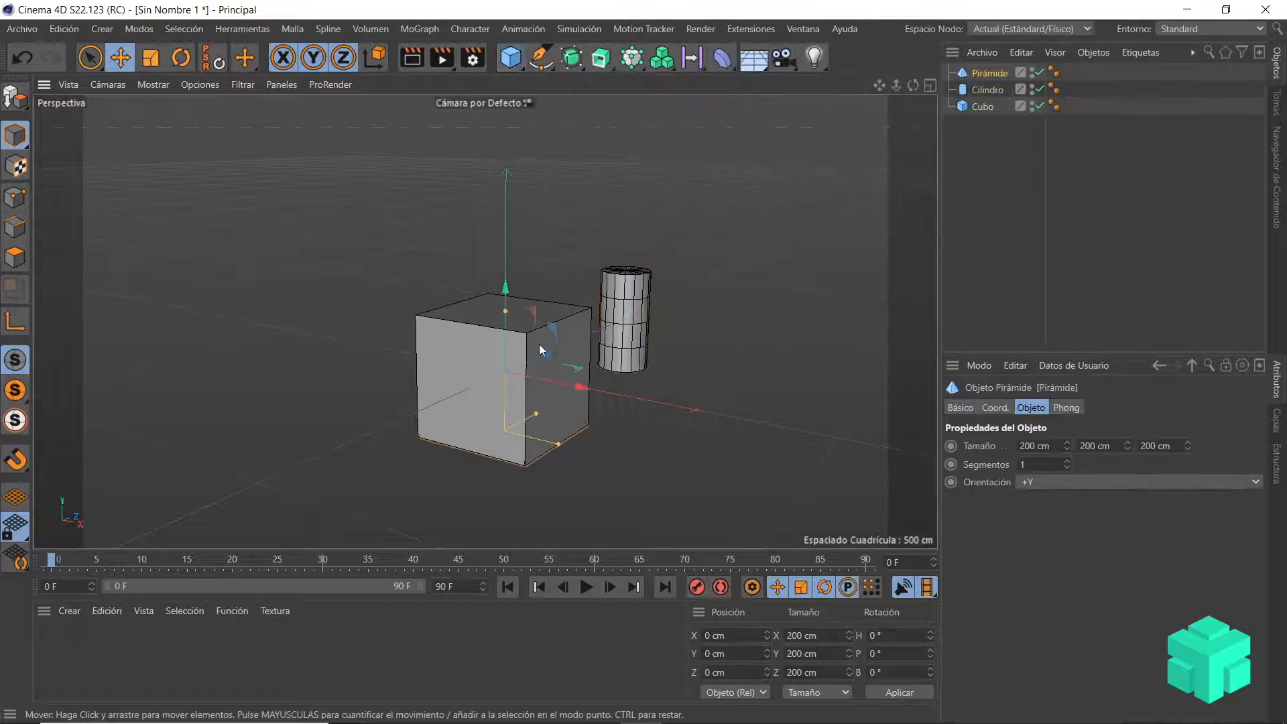
pyautogui.moveTo(546, 355); pyautogui.dragTo(410, 412)
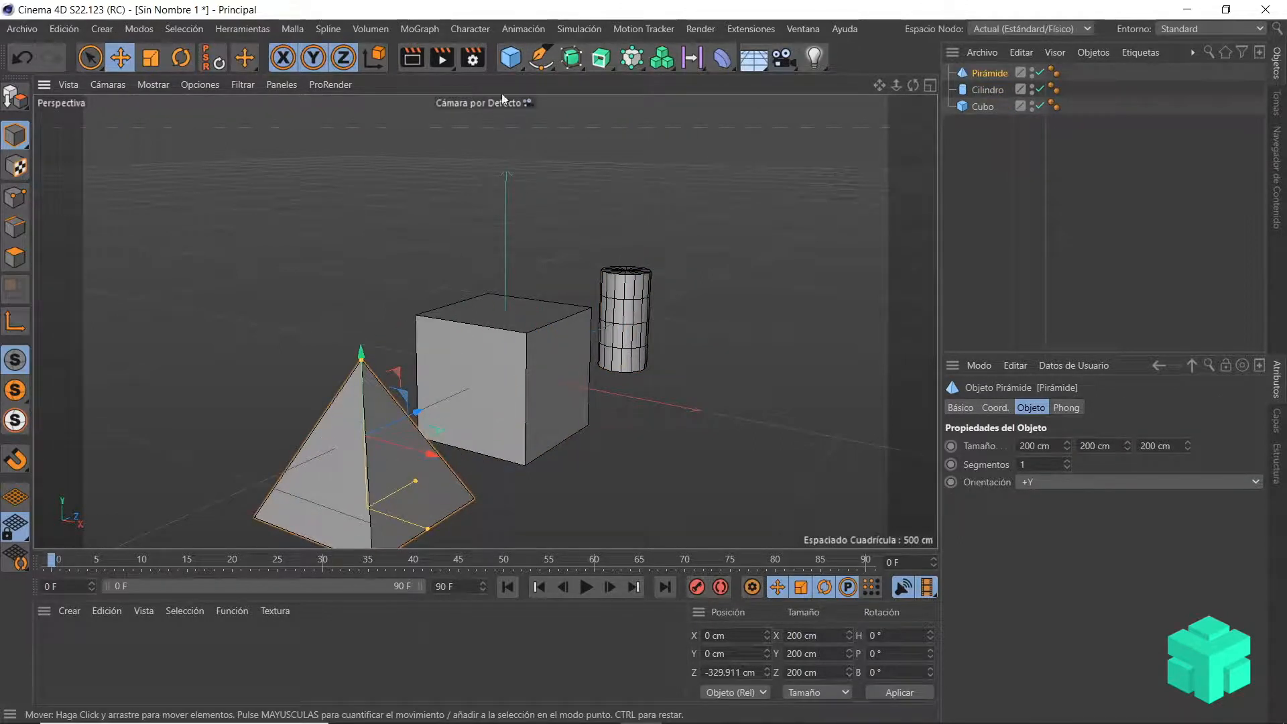
# Step: Add a sphere and move it beside the cube to about 327 cm along X
pyautogui.click(520, 63)
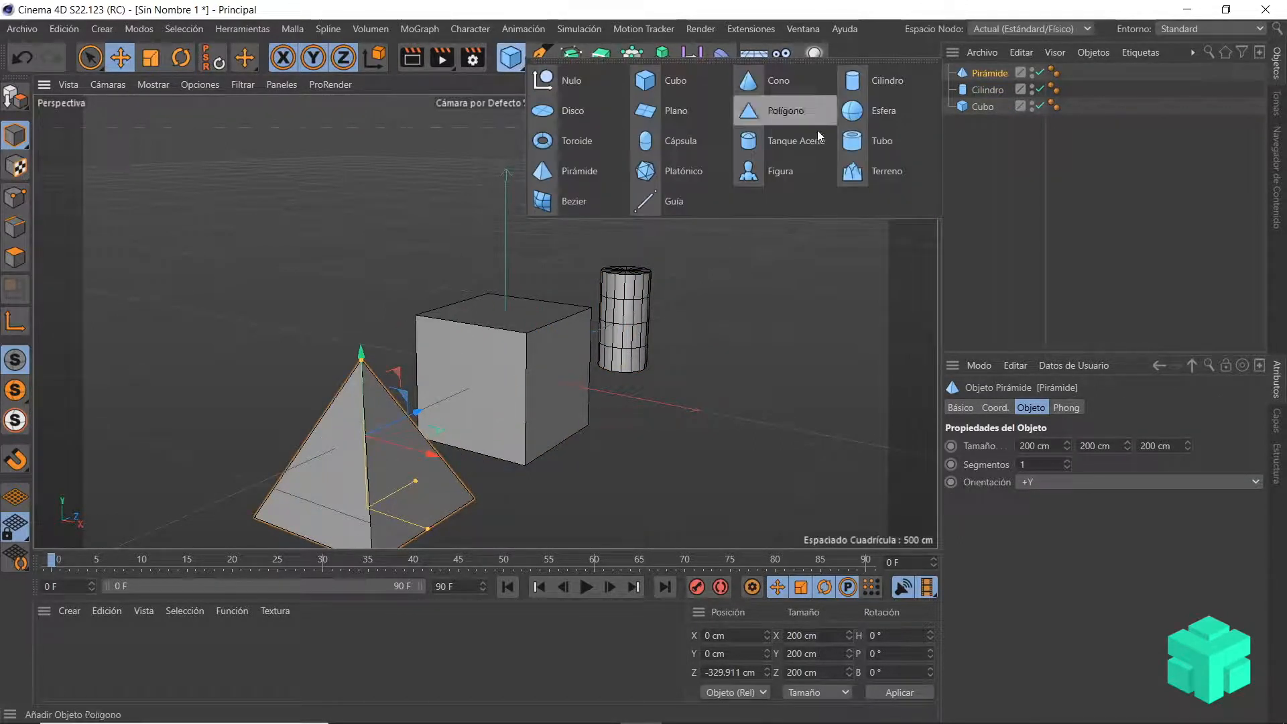
pyautogui.click(868, 113)
pyautogui.moveTo(574, 379); pyautogui.dragTo(785, 474)
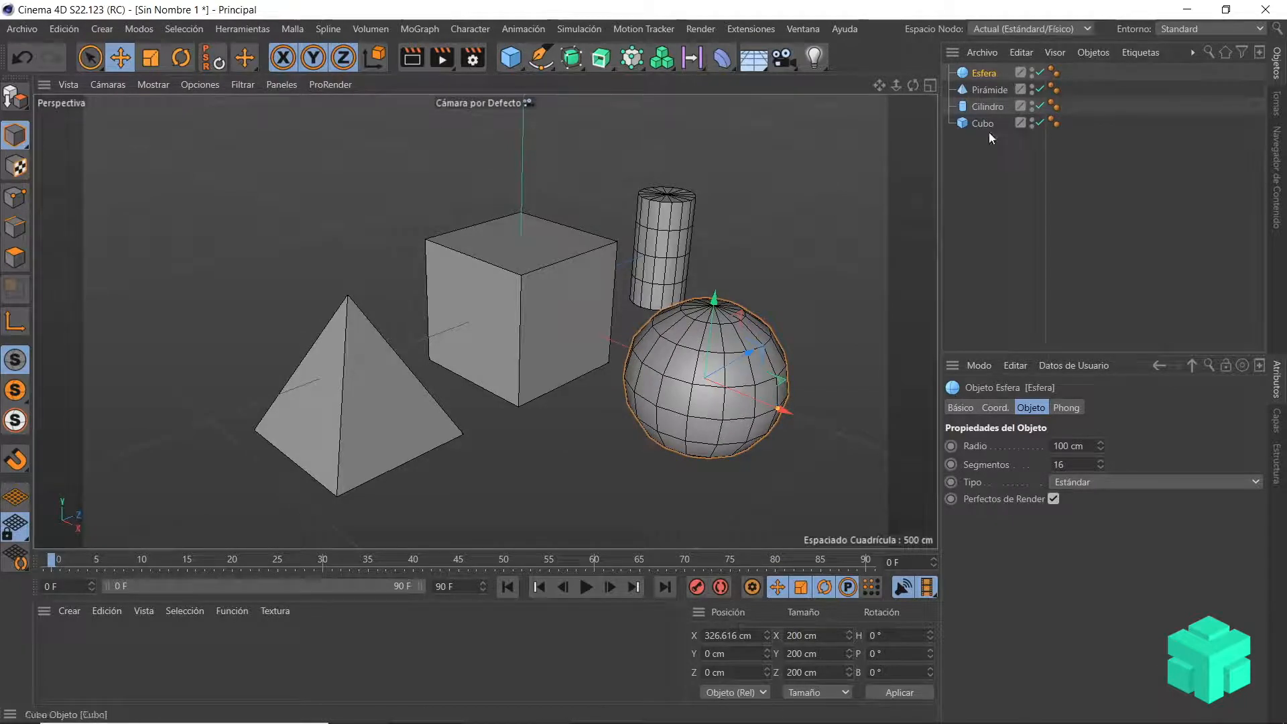
# Step: Rename the sphere as Objeto 1 and the pyramid as Objeto 2
pyautogui.doubleClick(984, 75)
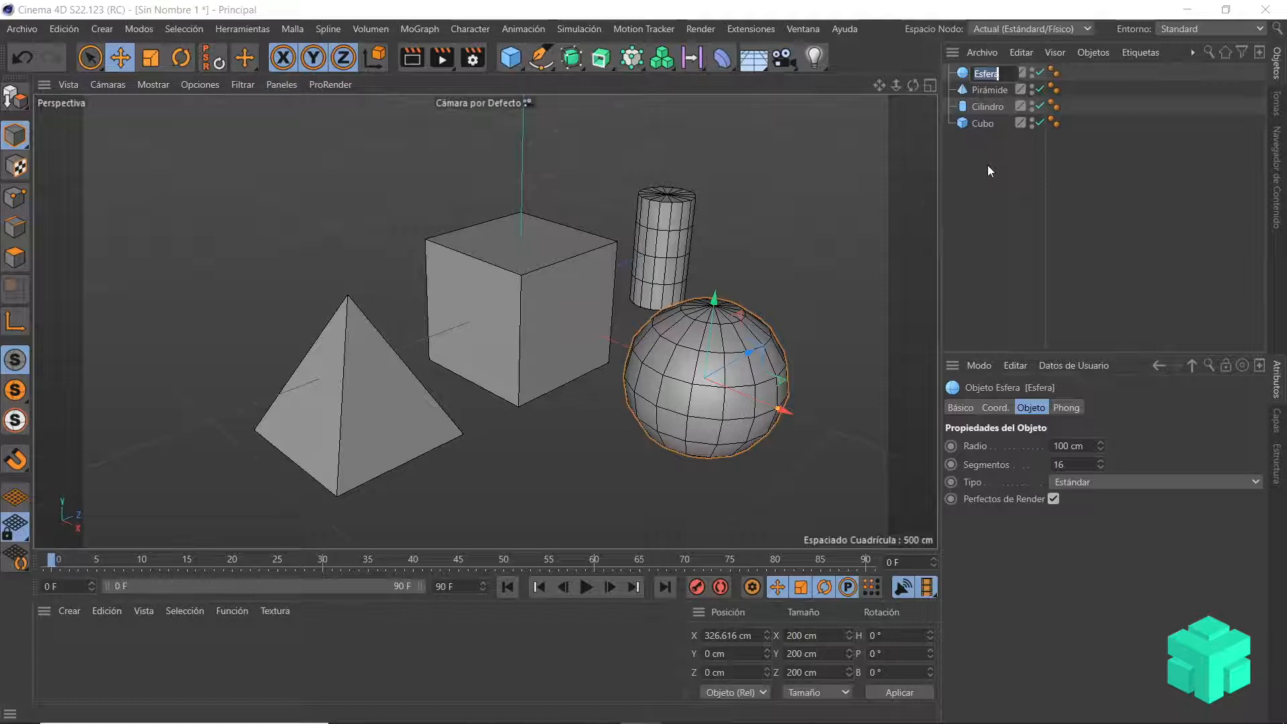
pyautogui.write('Objeto 1')
pyautogui.doubleClick(993, 90)
pyautogui.write('Objeto 2')
pyautogui.press('Return')
# Step: Rename the cylinder as Objeto 3 and the cube as Objeto 4
pyautogui.click(988, 106)
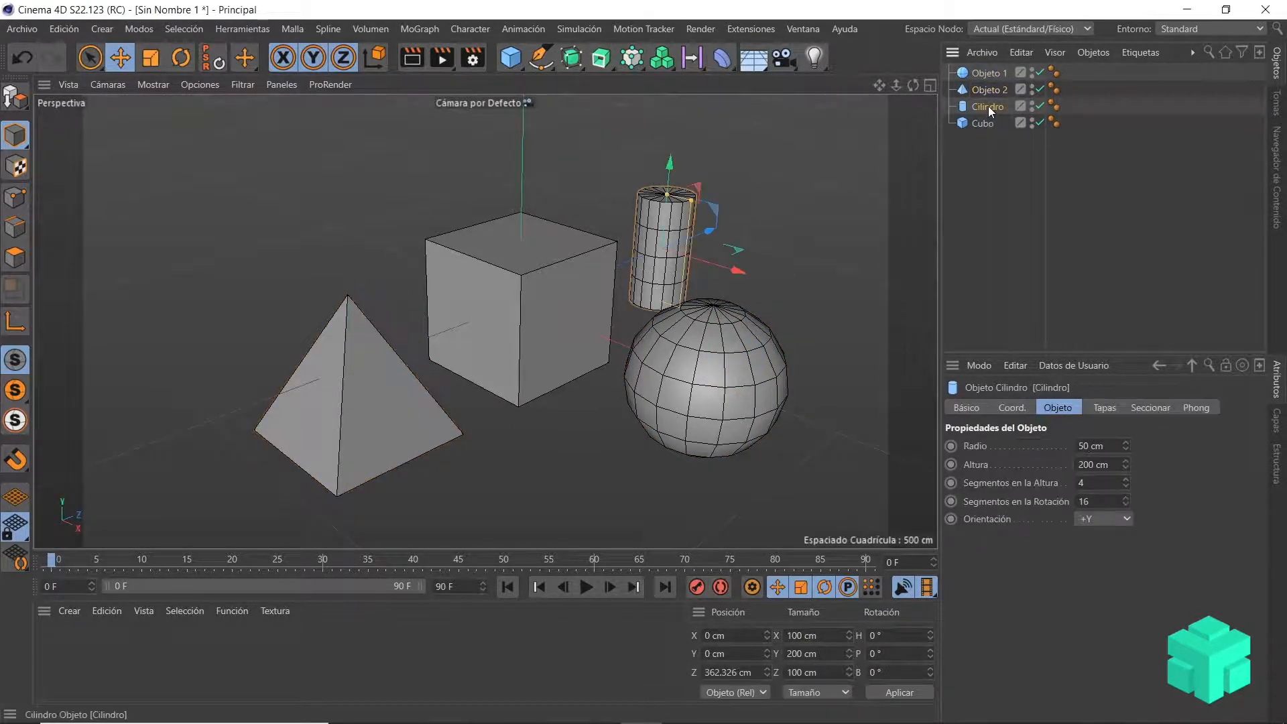
pyautogui.doubleClick(989, 108)
pyautogui.write('Objeto 3')
pyautogui.press('Return')
pyautogui.click(983, 124)
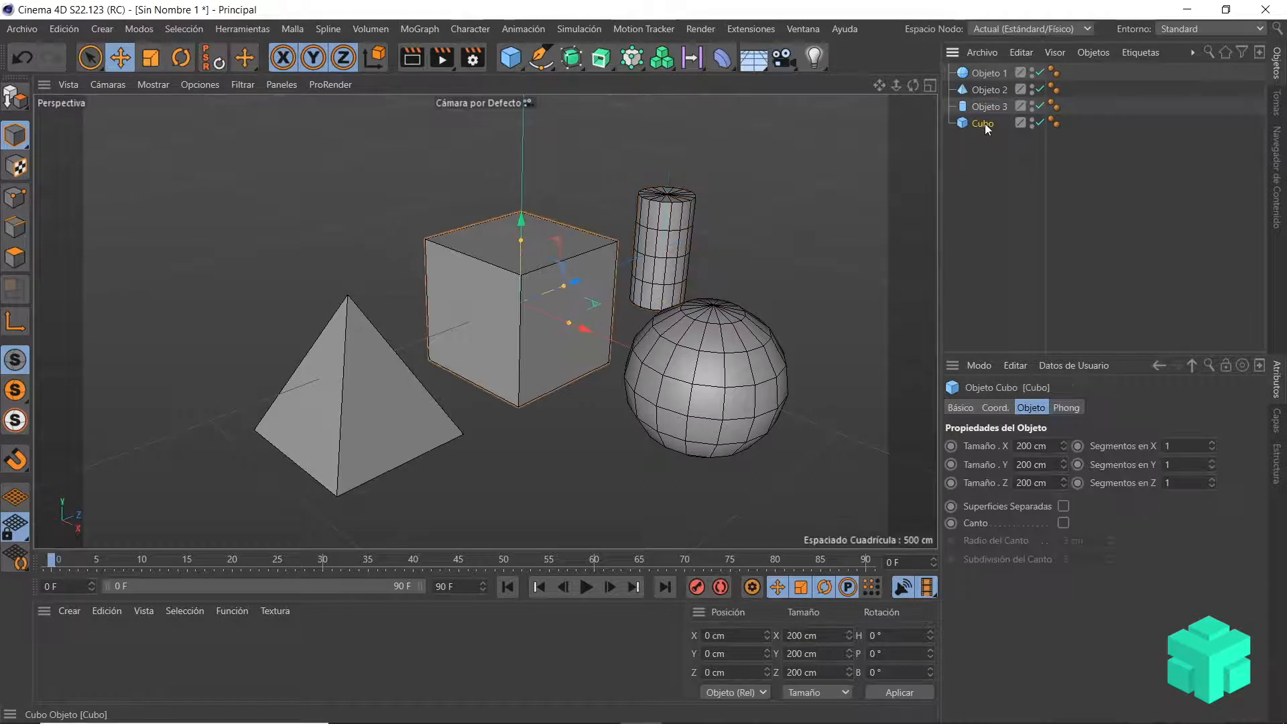
pyautogui.doubleClick(985, 123)
pyautogui.write('Objeto 4')
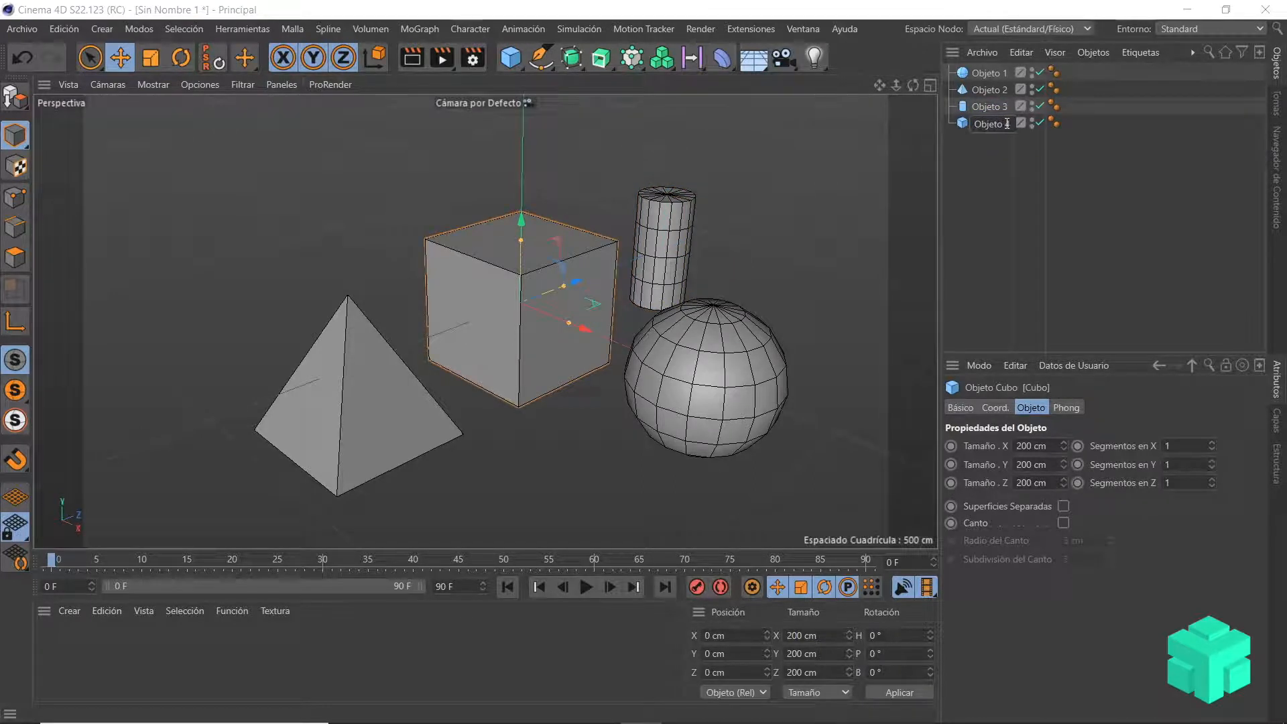
pyautogui.press('Return')
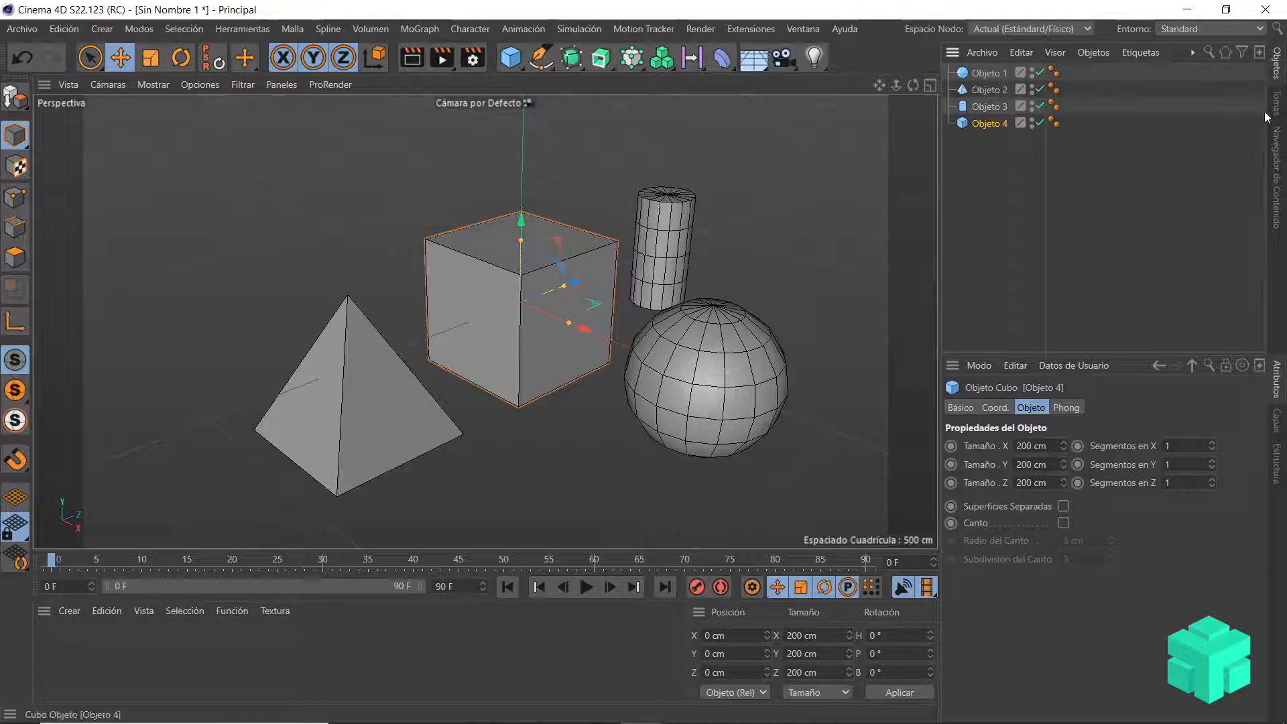
# Step: Group Objeto 1 to Objeto 4 under a null, expand its hierarchy, and undo the grouping
pyautogui.moveTo(994, 141); pyautogui.dragTo(967, 65)
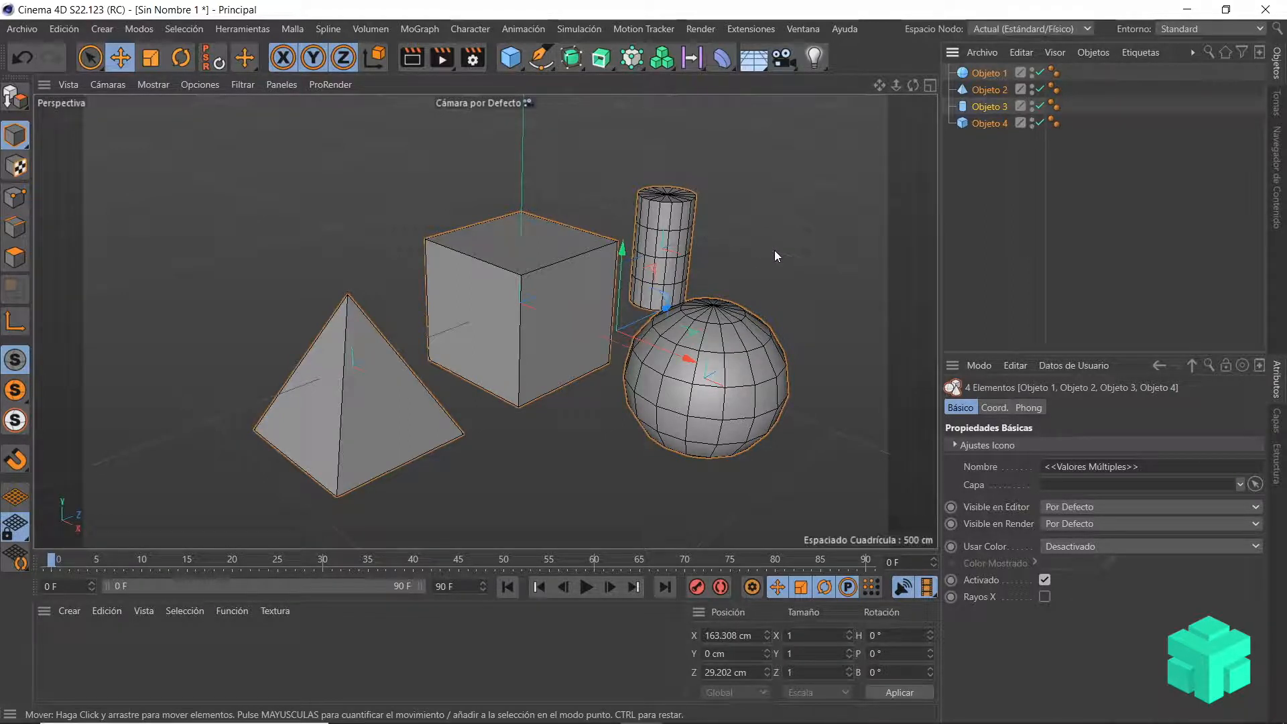
pyautogui.hotkey('alt', 'g')
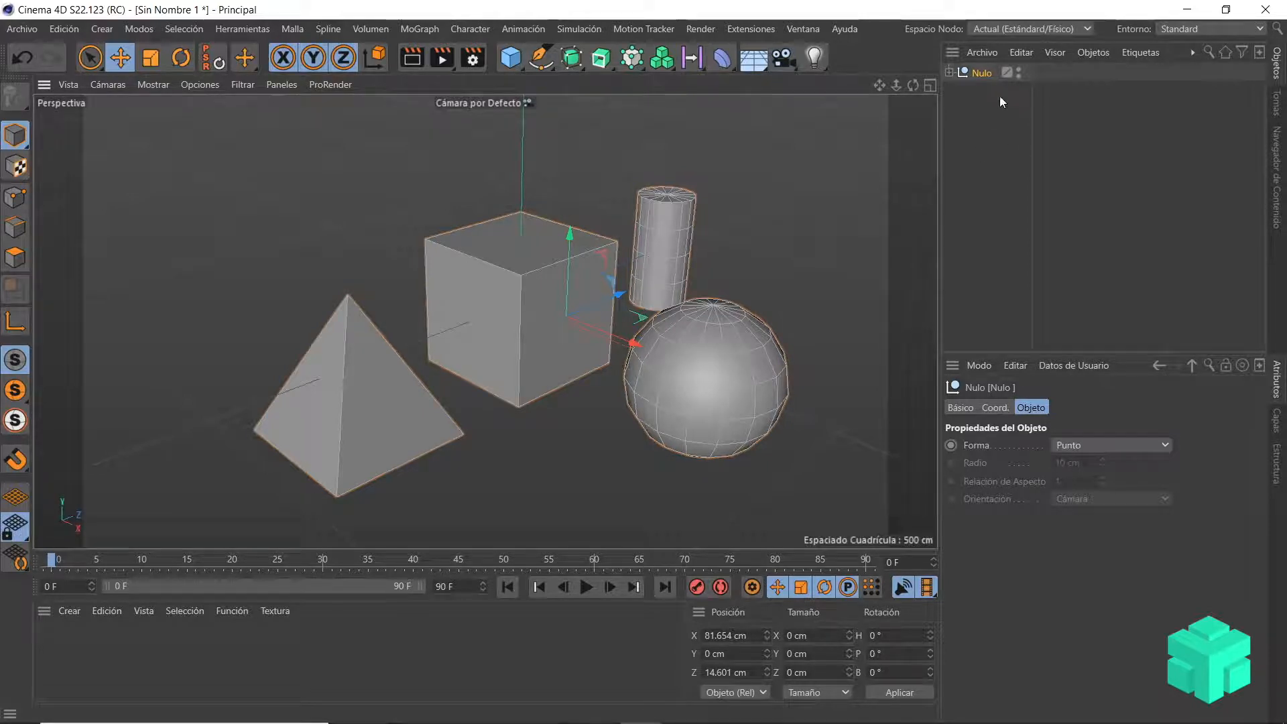
pyautogui.click(949, 73)
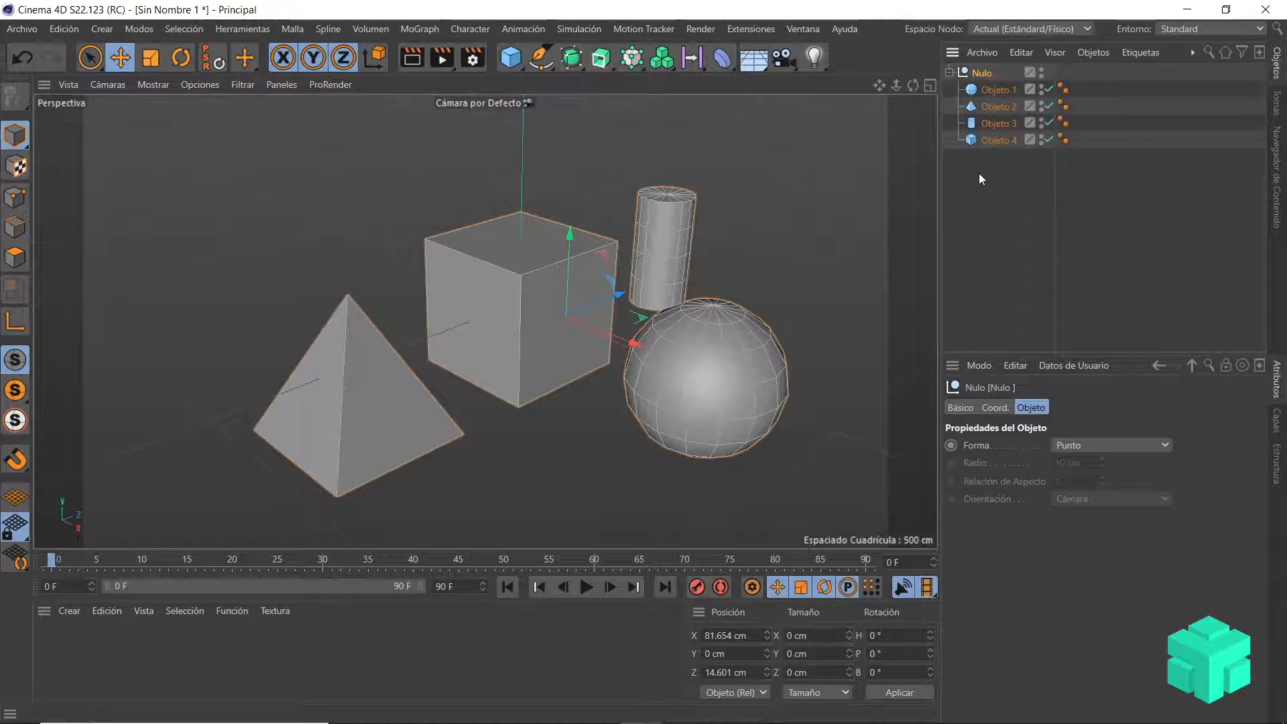
pyautogui.hotkey('shift', 'g')
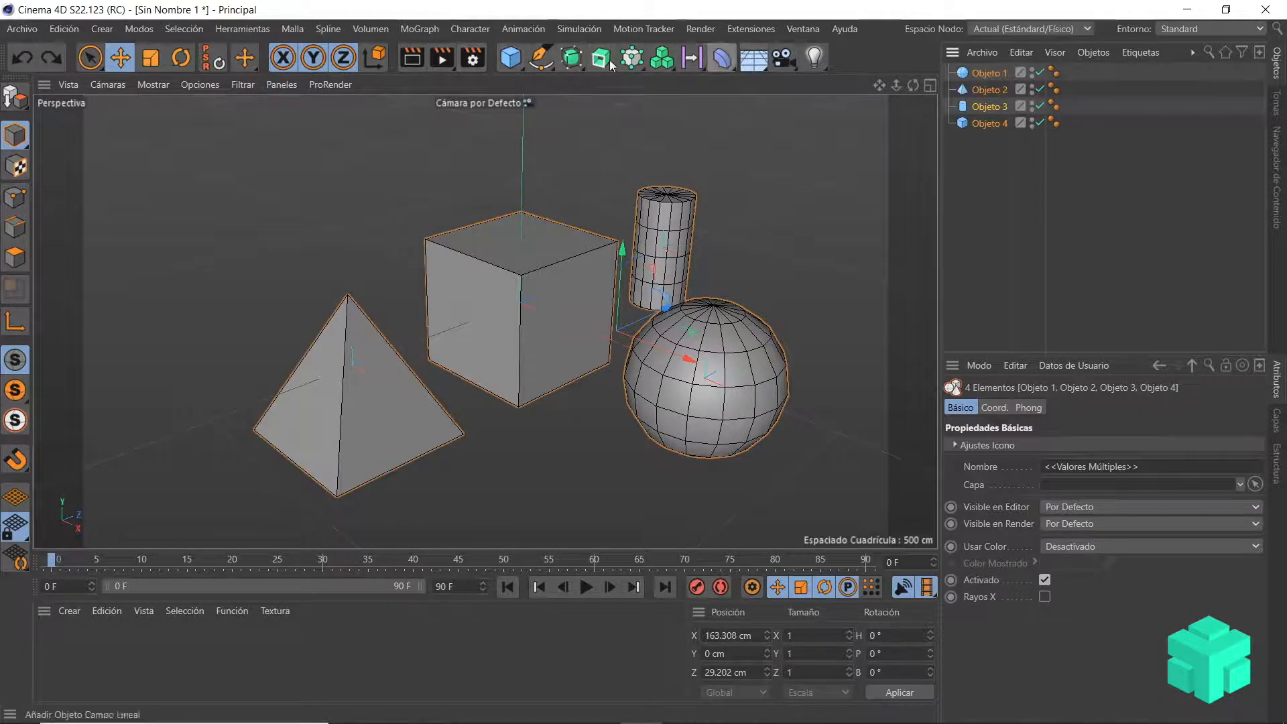
# Step: Add a Null (Nulo) object and make Objeto 1 to Objeto 4 its children
pyautogui.click(514, 63)
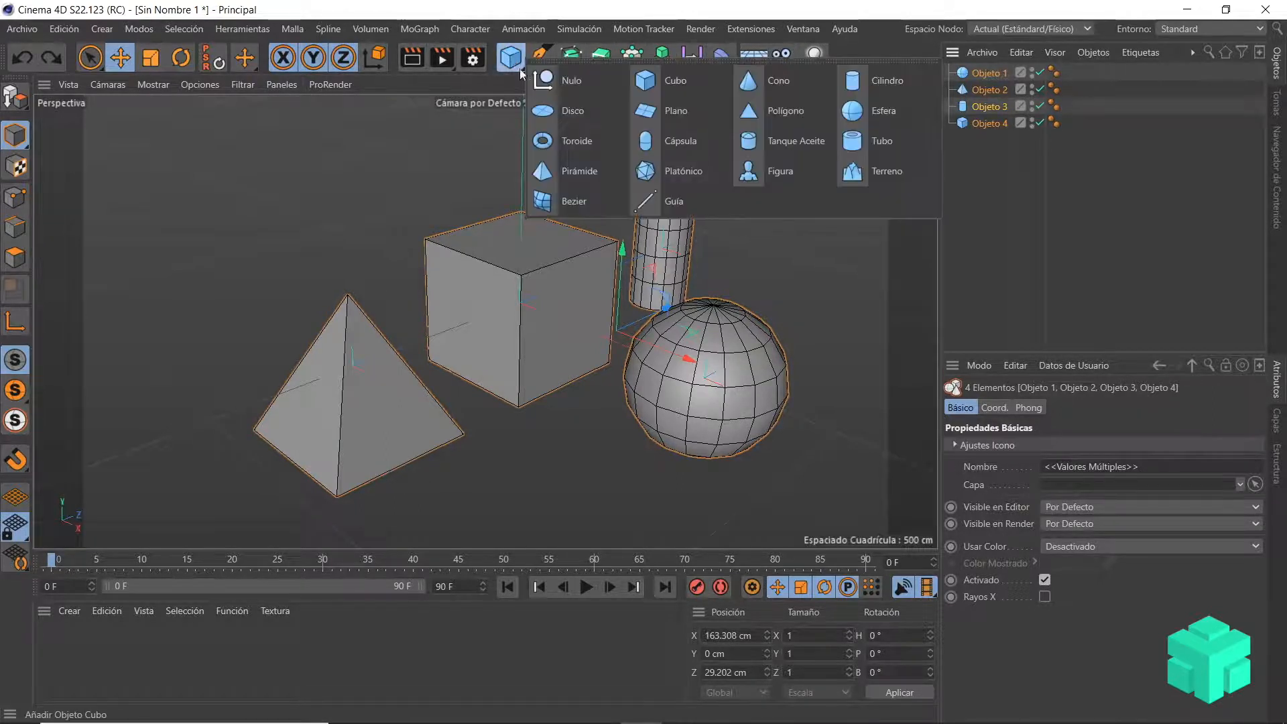
pyautogui.click(577, 81)
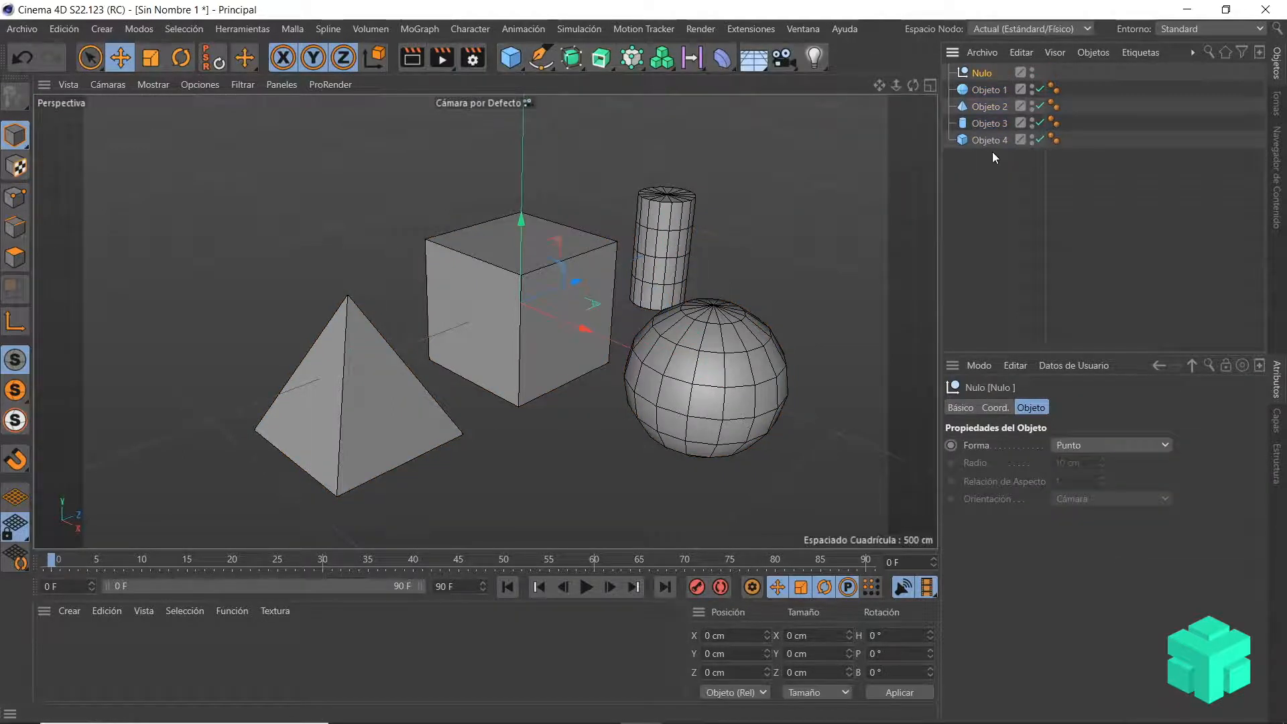
pyautogui.moveTo(995, 166); pyautogui.dragTo(975, 91)
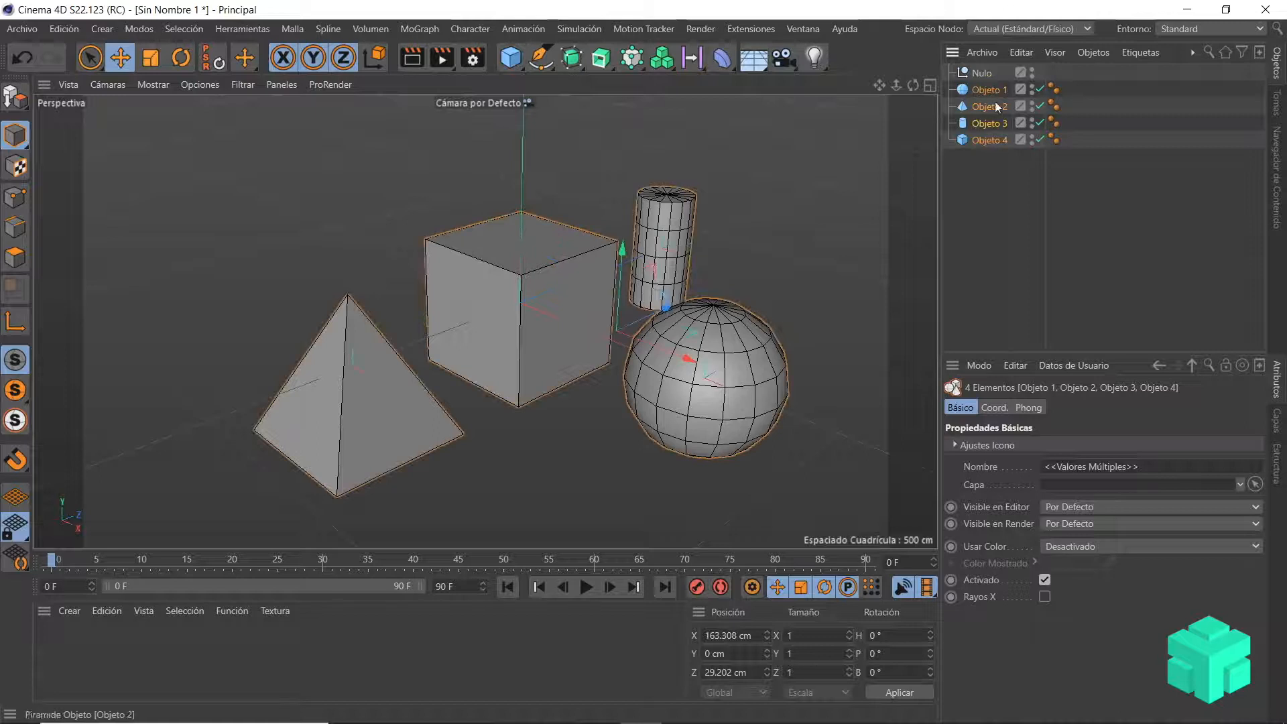
pyautogui.moveTo(988, 75); pyautogui.dragTo(987, 71)
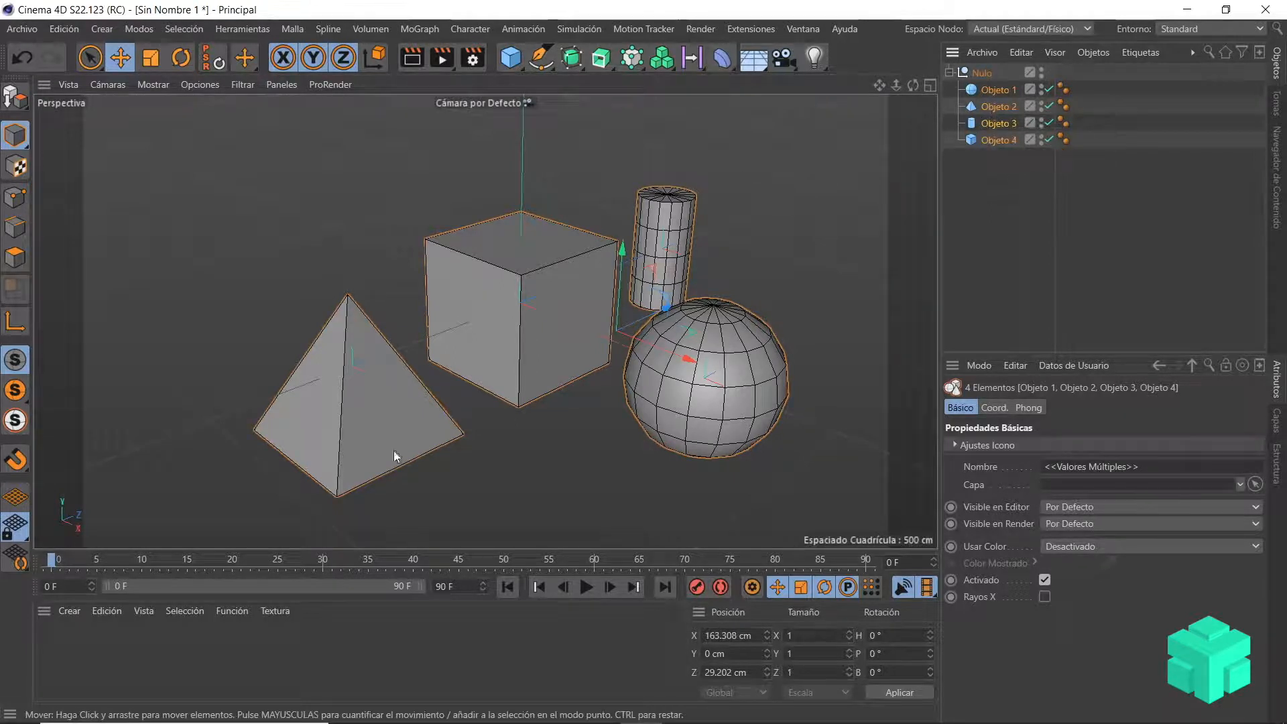
# Step: Rename the parent null as Grupo 1
pyautogui.click(990, 71)
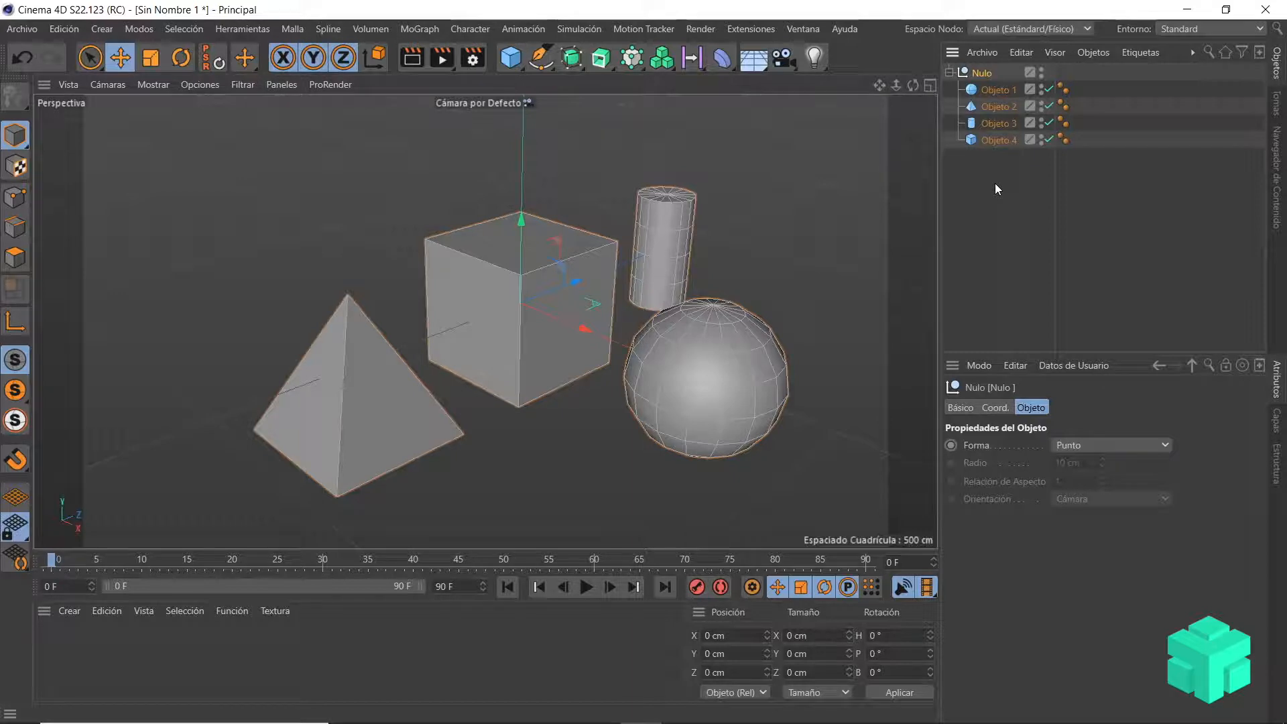
pyautogui.doubleClick(986, 74)
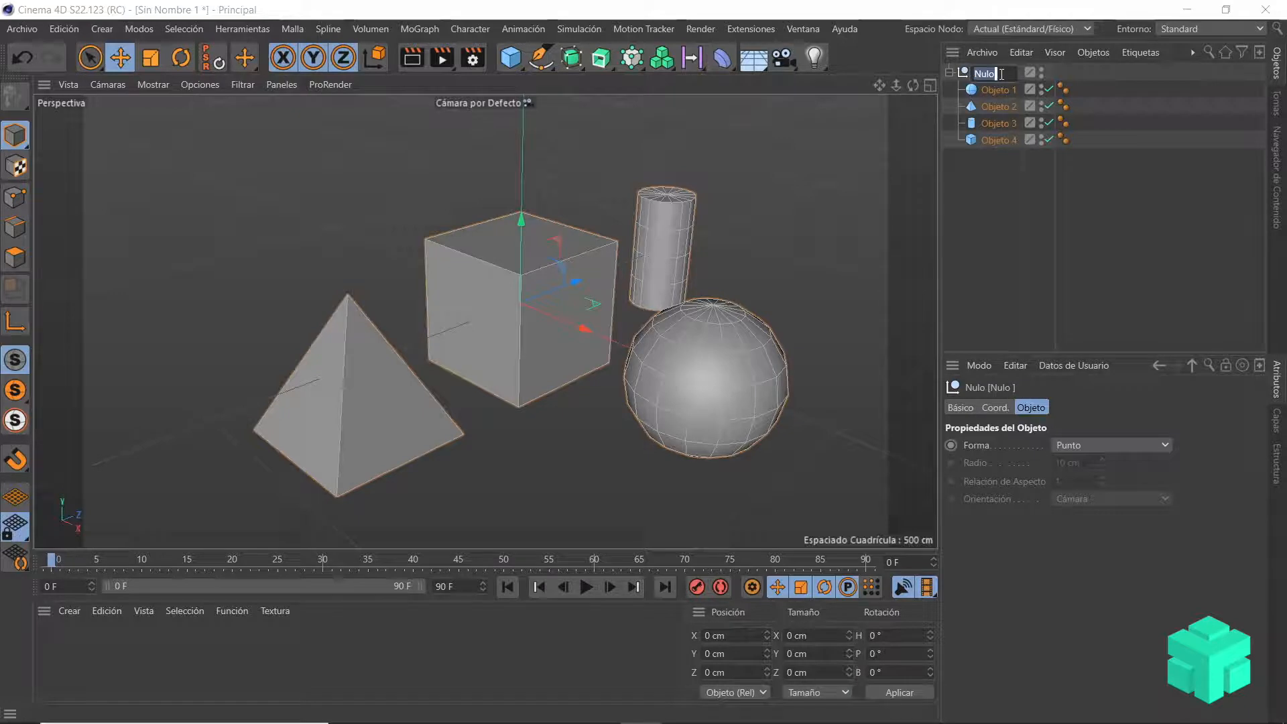
pyautogui.write('Grupo 1')
pyautogui.press('Return')
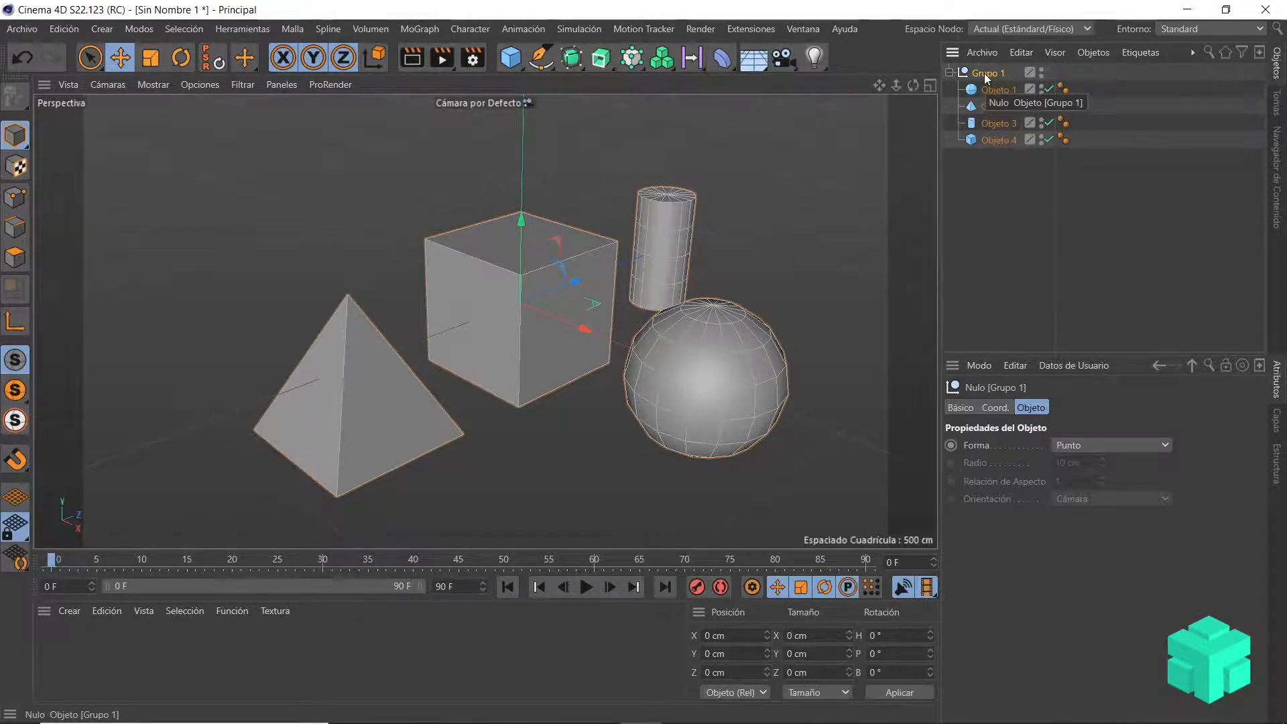
# Step: Scale the Grupo 1 null down slightly together with its four child objects
pyautogui.click(151, 59)
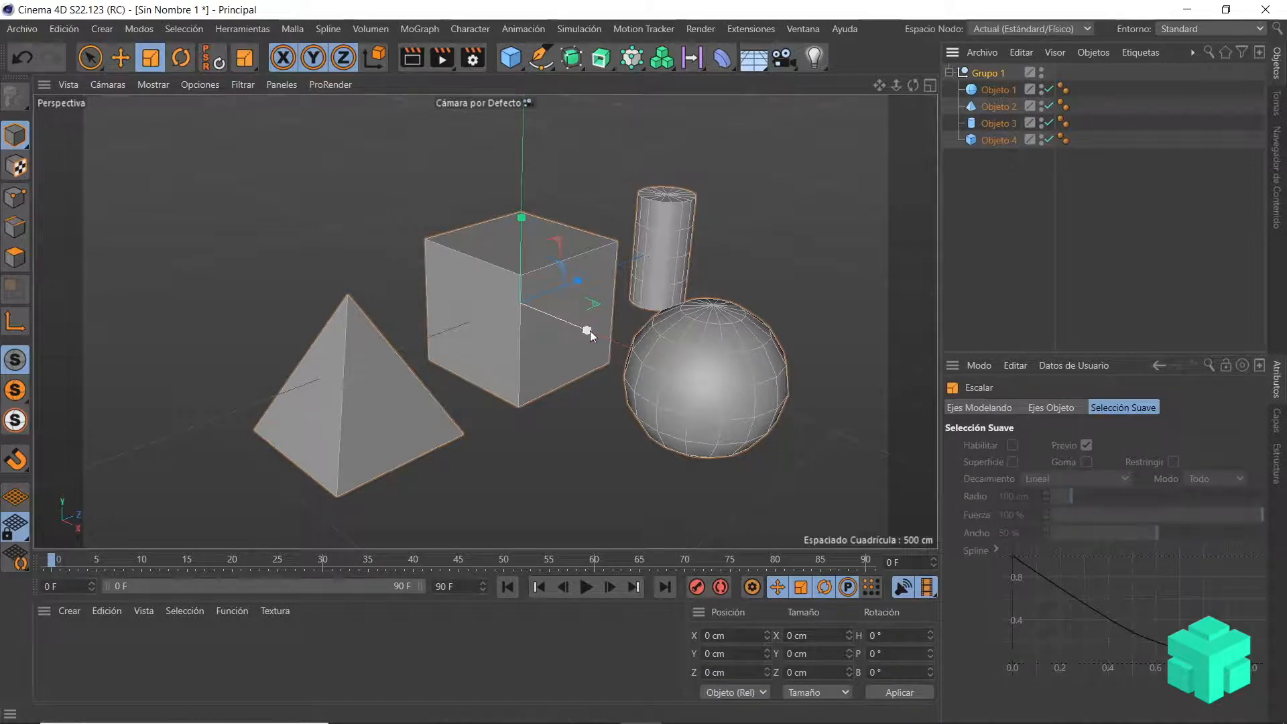
pyautogui.moveTo(588, 331)
pyautogui.mouseDown()
pyautogui.moveTo(620, 348)
pyautogui.moveTo(582, 336)
pyautogui.mouseUp()
pyautogui.moveTo(523, 216)
pyautogui.mouseDown()
pyautogui.moveTo(520, 150)
pyautogui.moveTo(536, 224)
pyautogui.mouseUp()
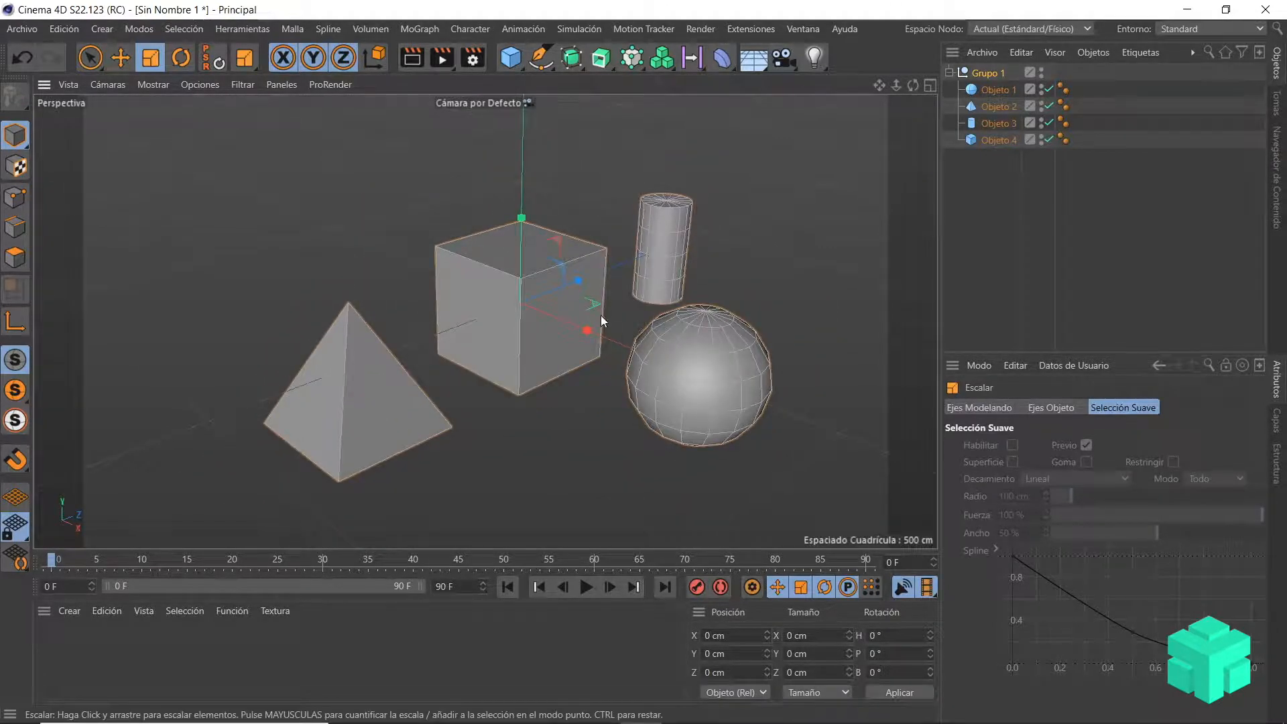
# Step: Scale the Grupo 1 null down further with its child objects and try to select the children of Objeto 2
pyautogui.moveTo(584, 280)
pyautogui.mouseDown()
pyautogui.moveTo(610, 268)
pyautogui.moveTo(572, 290)
pyautogui.mouseUp()
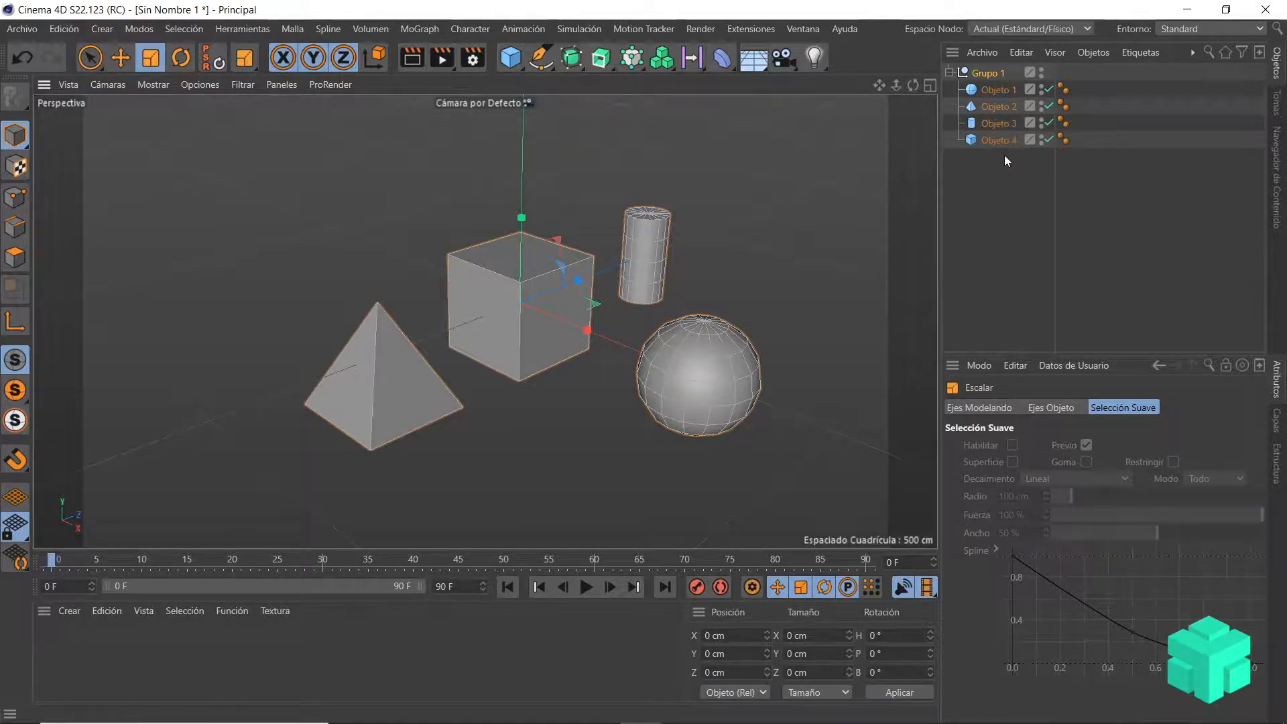
pyautogui.rightClick(992, 107)
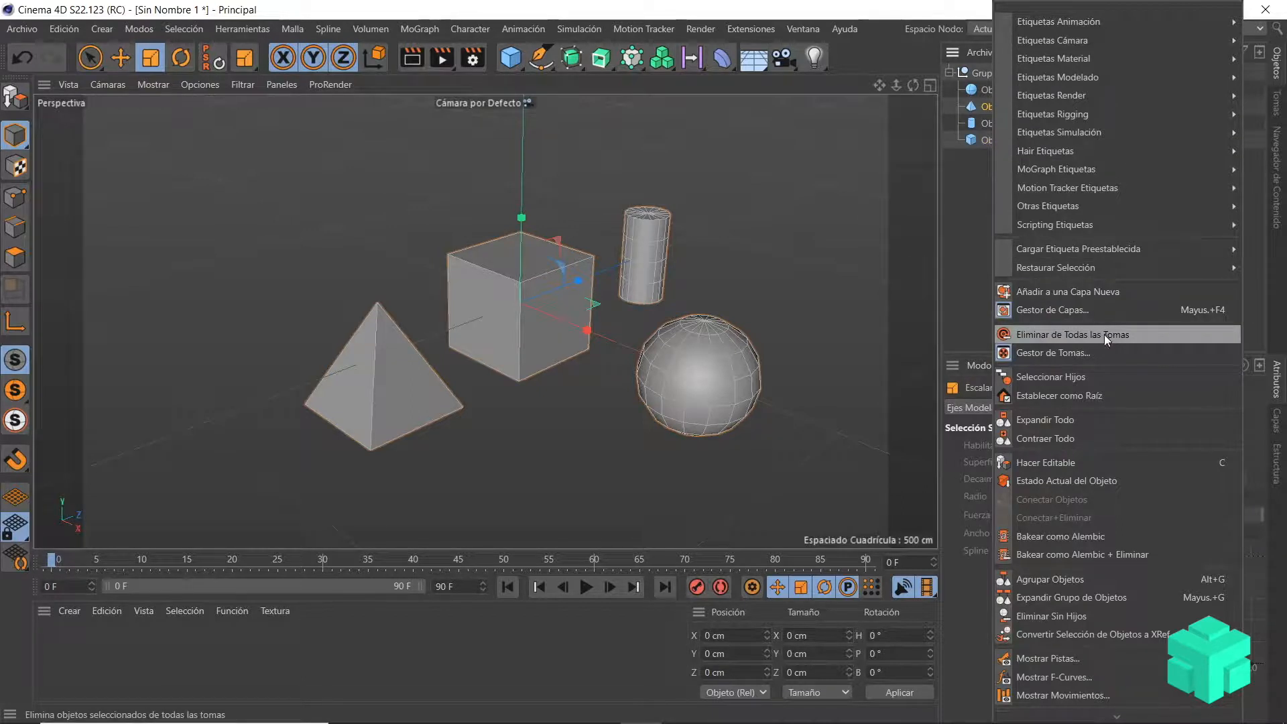
pyautogui.click(1102, 379)
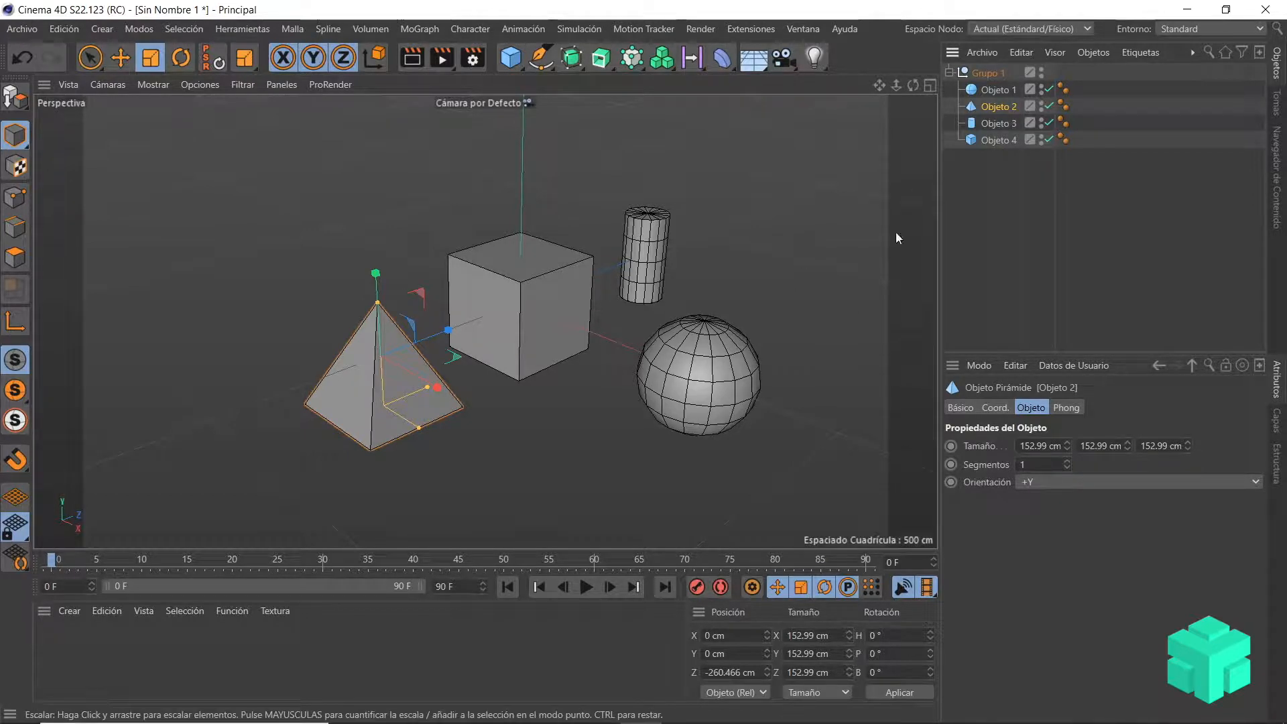
# Step: Scale Objeto 1 up to a radius of about 97.3 cm and scale Objeto 2 down slightly
pyautogui.click(993, 90)
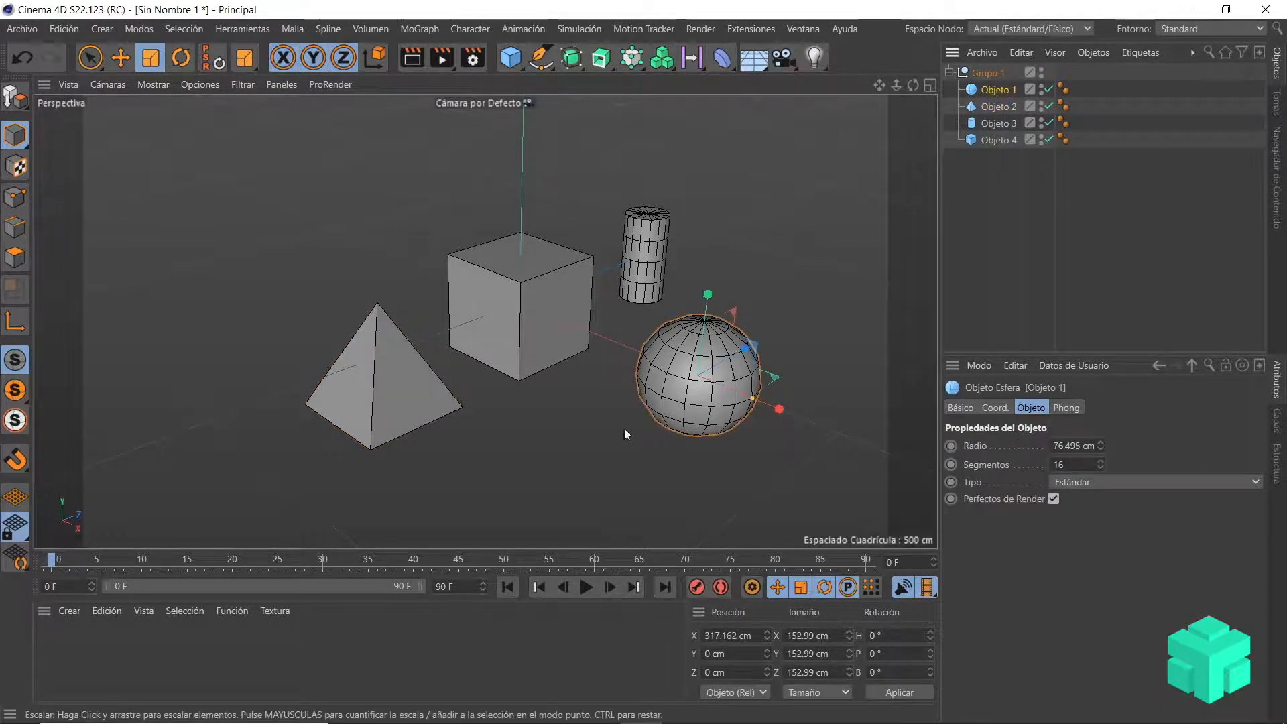
pyautogui.moveTo(708, 294); pyautogui.dragTo(722, 271)
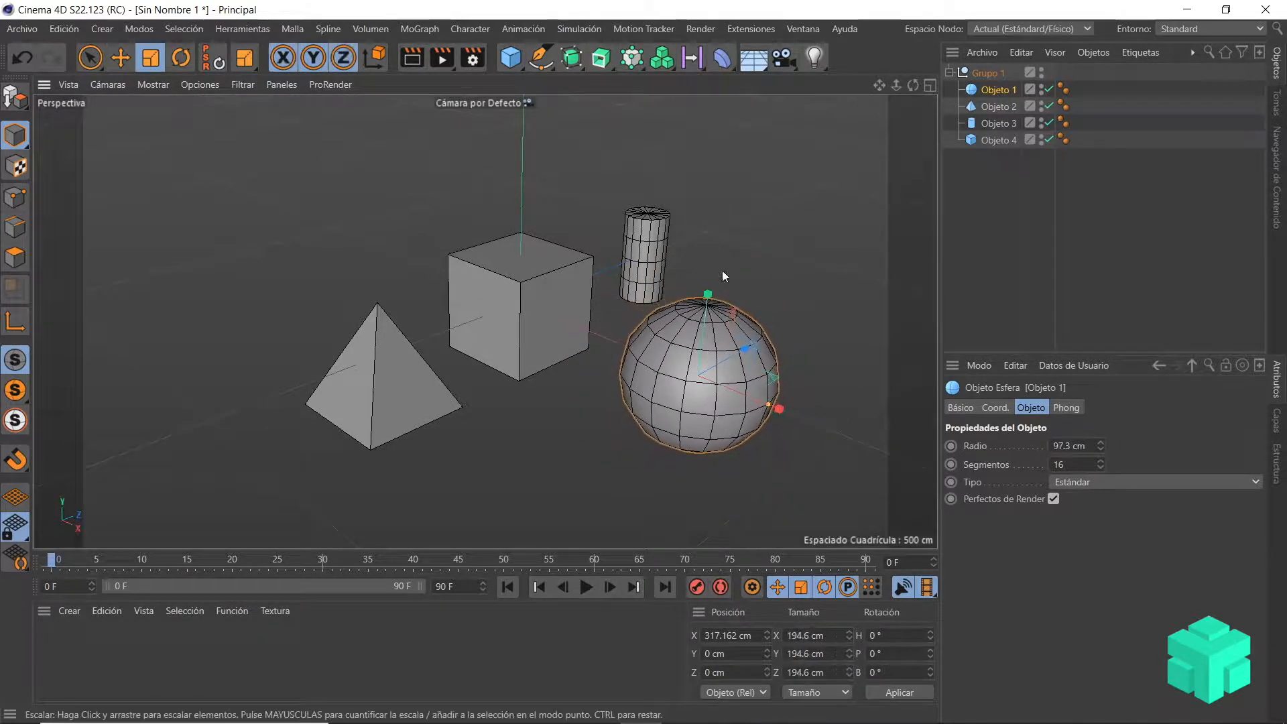
pyautogui.click(992, 108)
pyautogui.moveTo(376, 274); pyautogui.dragTo(374, 307)
# Step: Move Objeto 3 along X to about 8.4 cm and Objeto 4 along X to about -91.2 cm
pyautogui.click(996, 123)
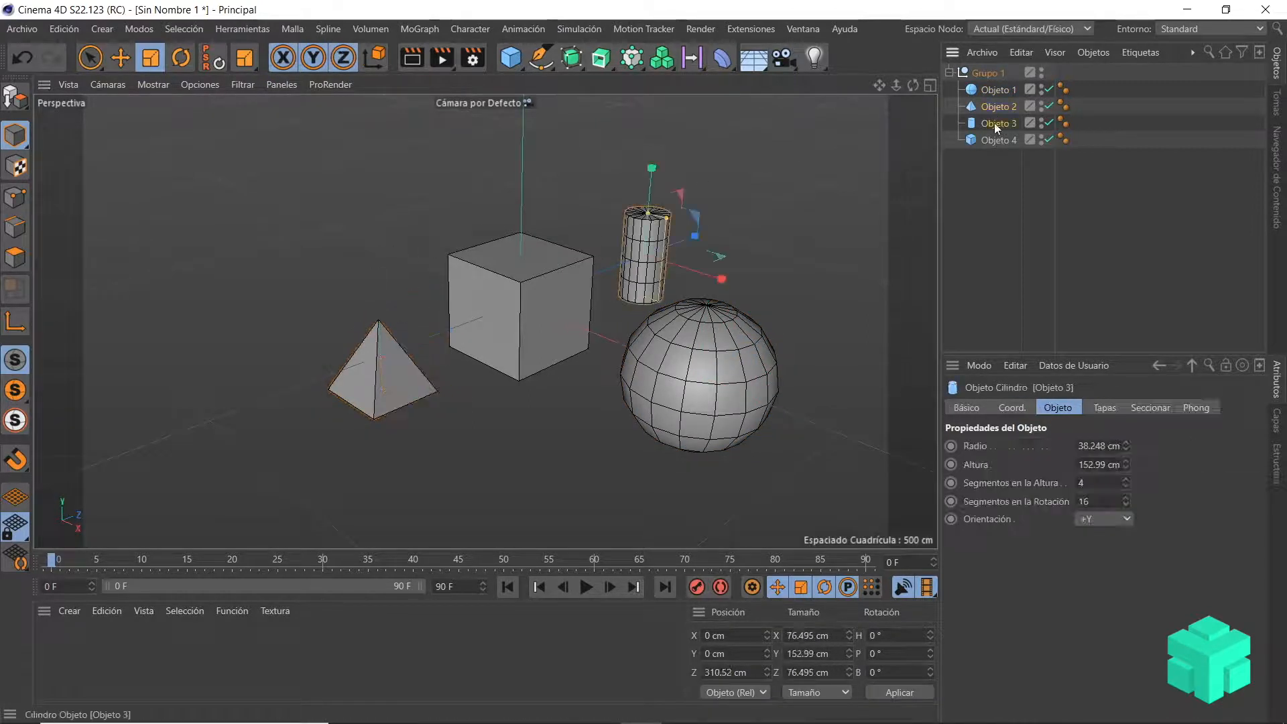
pyautogui.click(122, 58)
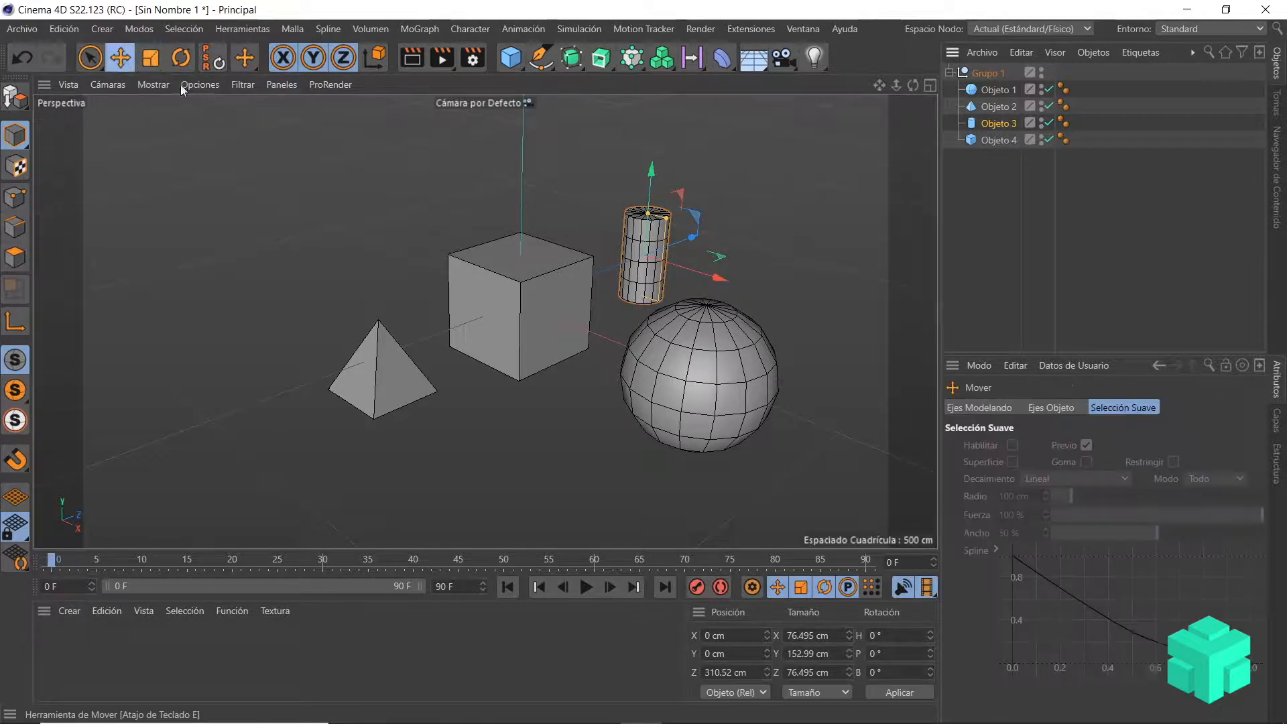
pyautogui.moveTo(716, 279); pyautogui.dragTo(714, 287)
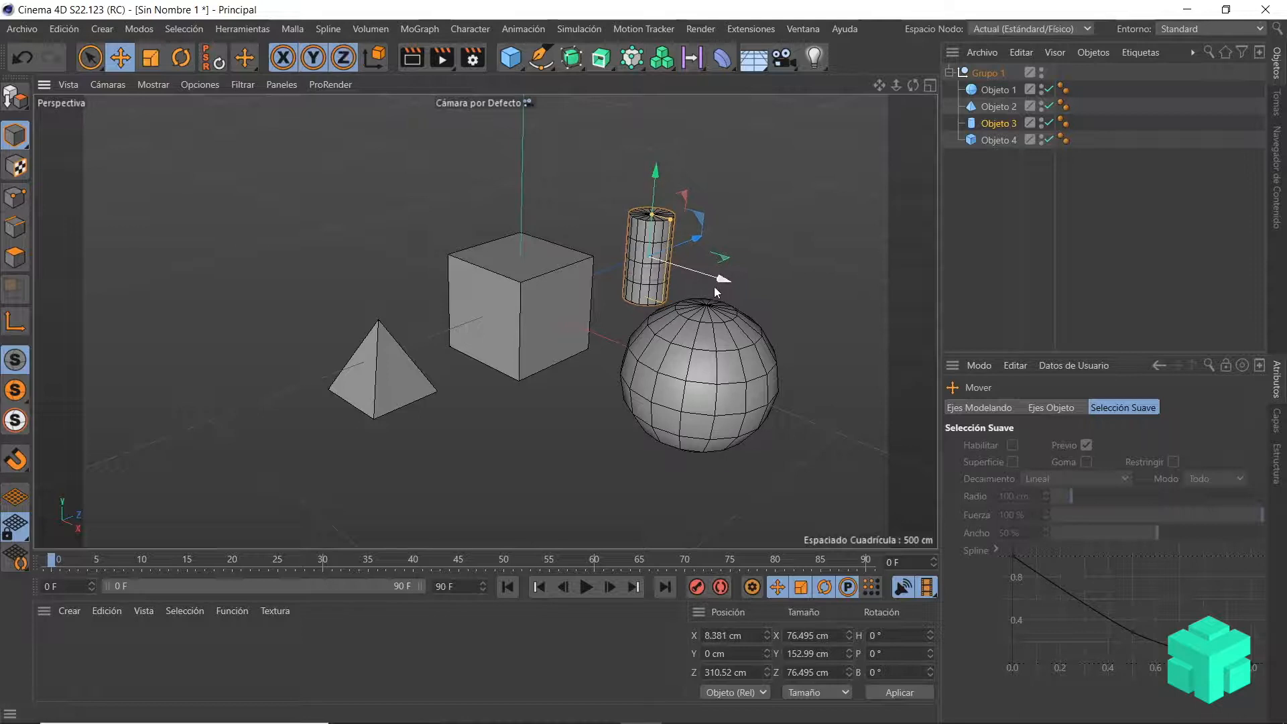
pyautogui.click(997, 140)
pyautogui.moveTo(580, 330); pyautogui.dragTo(534, 325)
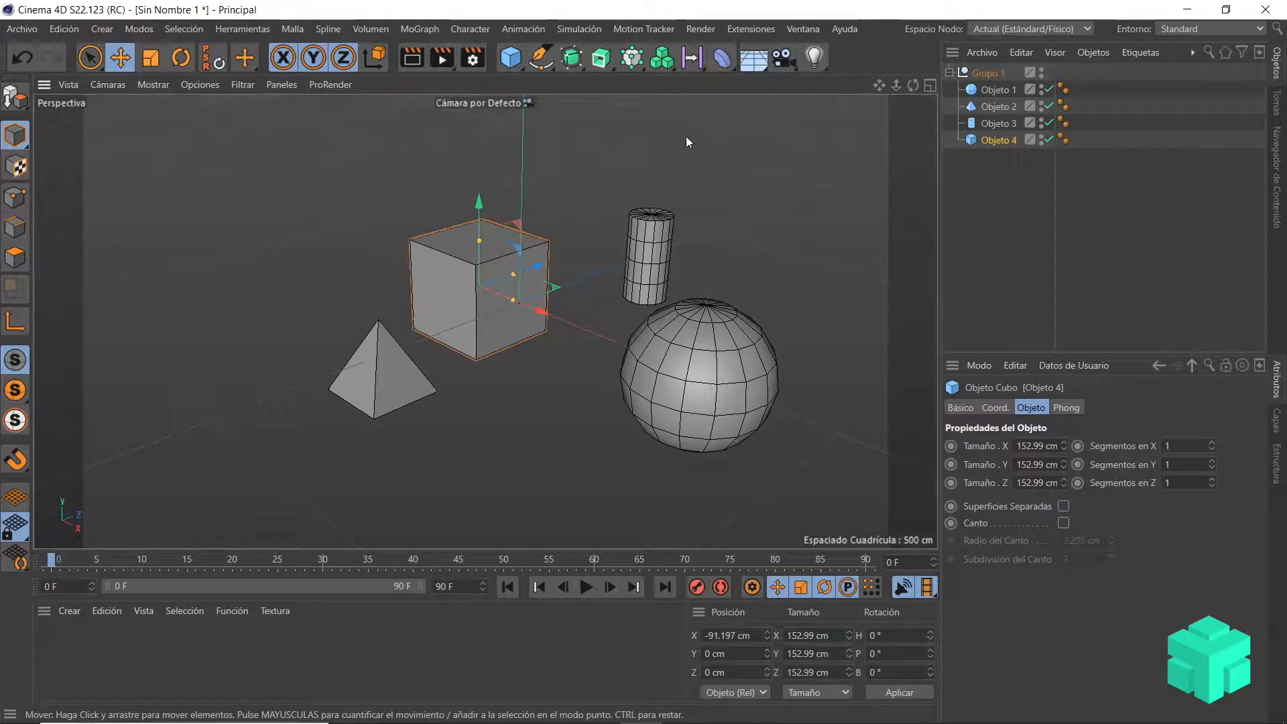
# Step: Delete Grupo 1 with all its child objects and add a new cube to the empty scene
pyautogui.click(990, 73)
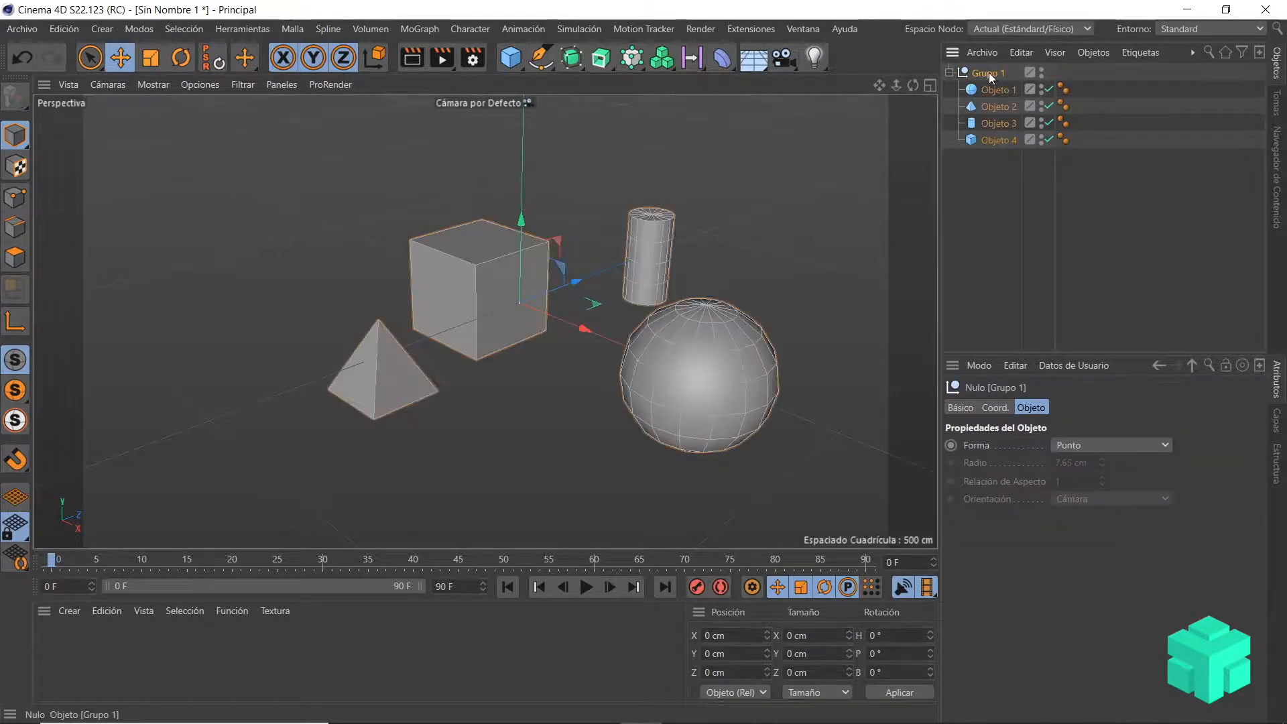
pyautogui.press('Delete')
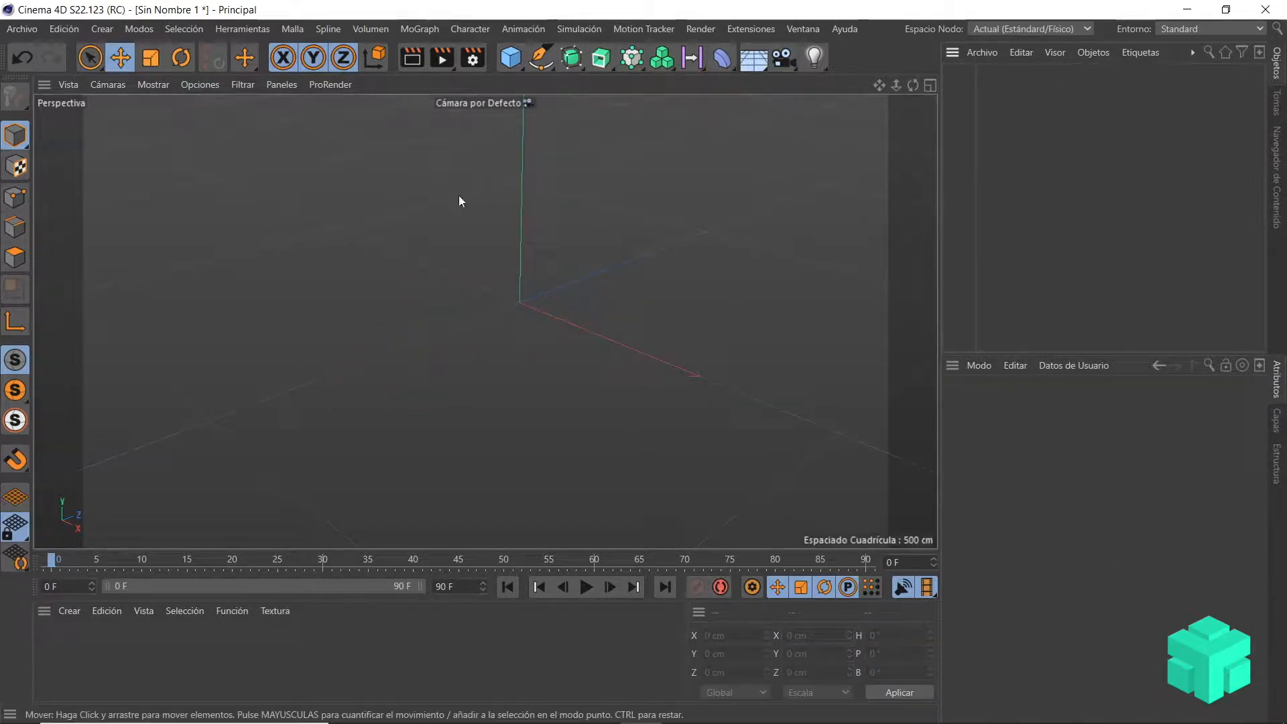
pyautogui.click(511, 62)
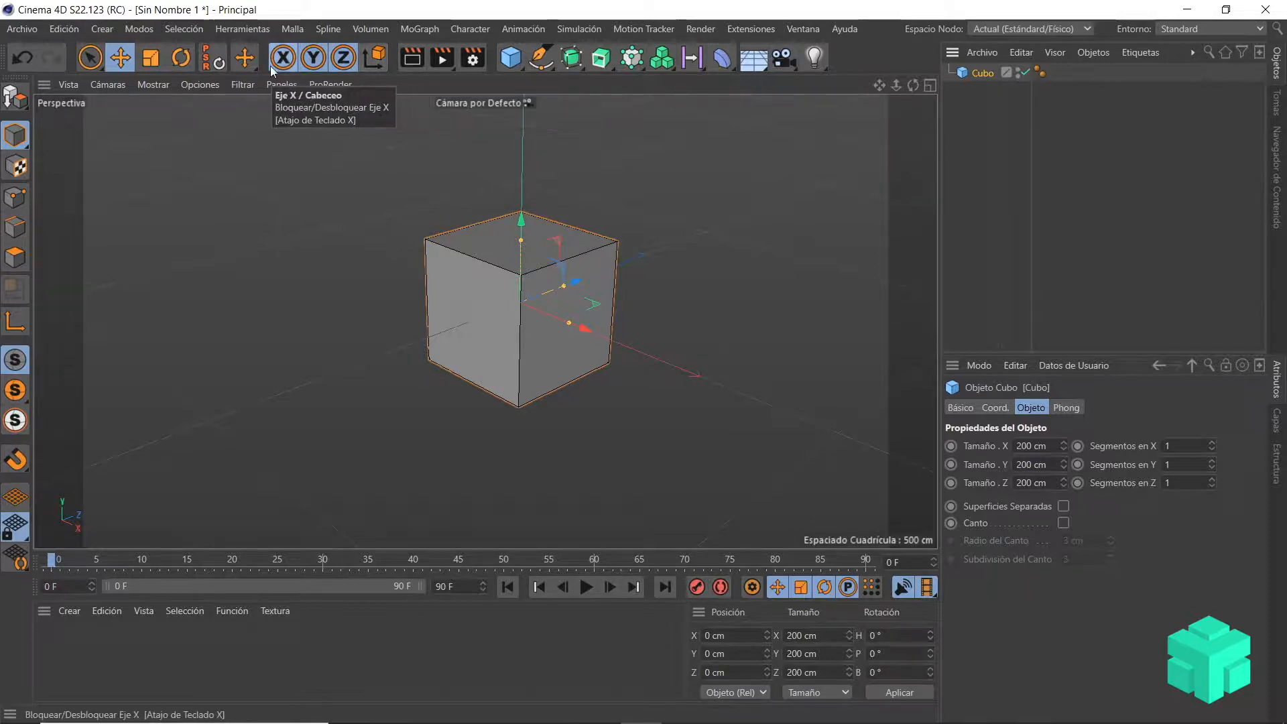
# Step: Switch the coordinate system between global and object several times, finishing on object coordinates
pyautogui.click(377, 58)
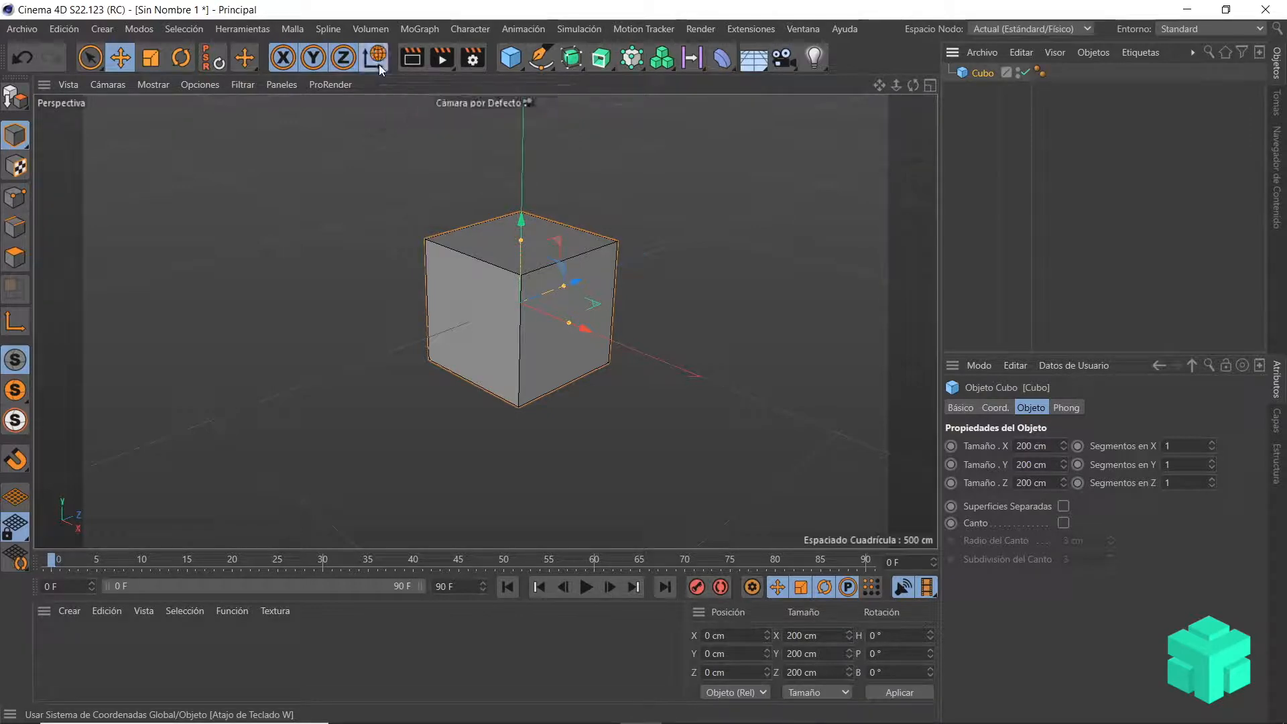
pyautogui.click(379, 64)
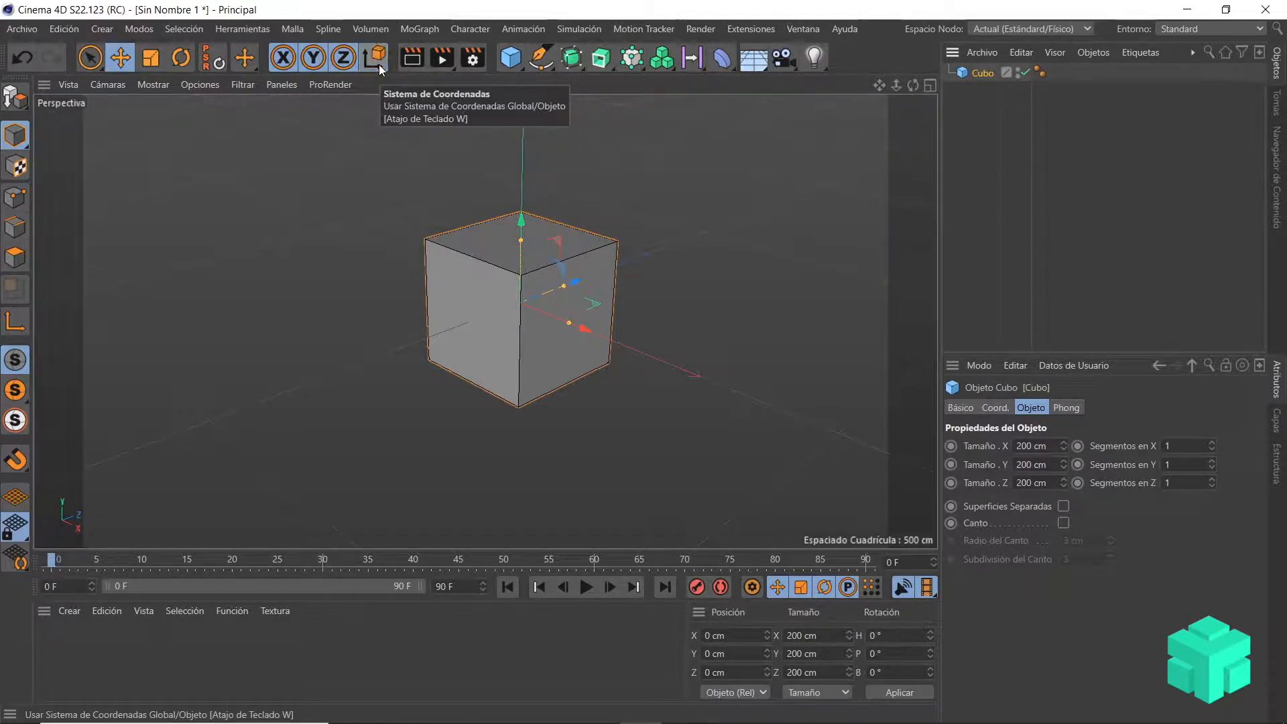
pyautogui.click(379, 64)
pyautogui.click(380, 64)
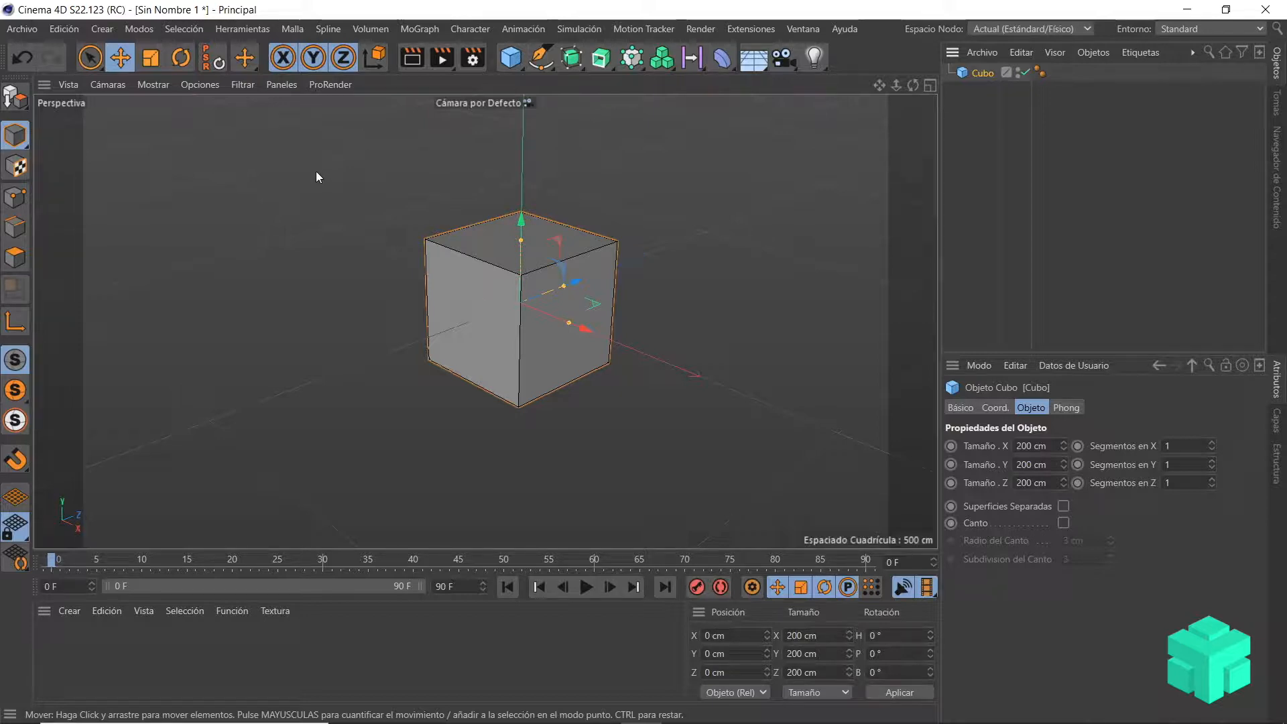
pyautogui.click(378, 62)
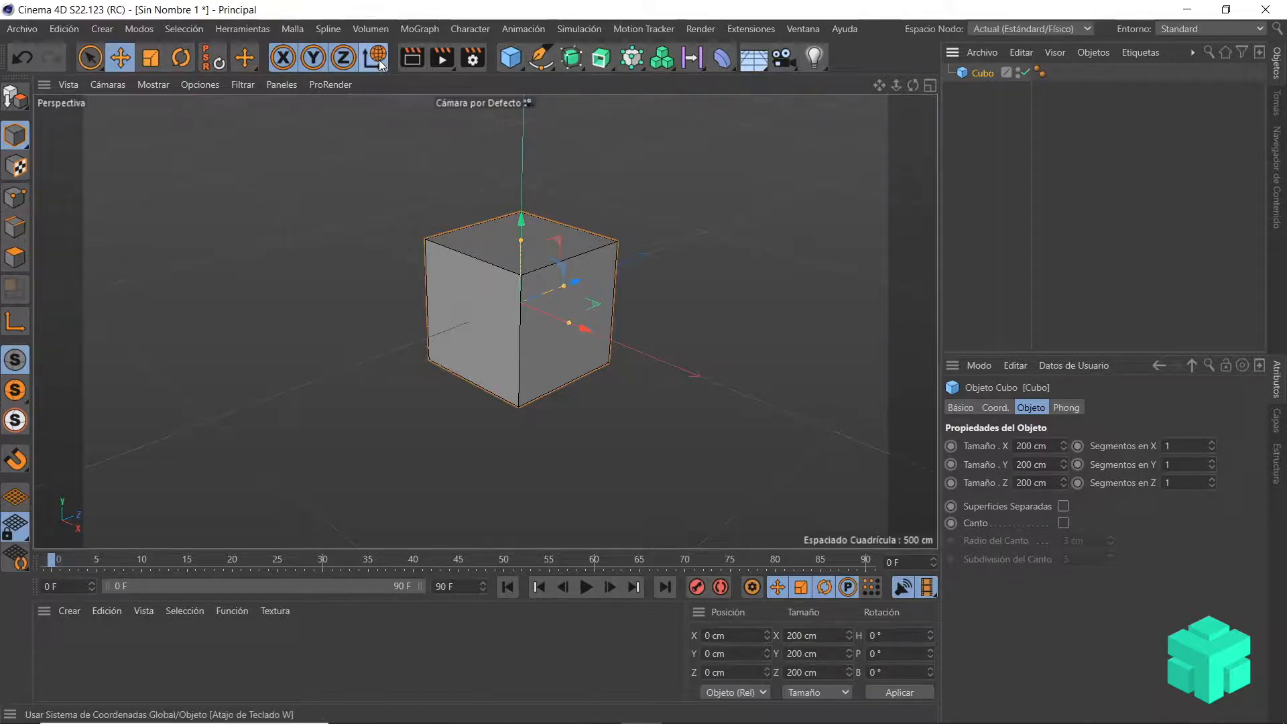
pyautogui.click(378, 62)
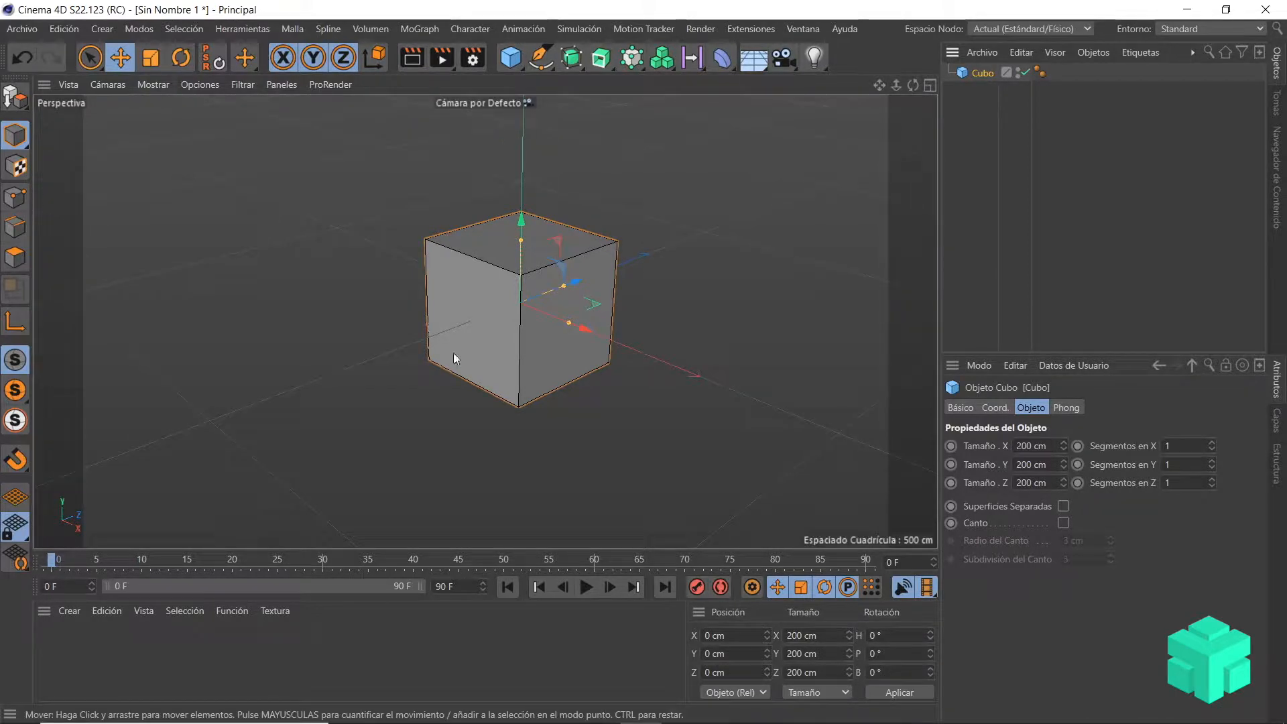
# Step: Rotate the cube to a heading of about -28.3° and move it along its own X axis to about X -5.2, Z 2.8 cm
pyautogui.click(181, 59)
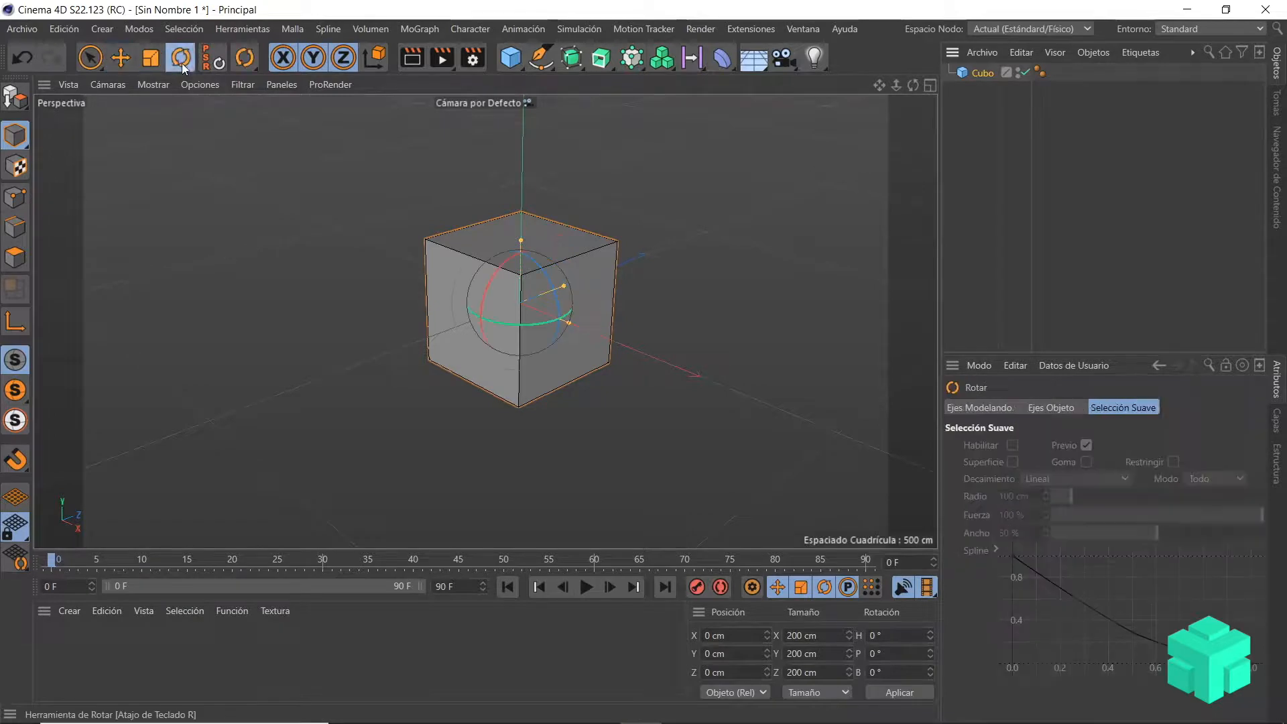
pyautogui.moveTo(540, 322); pyautogui.dragTo(509, 329)
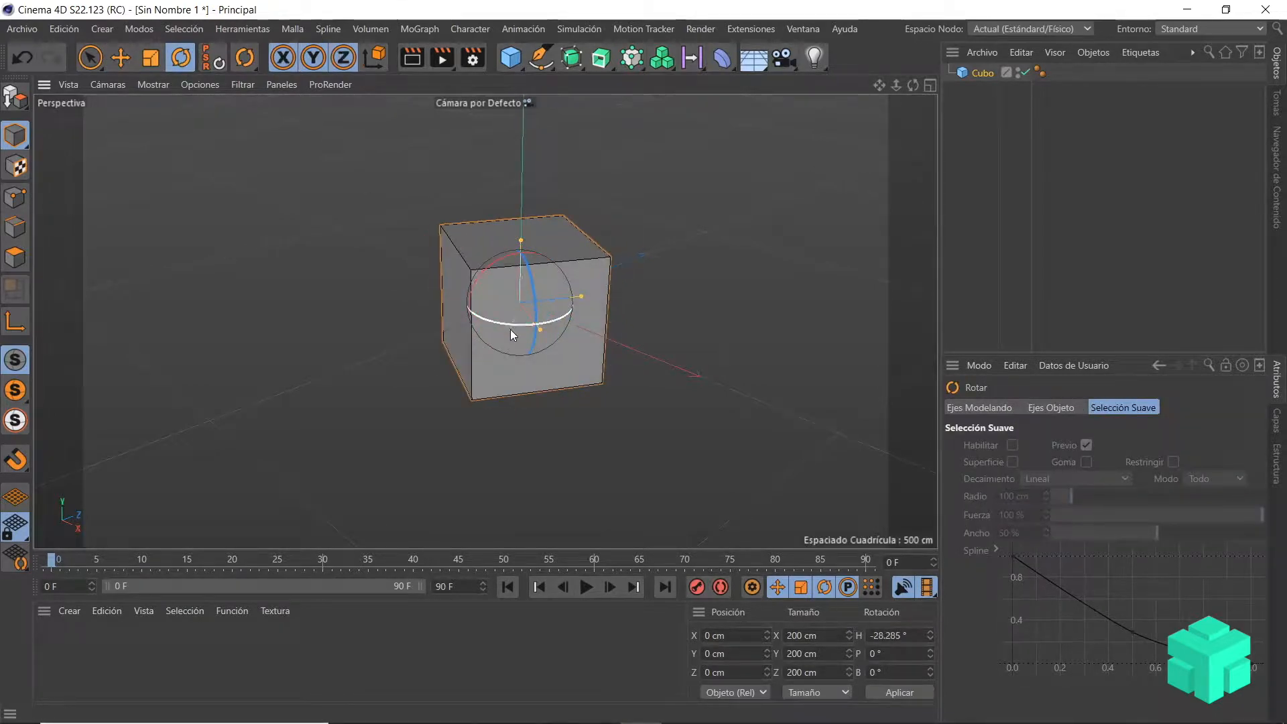
pyautogui.click(126, 57)
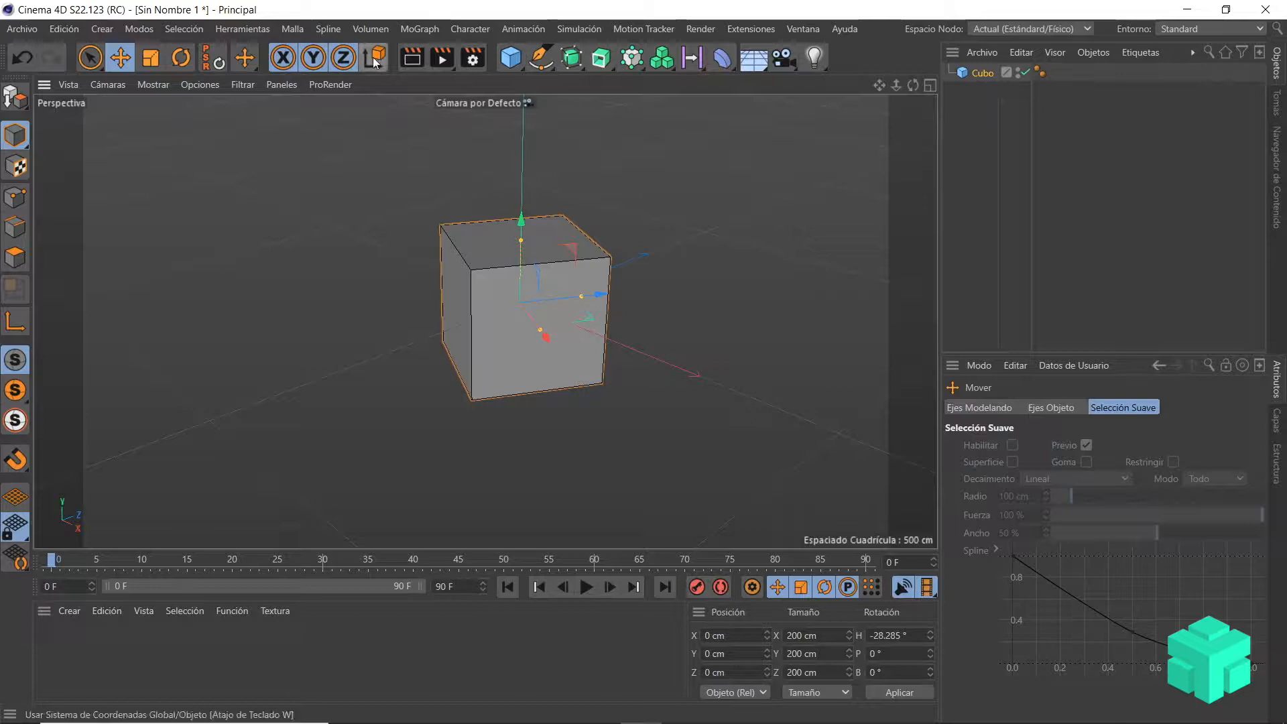
pyautogui.moveTo(529, 315)
pyautogui.mouseDown()
pyautogui.moveTo(601, 484)
pyautogui.moveTo(427, 181)
pyautogui.moveTo(529, 315)
pyautogui.mouseUp()
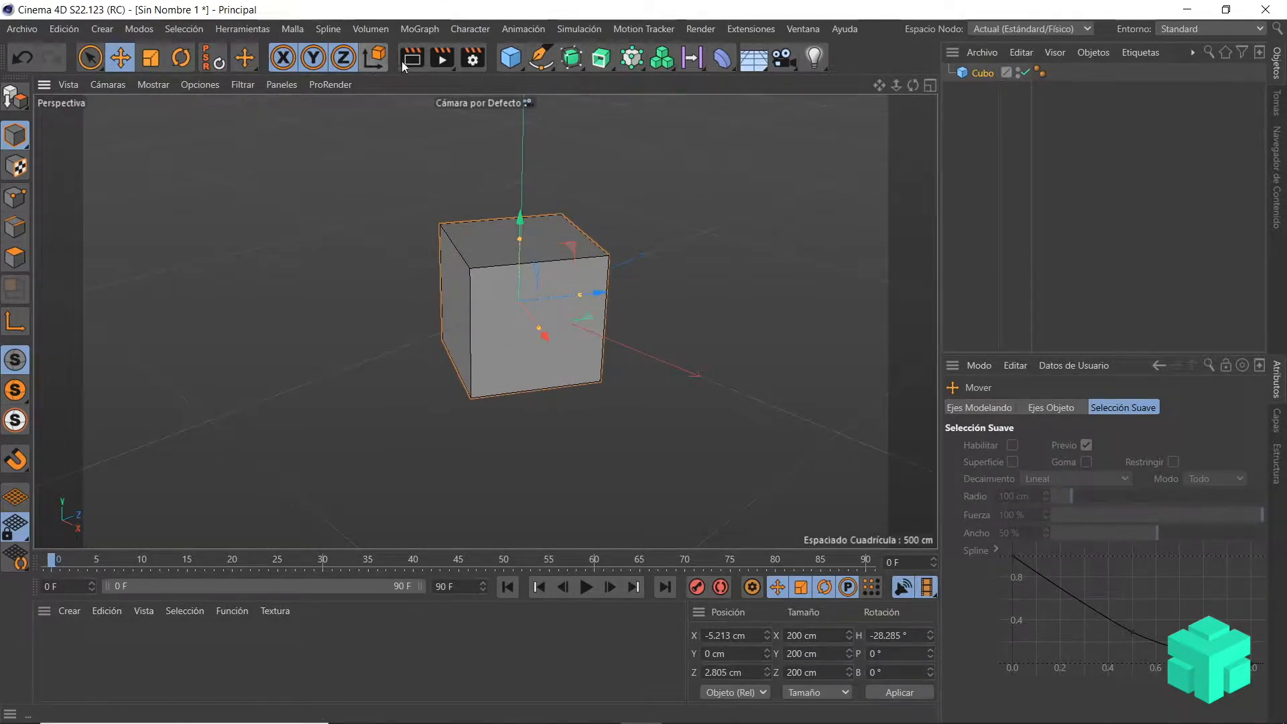
# Step: Move the cube along the global X and Z axes, and in object coordinates along its own Z axis, to about X 3, Z -6.9 cm
pyautogui.click(379, 61)
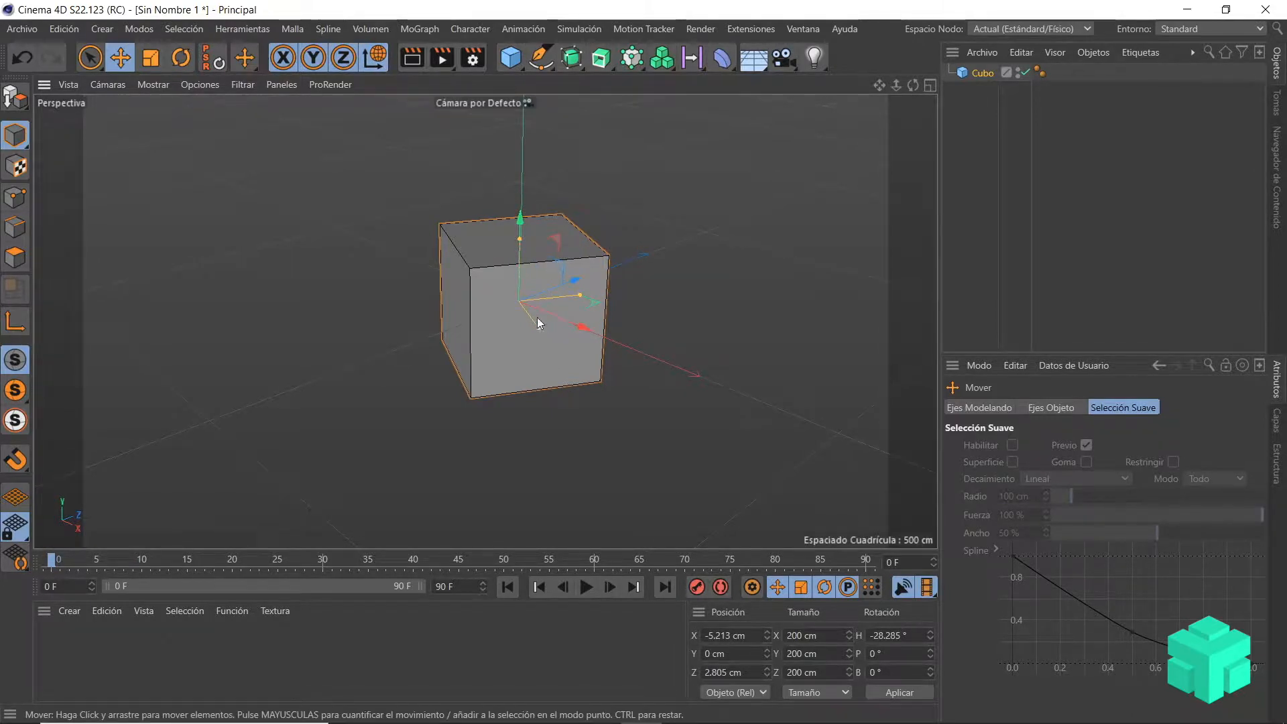
pyautogui.moveTo(566, 320); pyautogui.dragTo(540, 341)
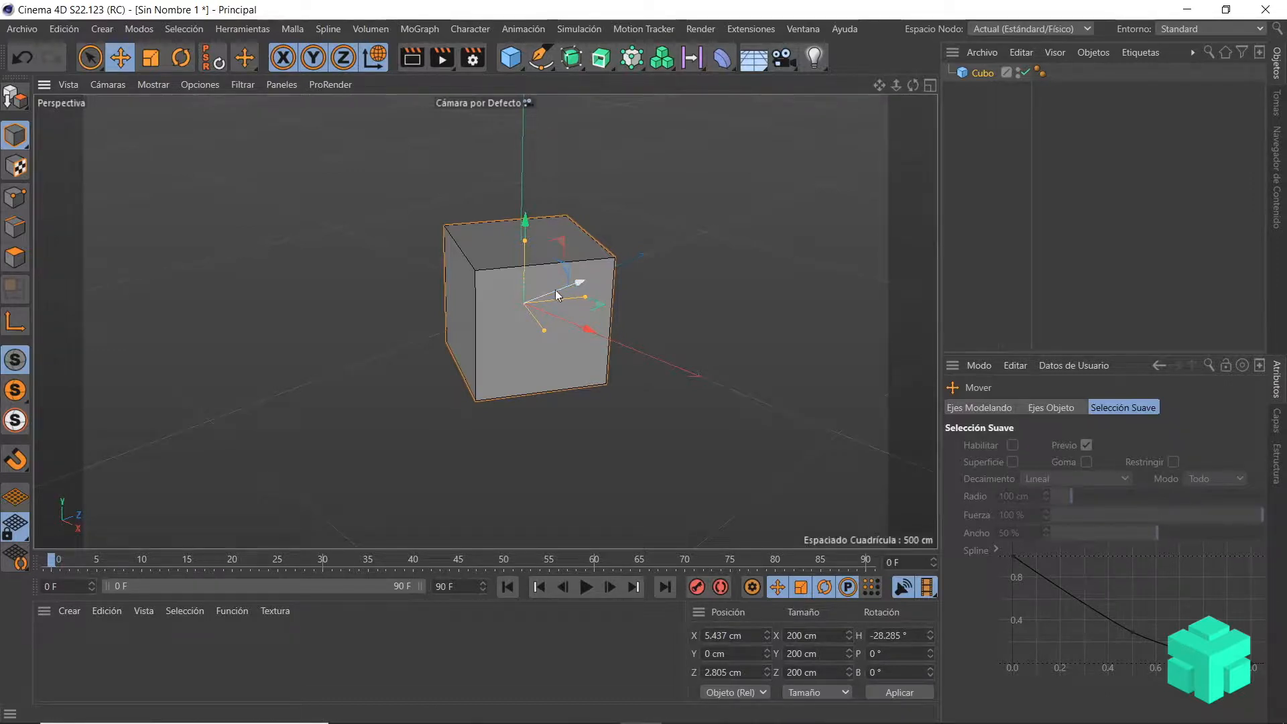
pyautogui.moveTo(557, 290); pyautogui.dragTo(513, 331)
pyautogui.click(382, 61)
pyautogui.moveTo(602, 299); pyautogui.dragTo(542, 315)
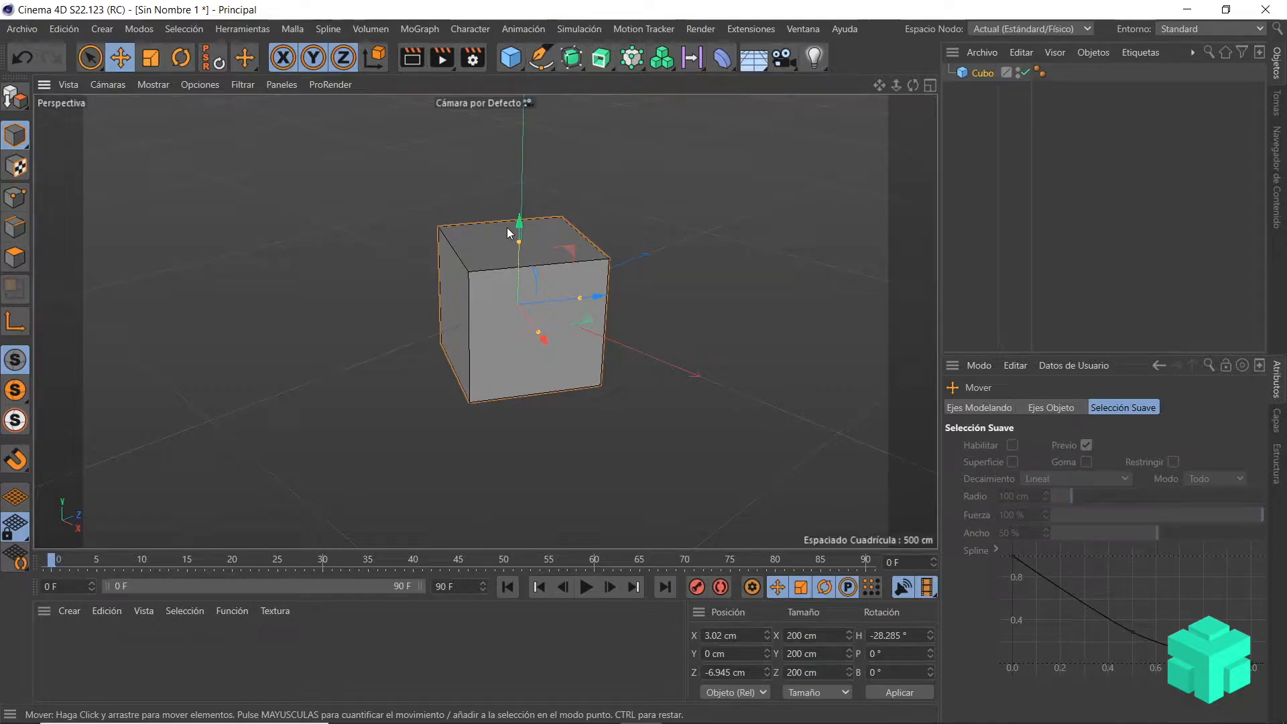
# Step: Hide and show the cube in the viewport repeatedly by cycling its visibility states, finishing on the default state
pyautogui.click(1017, 70)
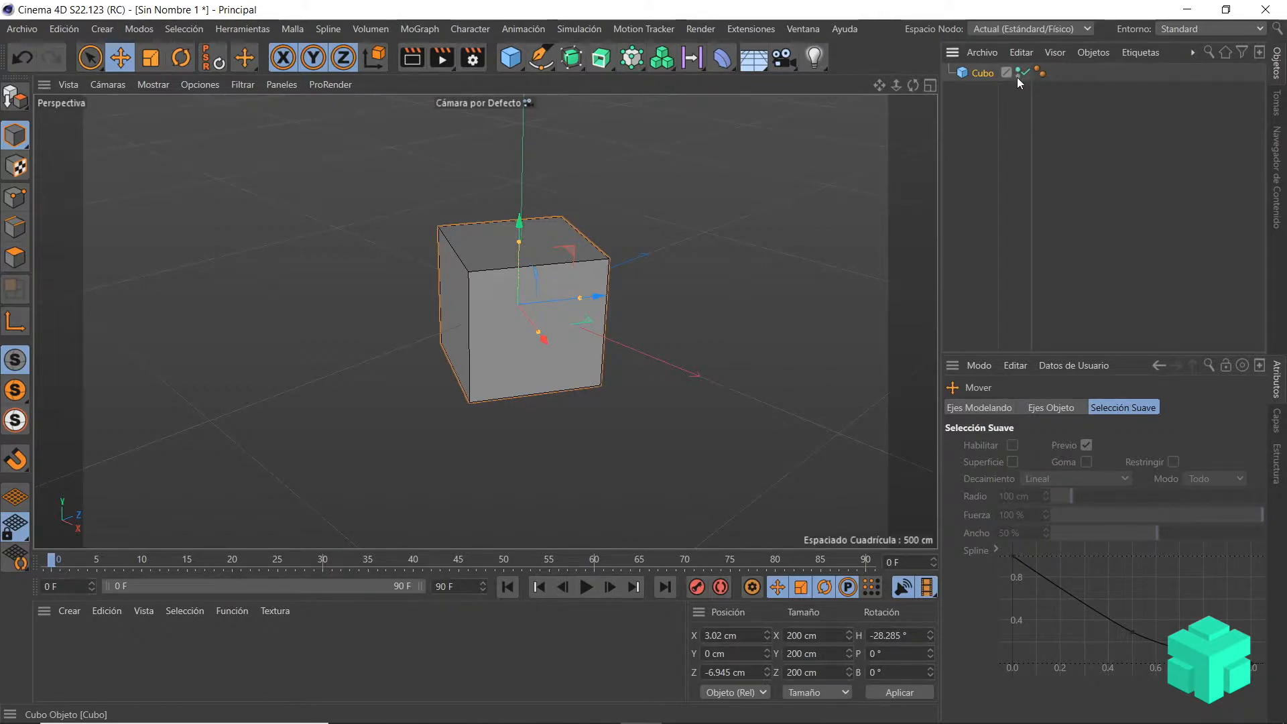
pyautogui.click(1017, 71)
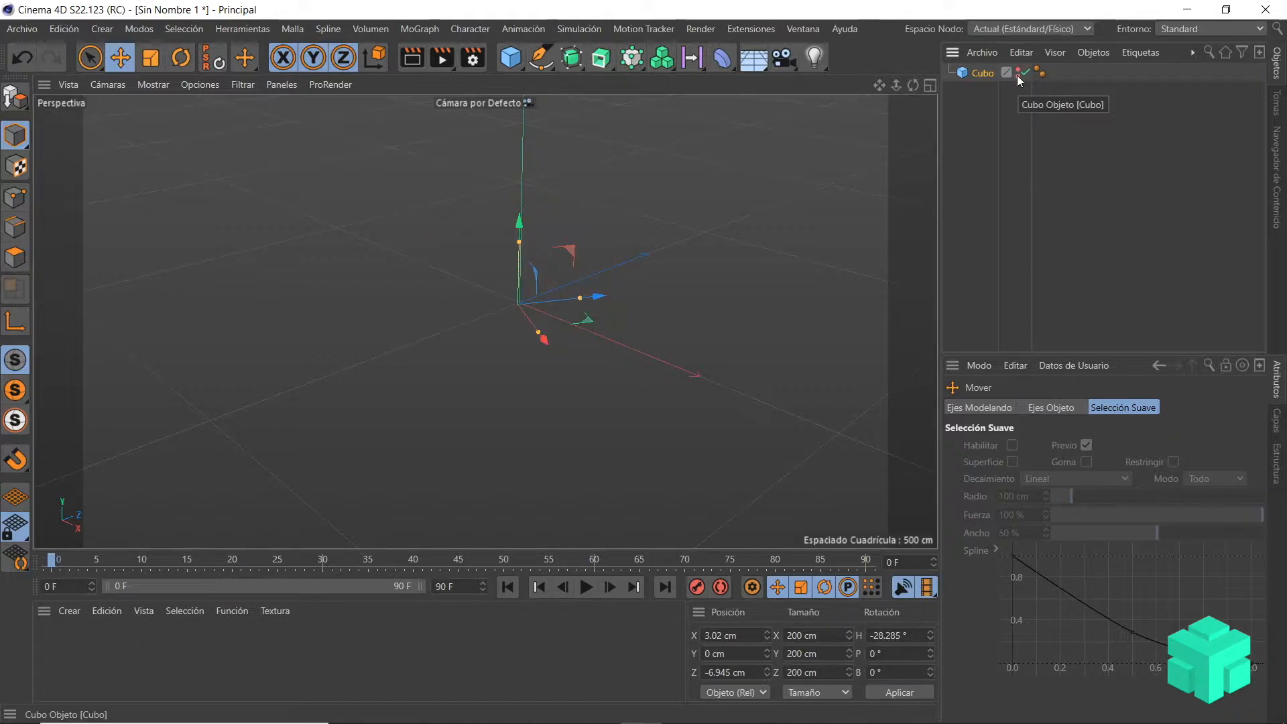
pyautogui.click(1016, 71)
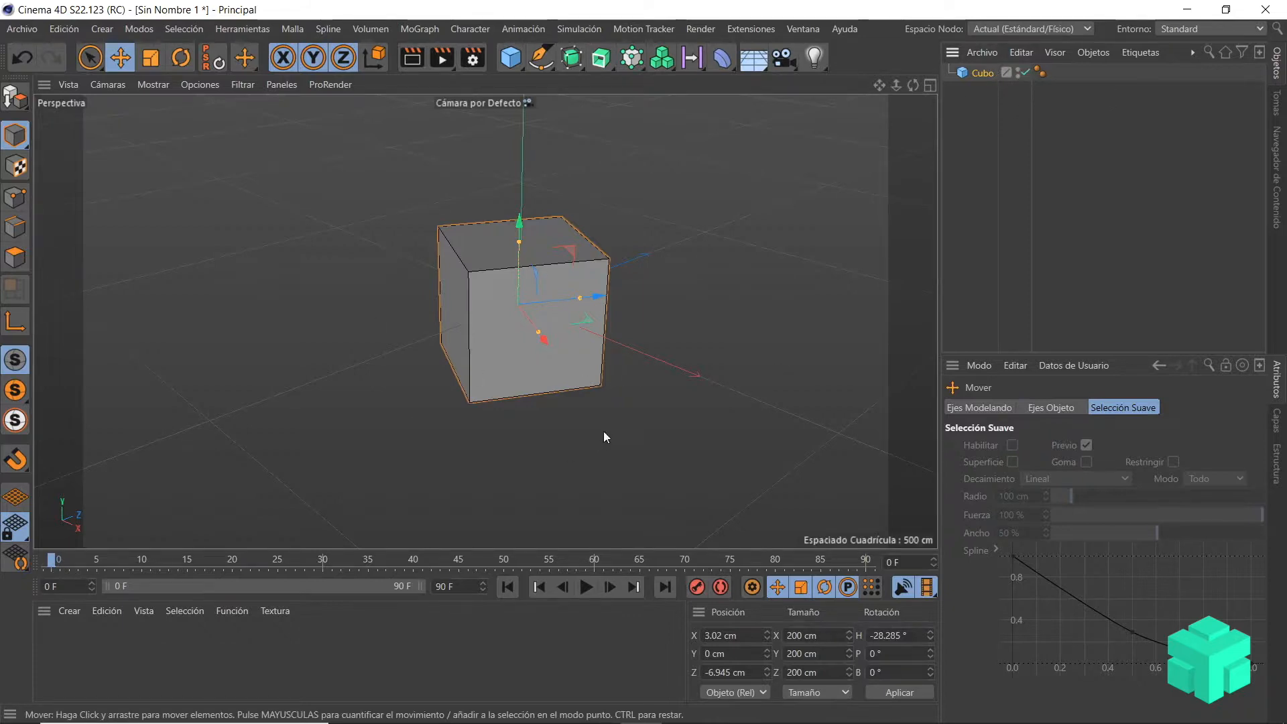
pyautogui.click(1021, 72)
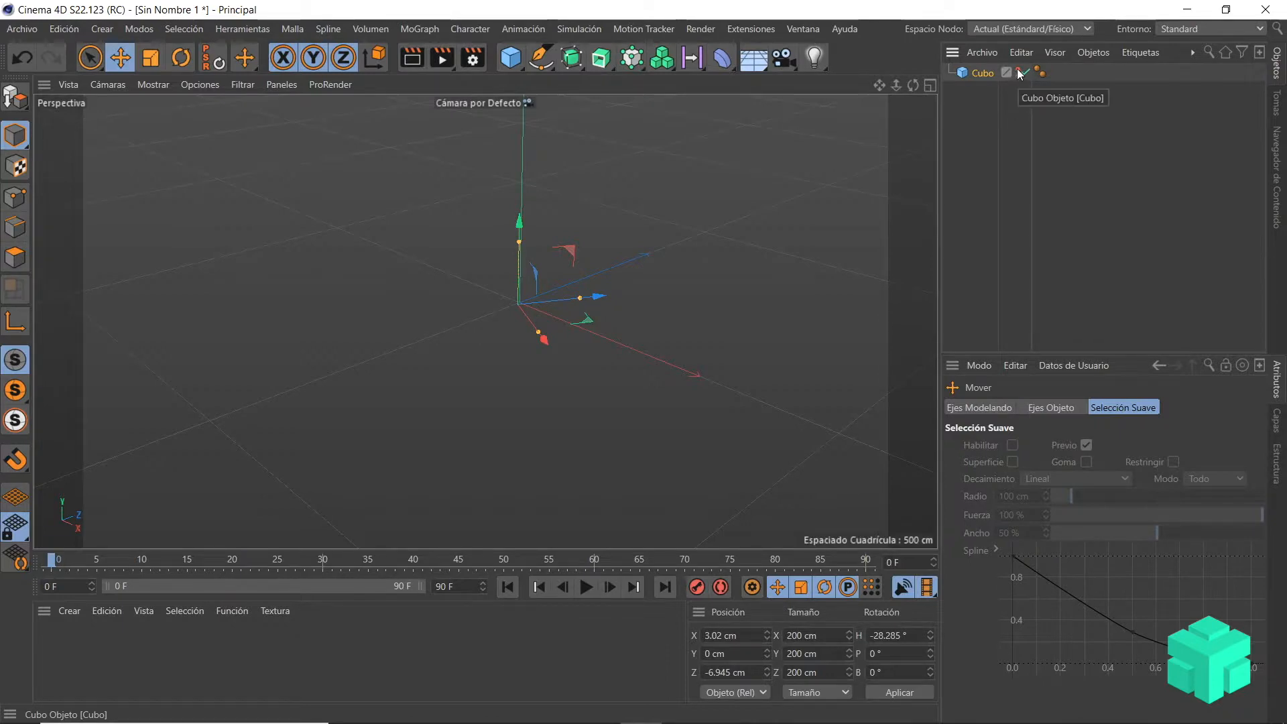
pyautogui.click(1019, 73)
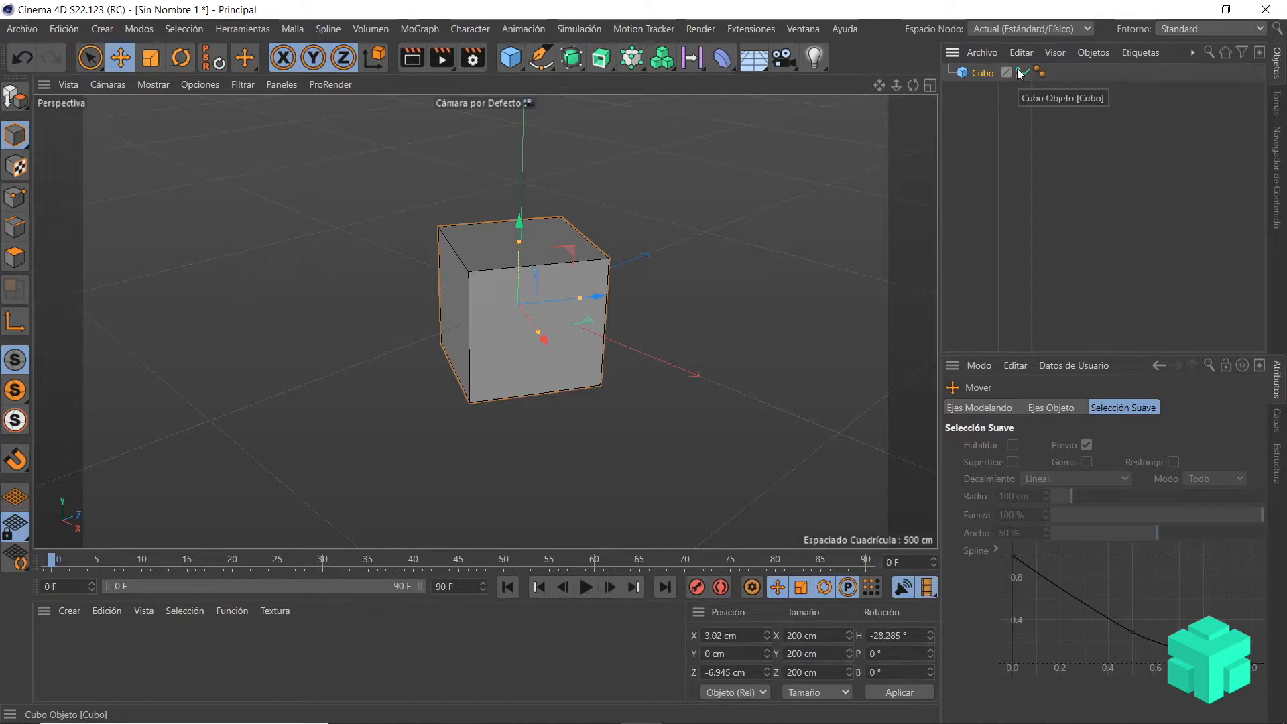
pyautogui.click(1020, 73)
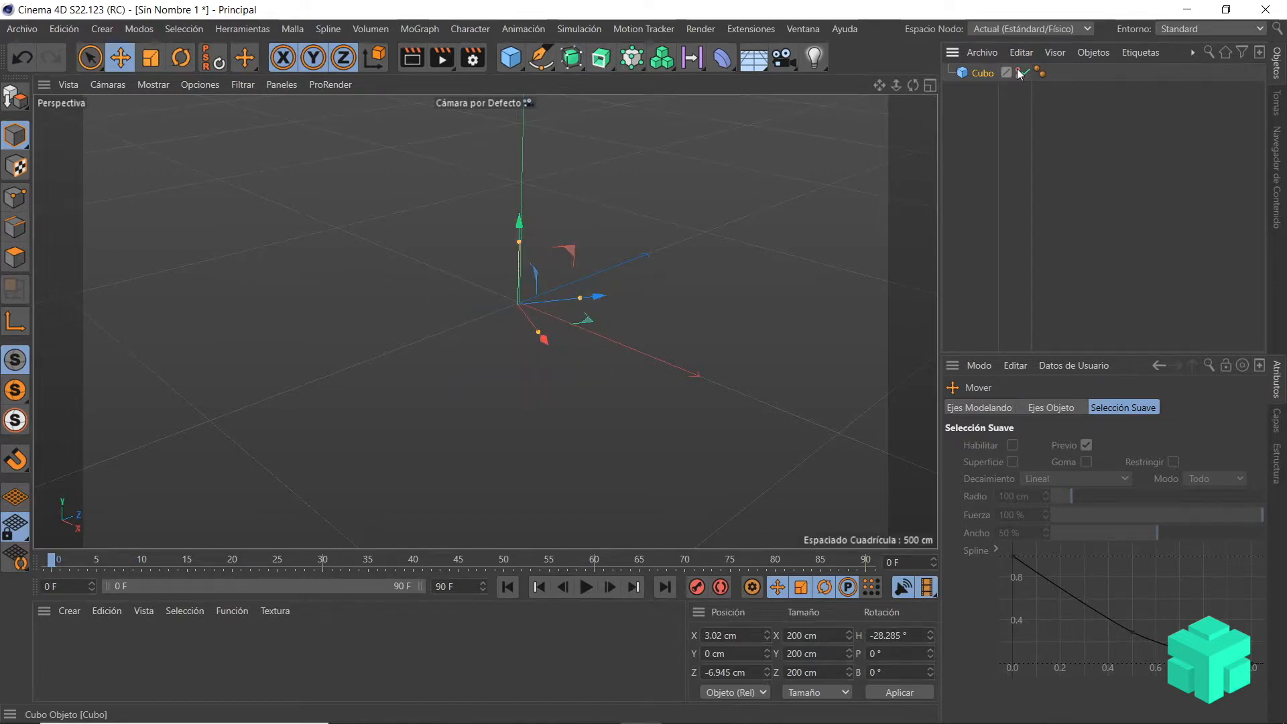
pyautogui.click(1020, 73)
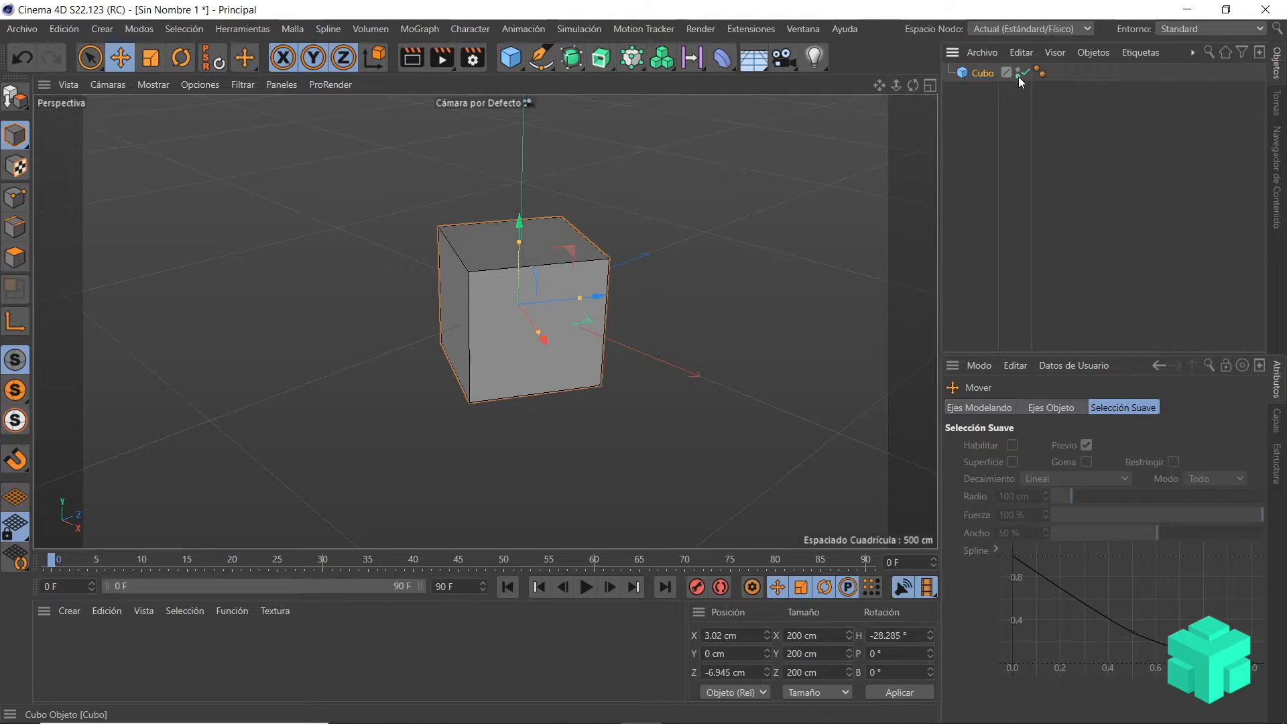
pyautogui.click(1018, 77)
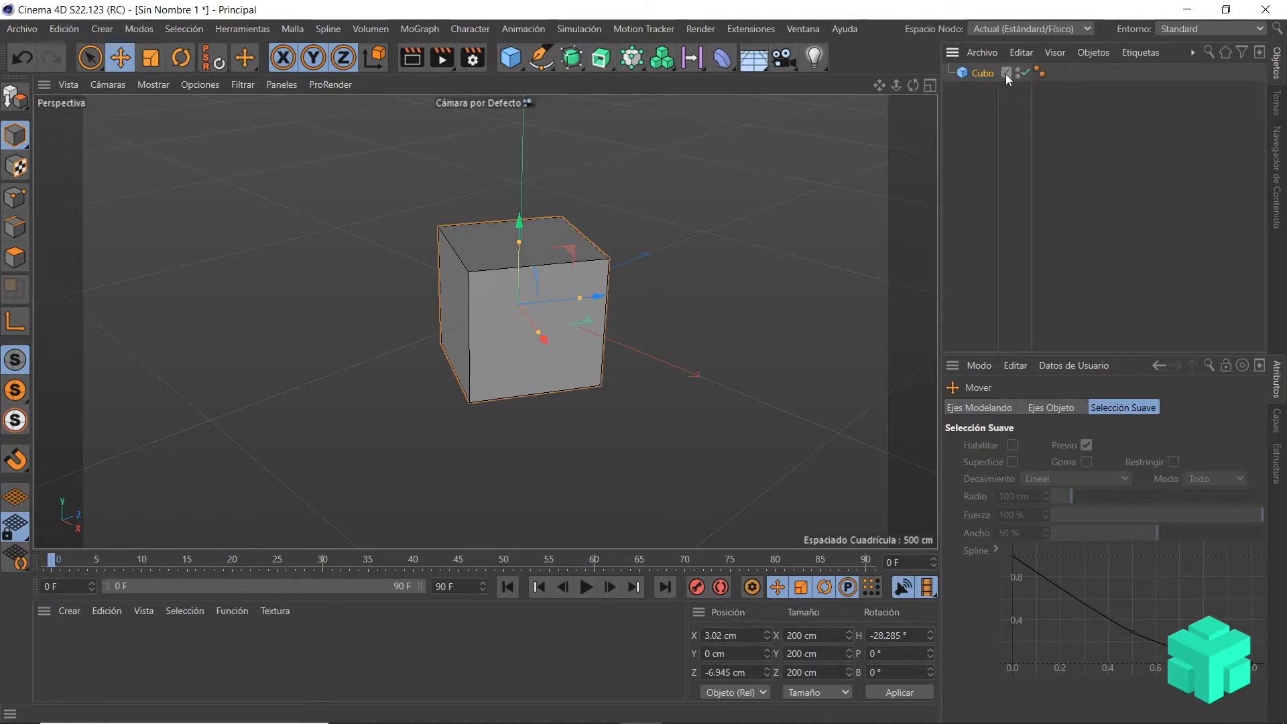